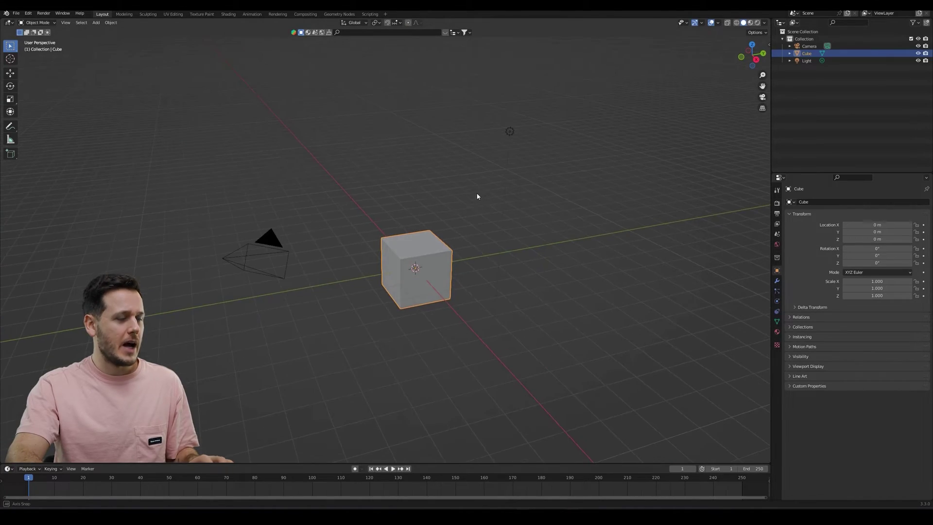
# Paste the car model into the scene and delete the default cube.
pyautogui.hotkey('ctrl', 'v')
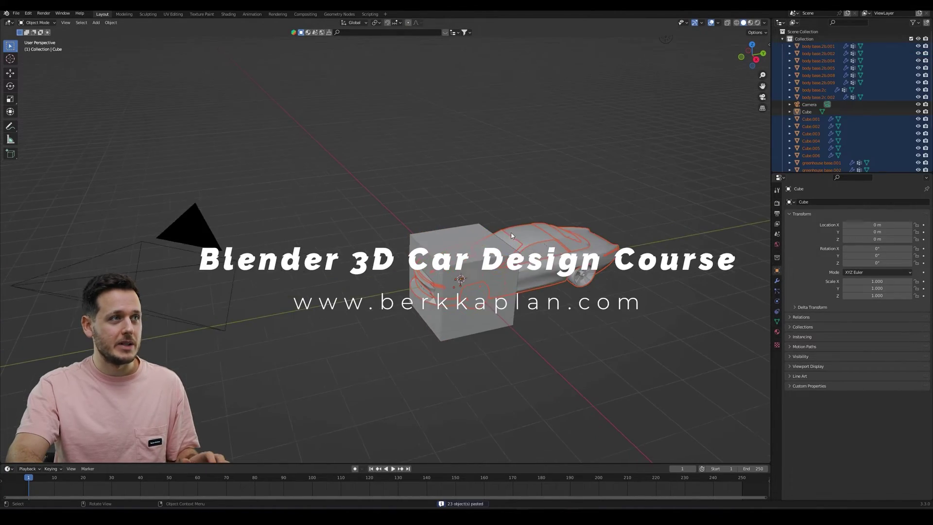
pyautogui.click(453, 234)
pyautogui.press('Delete')
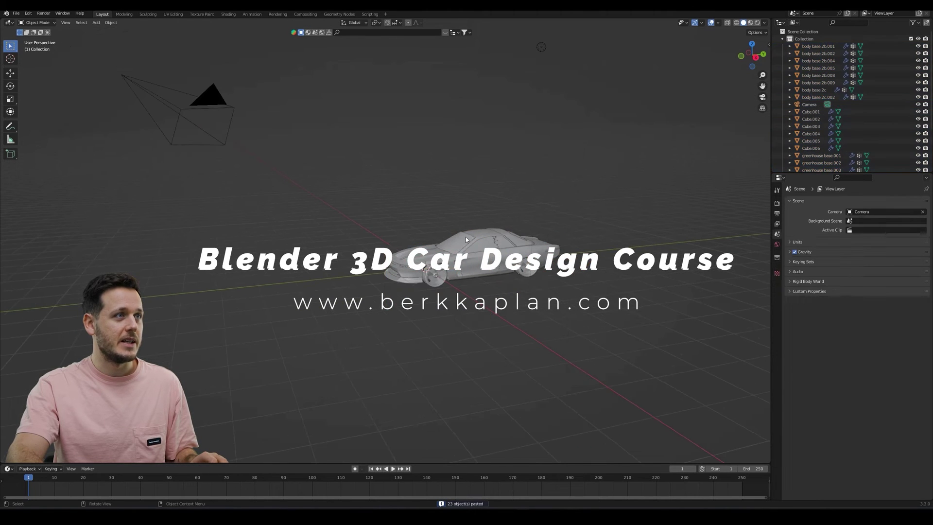
pyautogui.click(483, 243)
# Orbit and zoom the viewport to view the car from above.
pyautogui.scroll(8, 483, 241)
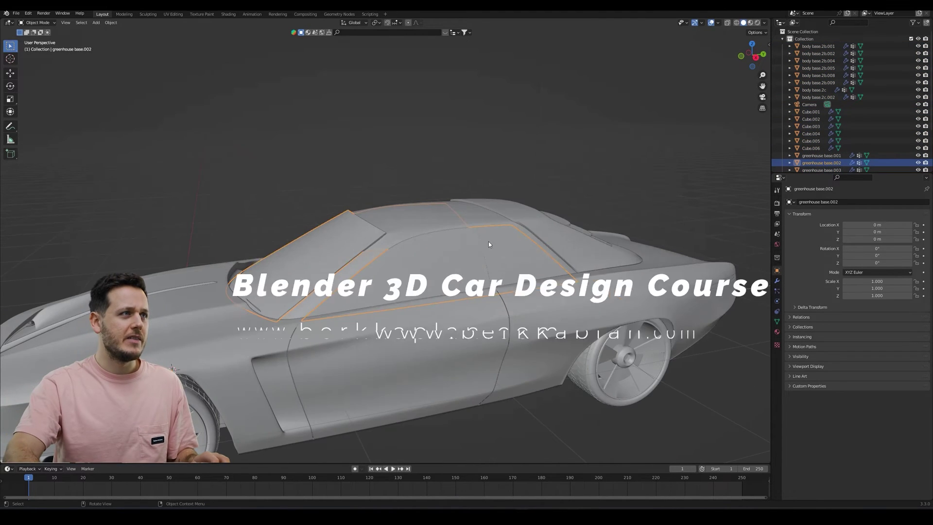
pyautogui.moveTo(363, 215); pyautogui.dragTo(499, 236, button='middle')
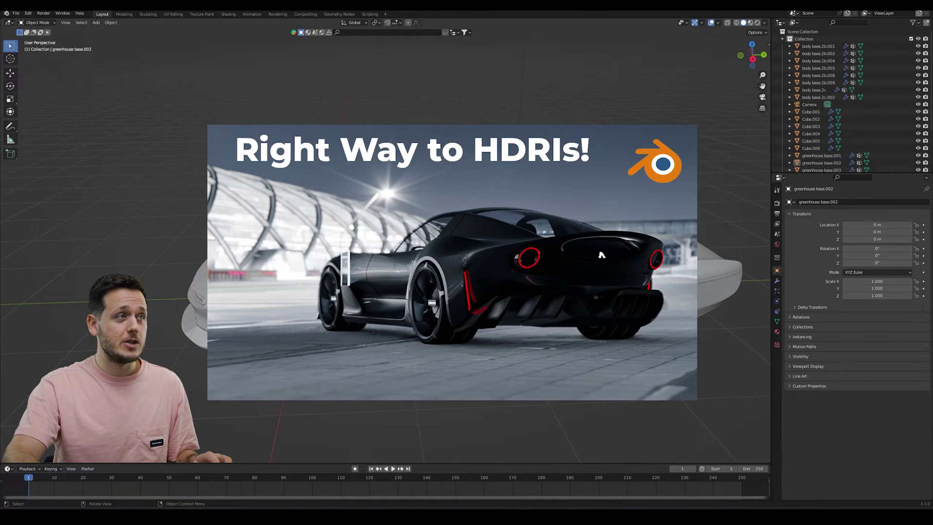
pyautogui.moveTo(437, 262); pyautogui.dragTo(466, 262, button='middle')
pyautogui.moveTo(544, 253); pyautogui.dragTo(562, 254, button='middle')
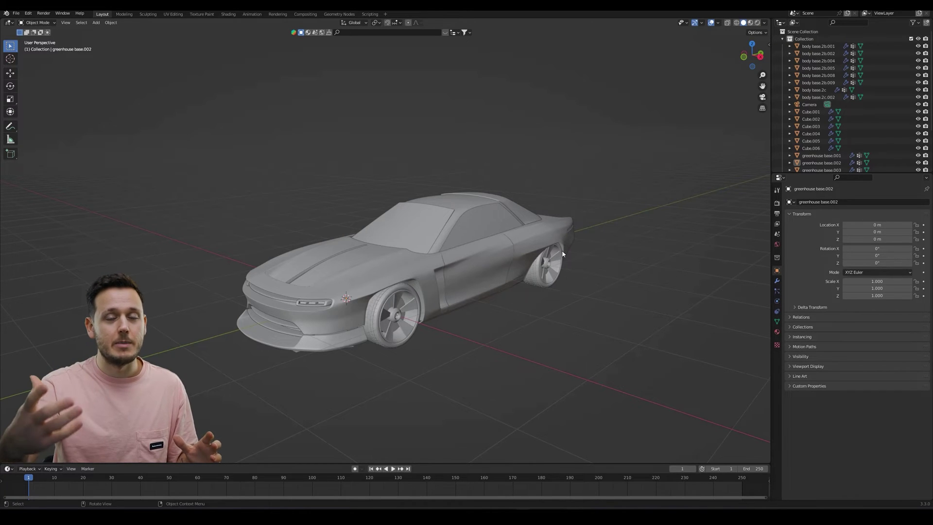
pyautogui.scroll(6, 562, 253)
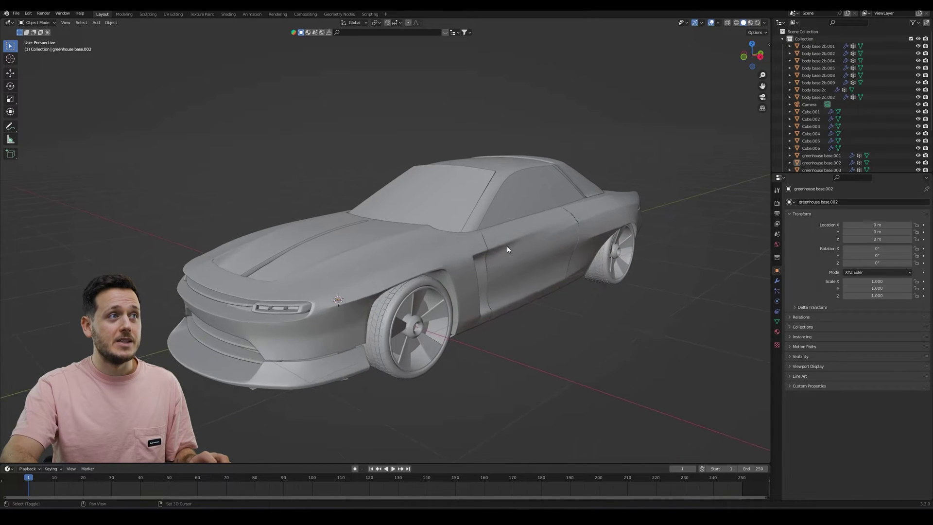
# Switch the viewport to Rendered shading and orbit slightly around the car.
pyautogui.press('z')
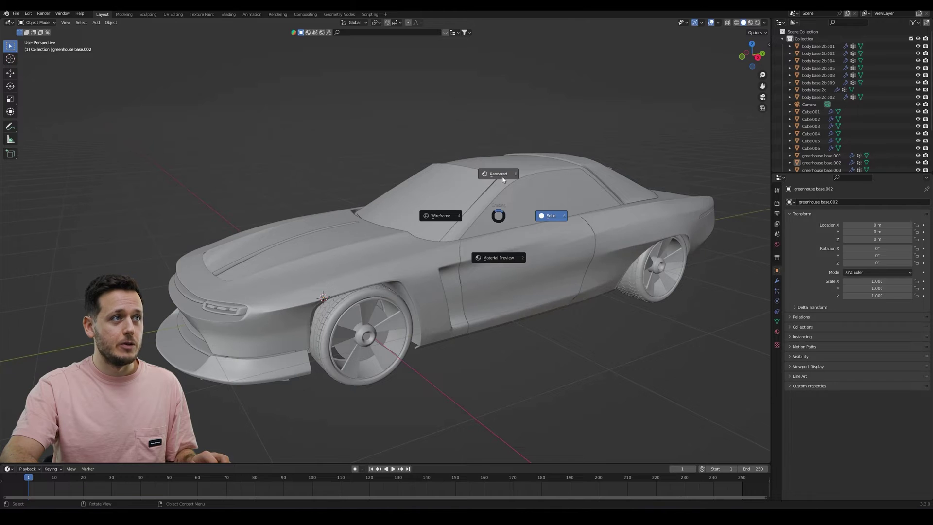
pyautogui.click(503, 178)
pyautogui.scroll(-4, 505, 200)
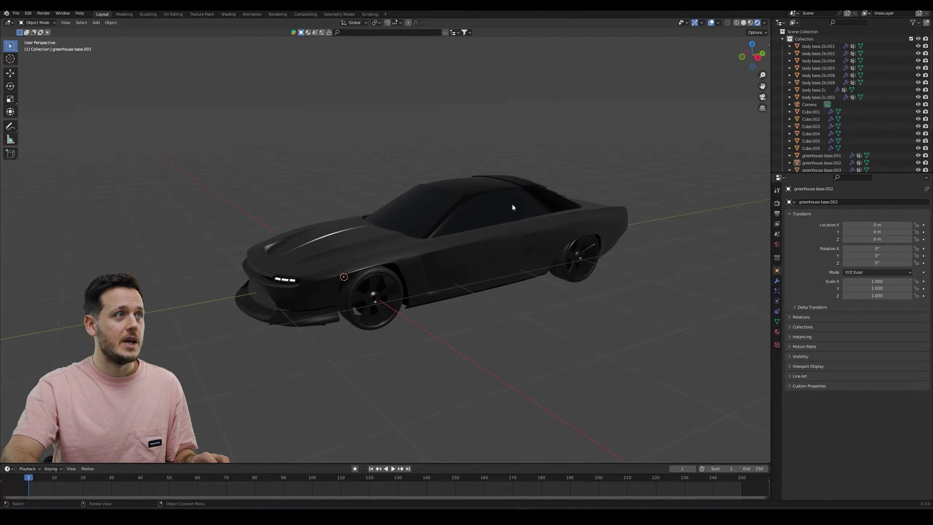
pyautogui.moveTo(512, 203); pyautogui.dragTo(515, 208, button='middle')
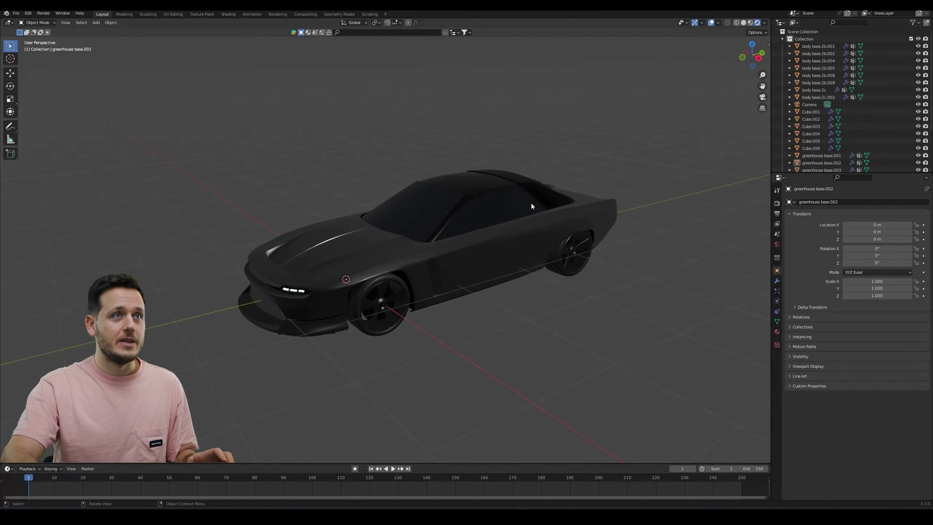
# Set the render engine to Cycles with GPU Compute as the device.
pyautogui.click(777, 203)
pyautogui.click(857, 202)
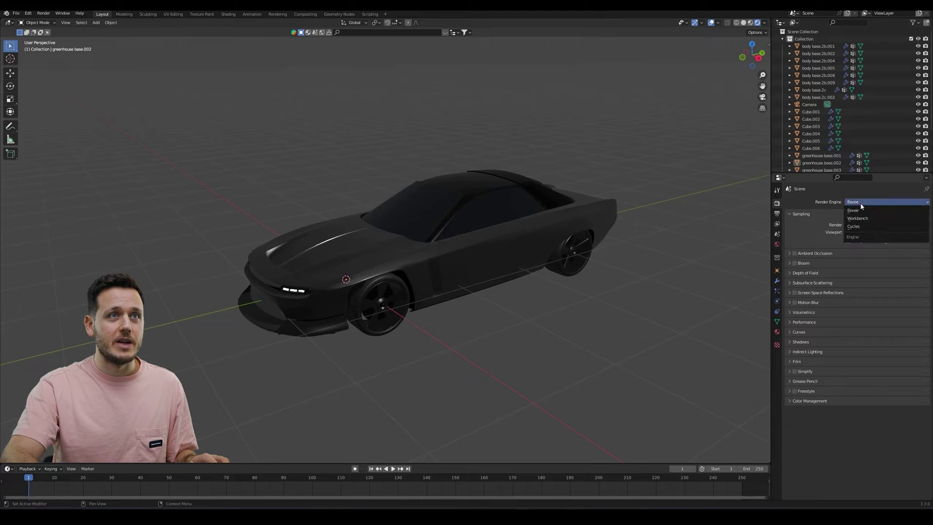
pyautogui.click(859, 227)
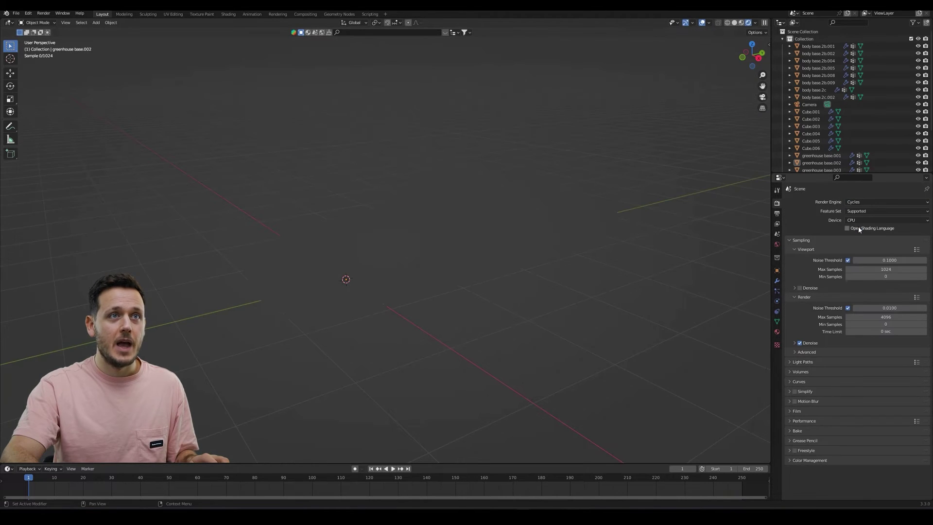
pyautogui.click(862, 221)
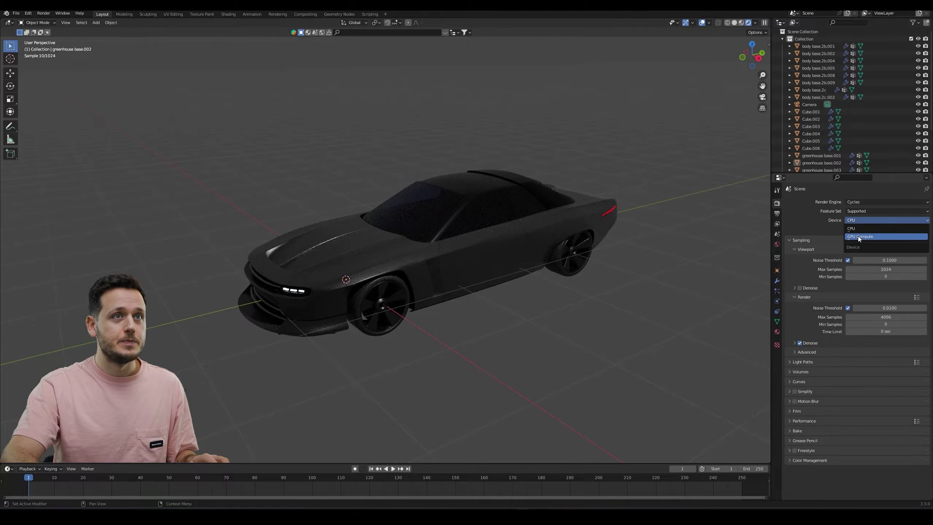
pyautogui.click(859, 237)
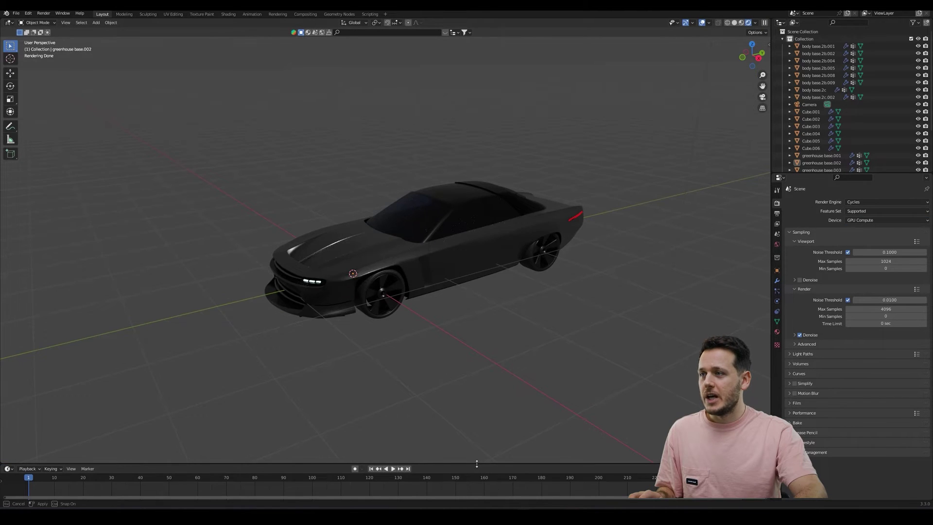
# Turn the enlarged lower area into a Shader Editor showing the world nodes.
pyautogui.moveTo(477, 464); pyautogui.dragTo(477, 358)
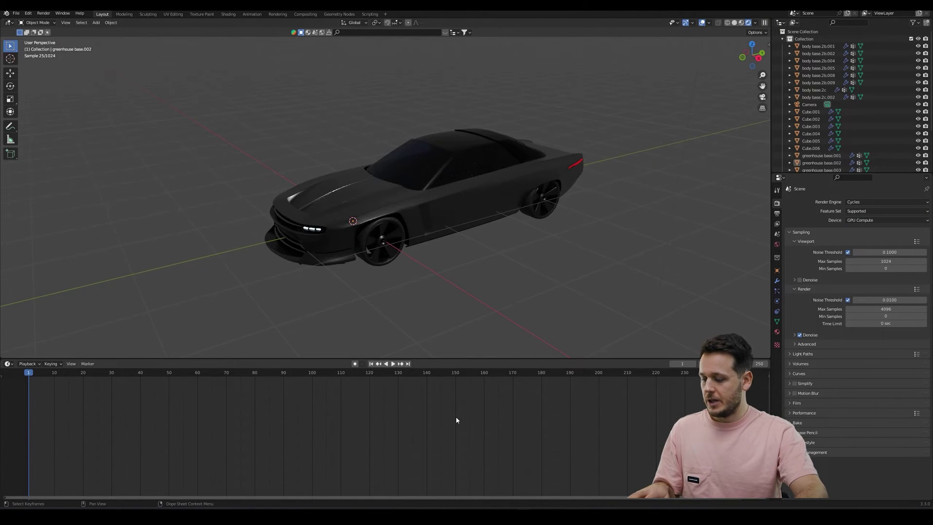
pyautogui.hotkey('shift', 'F3')
pyautogui.click(10, 364)
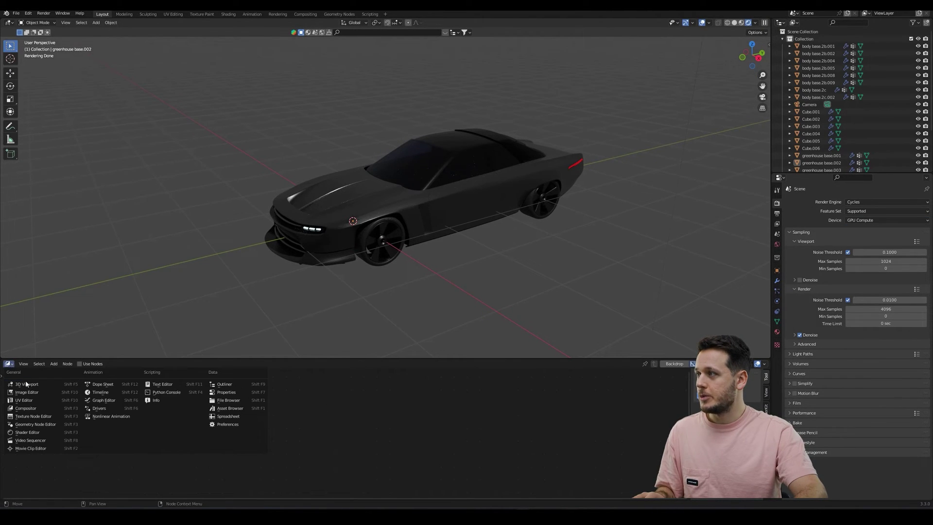
pyautogui.click(25, 434)
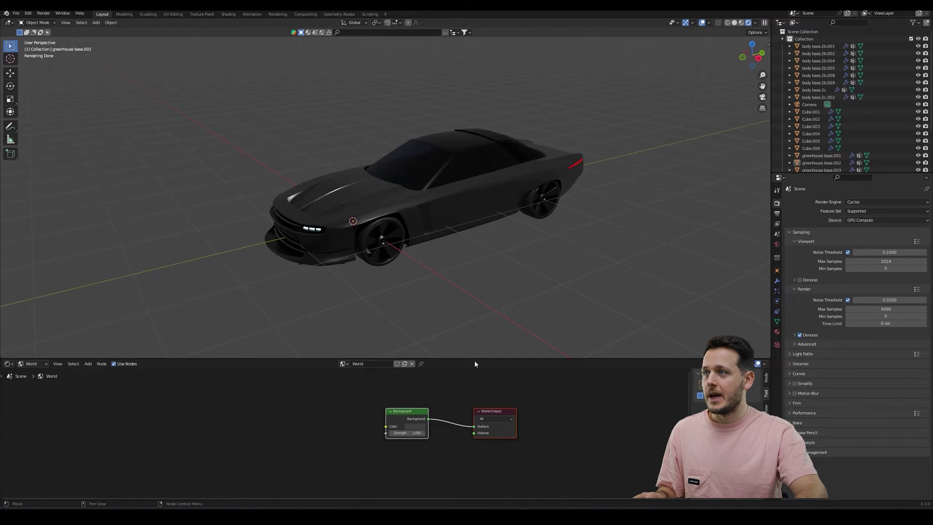
pyautogui.moveTo(474, 360); pyautogui.dragTo(476, 302)
pyautogui.scroll(2, 386, 382)
# Add an Environment Texture node loaded with HDRI_105692163_2K.exr.
pyautogui.hotkey('shift', 'a')
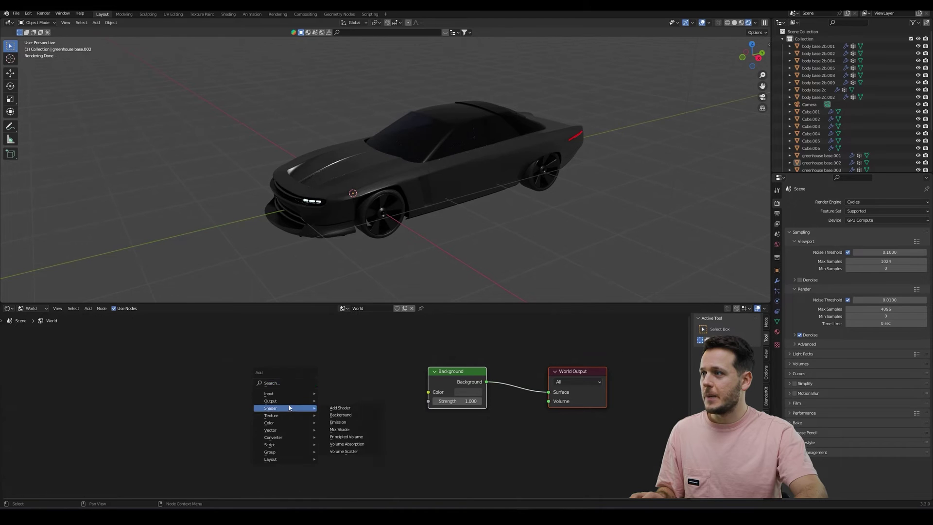
pyautogui.moveTo(282, 416)
pyautogui.click(345, 334)
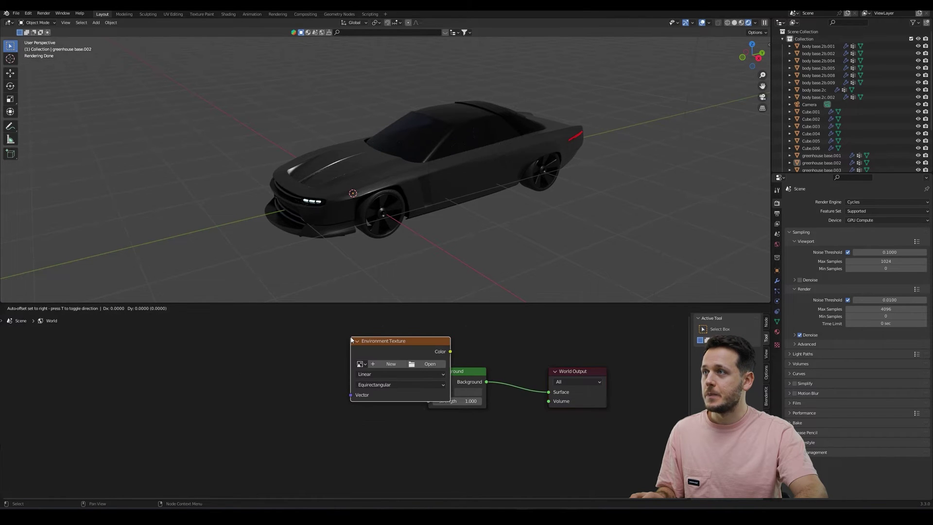
pyautogui.click(285, 357)
pyautogui.click(364, 381)
pyautogui.click(555, 197)
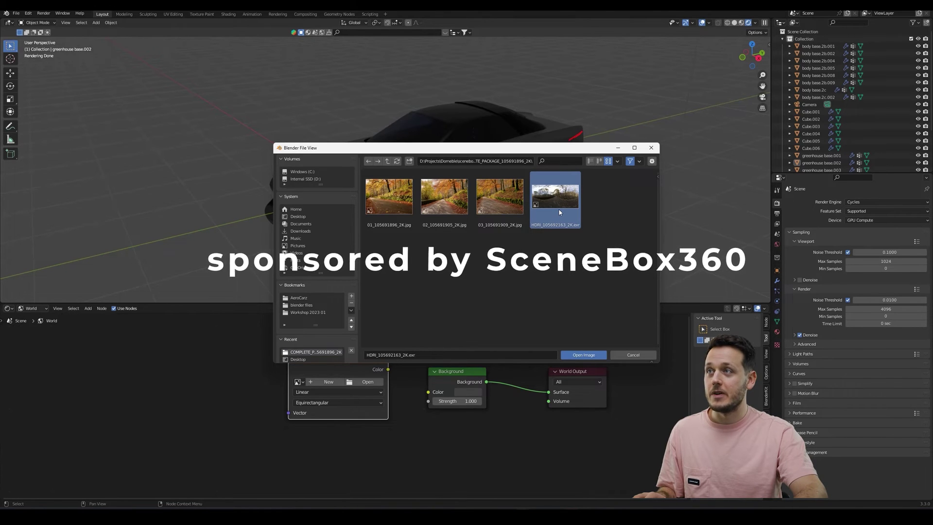
pyautogui.doubleClick(559, 209)
# Connect the HDRI's Color output to the world Background node.
pyautogui.moveTo(388, 370); pyautogui.dragTo(427, 392)
pyautogui.moveTo(554, 146); pyautogui.dragTo(515, 243, button='middle')
pyautogui.moveTo(491, 302); pyautogui.dragTo(484, 355)
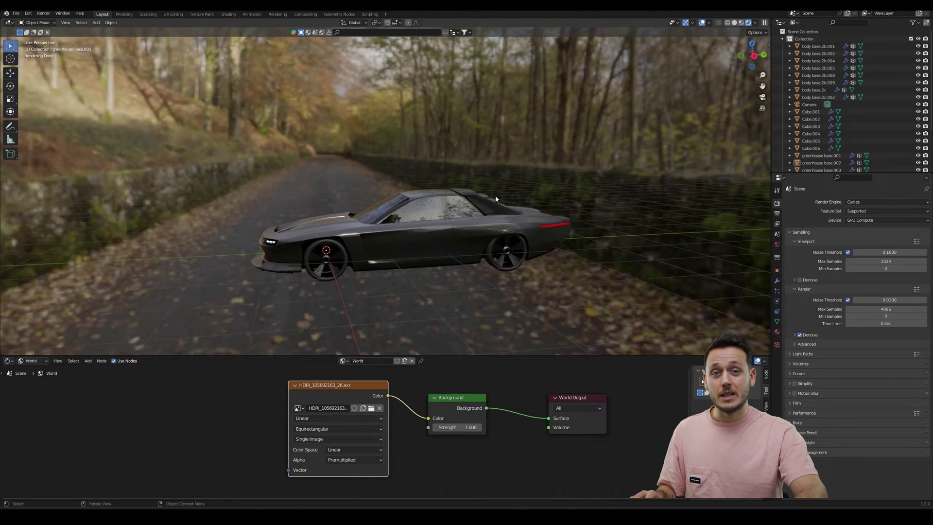
# In camera view, add 03_105691909_2K.jpg as the camera's background image.
pyautogui.press('KP_0')
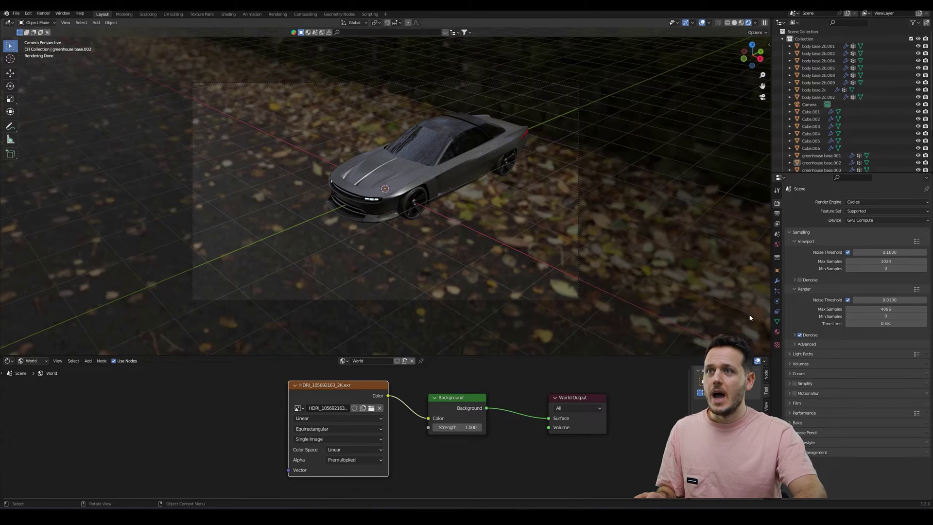
pyautogui.click(579, 191)
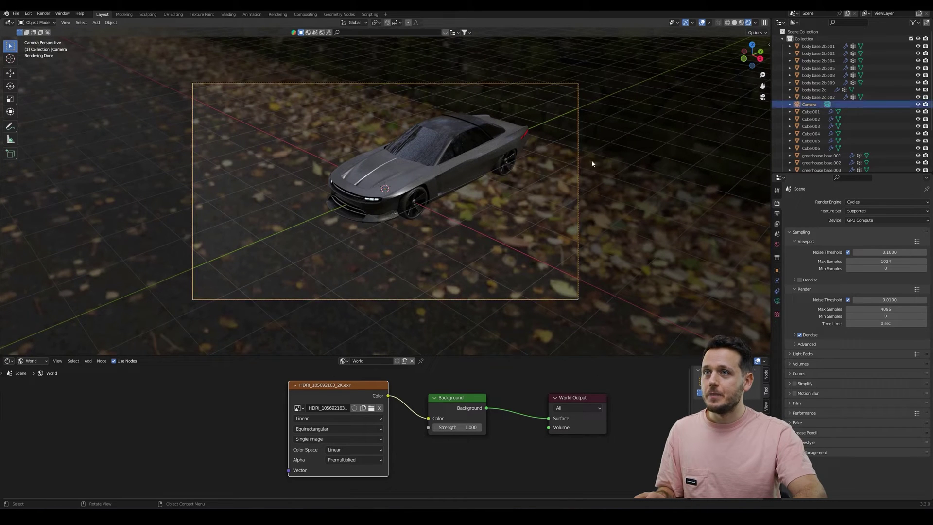
pyautogui.click(777, 302)
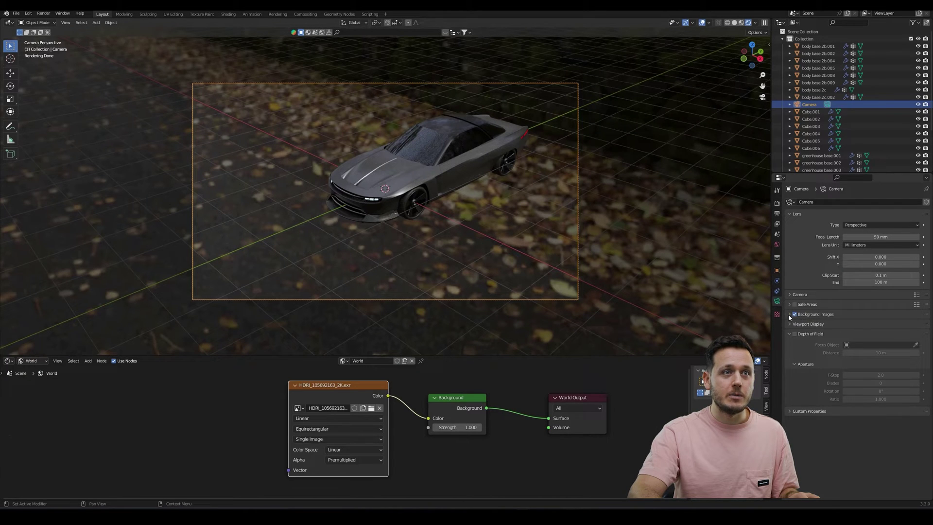
pyautogui.click(790, 315)
pyautogui.click(858, 324)
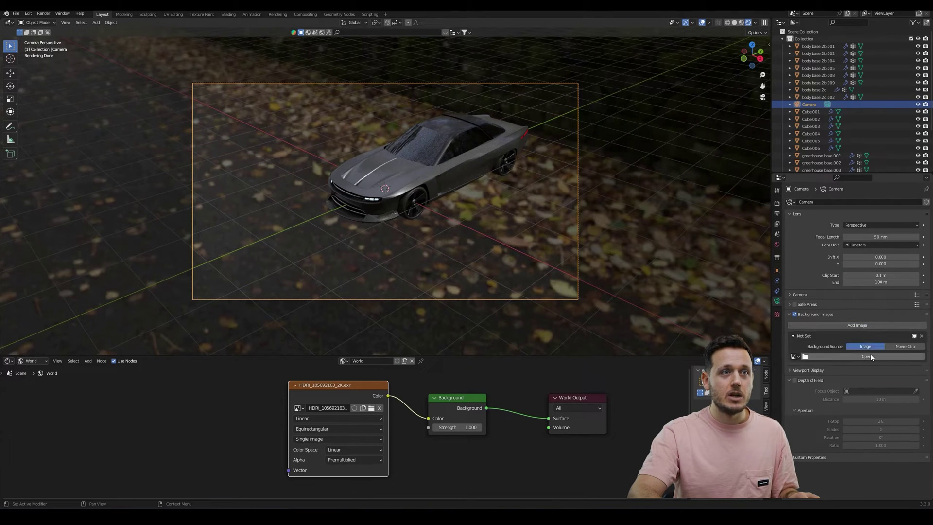
pyautogui.click(870, 356)
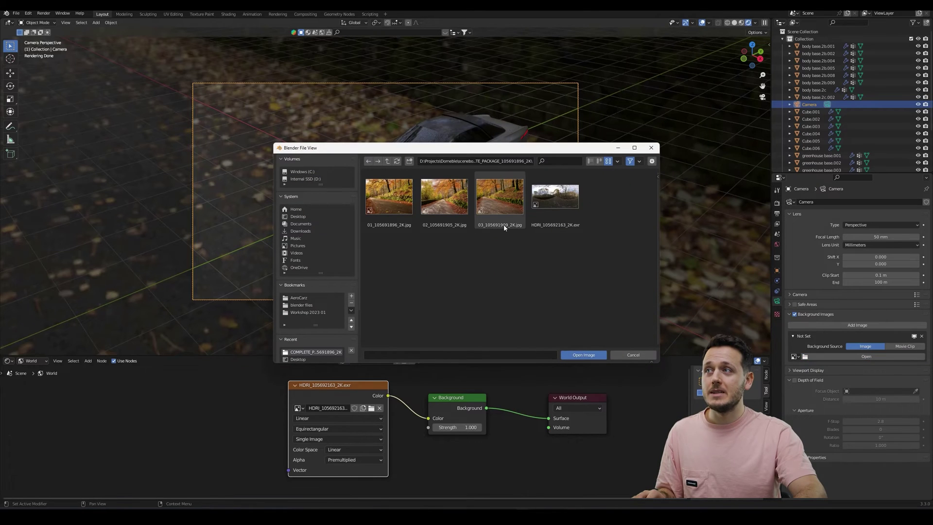
pyautogui.click(502, 211)
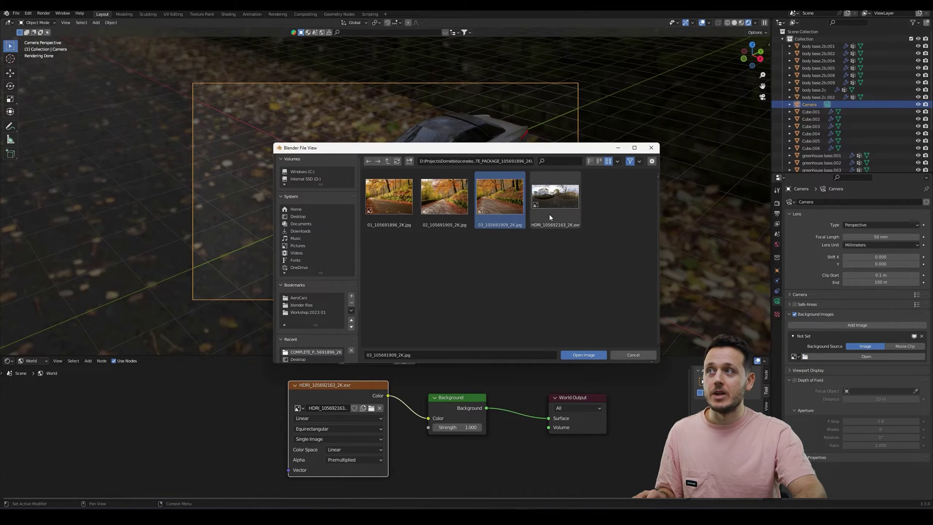
pyautogui.doubleClick(508, 215)
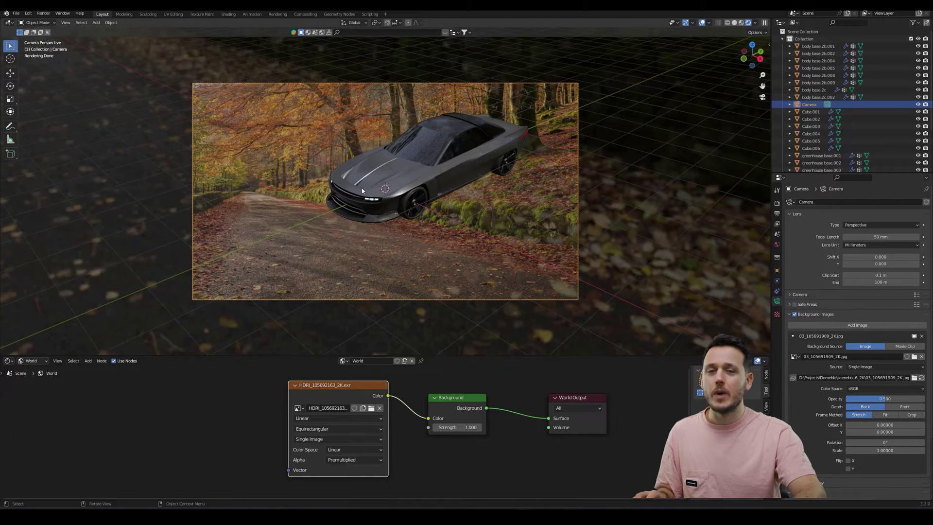
# Lock the camera to the view and swing it to frame the car's front.
pyautogui.press('KP_0')
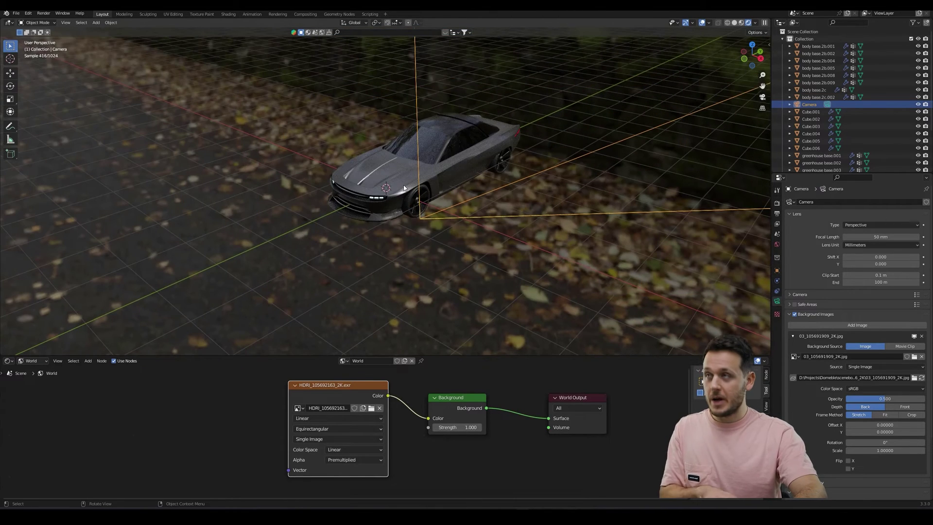
pyautogui.press('KP_0')
pyautogui.press('n')
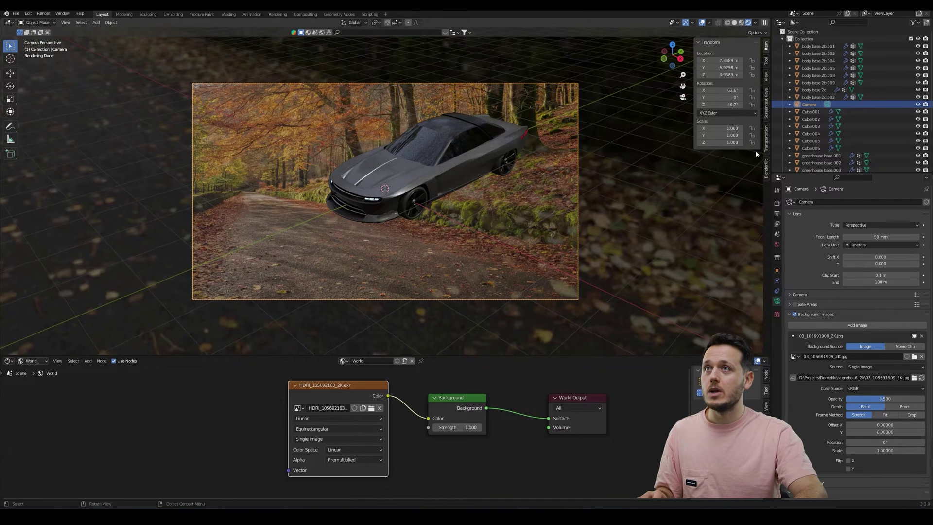
pyautogui.click(767, 77)
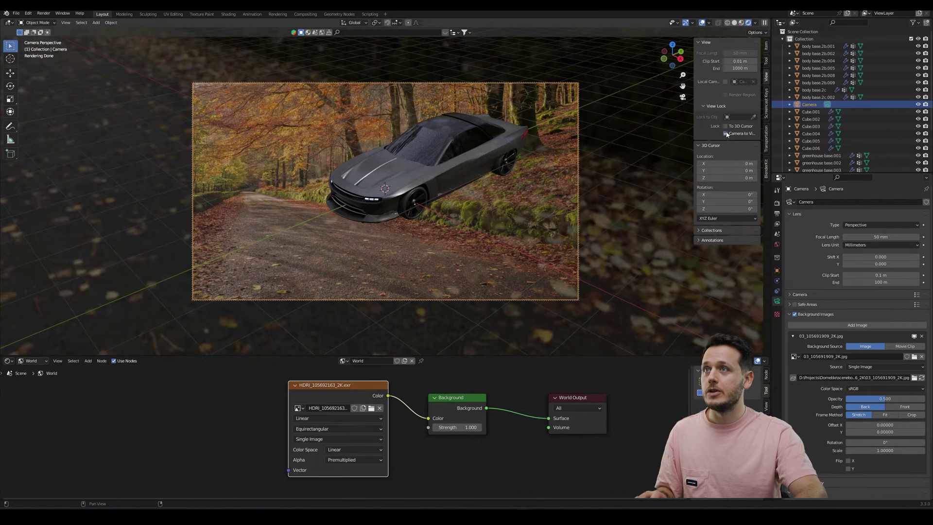
pyautogui.moveTo(412, 203); pyautogui.dragTo(425, 170, button='middle')
pyautogui.moveTo(378, 205)
pyautogui.mouseDown(button='middle')
pyautogui.moveTo(387, 189)
pyautogui.moveTo(384, 209)
pyautogui.moveTo(381, 196)
pyautogui.mouseUp(button='middle')
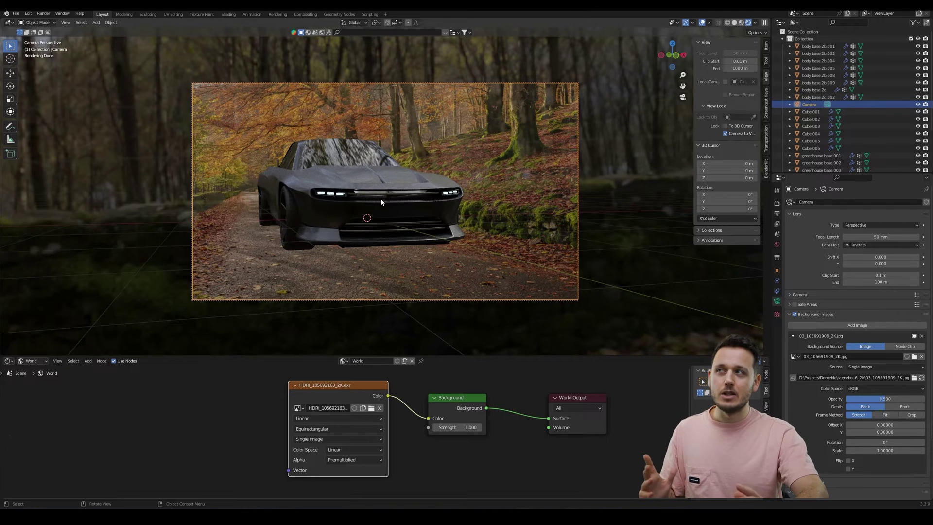
pyautogui.hotkey('alt', 'Tab')
# Read 03_105691909_2K.jpg's details (2000 x 1500, 55 mm), then close Explorer.
pyautogui.click(290, 187)
pyautogui.rightClick(294, 186)
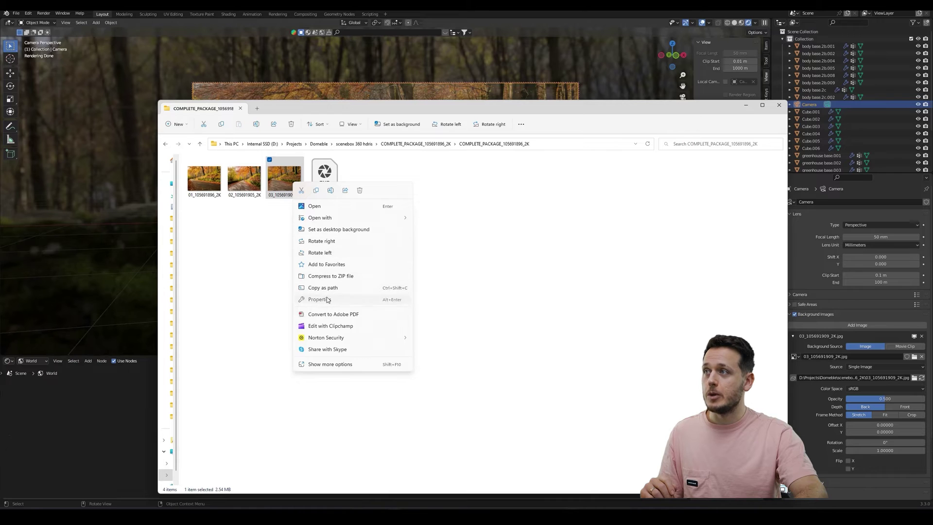
pyautogui.click(327, 300)
pyautogui.click(341, 201)
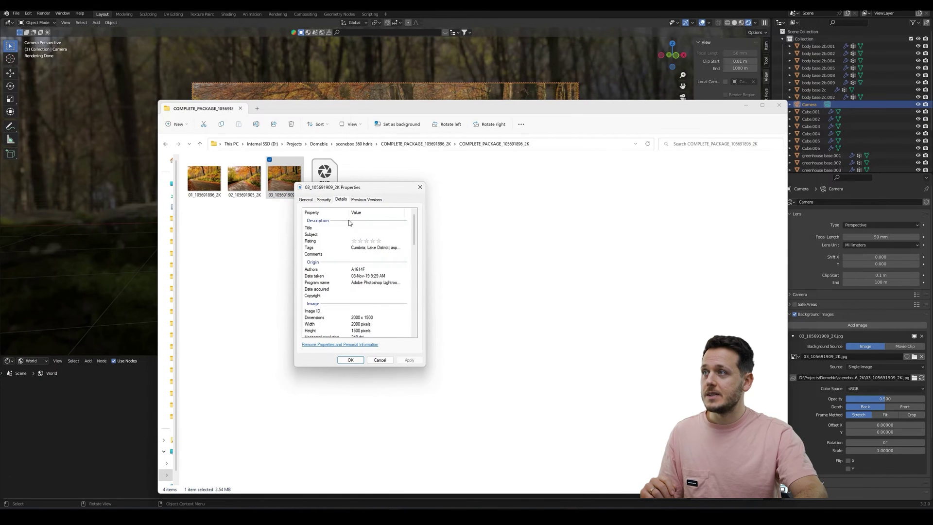
pyautogui.scroll(-3, 383, 295)
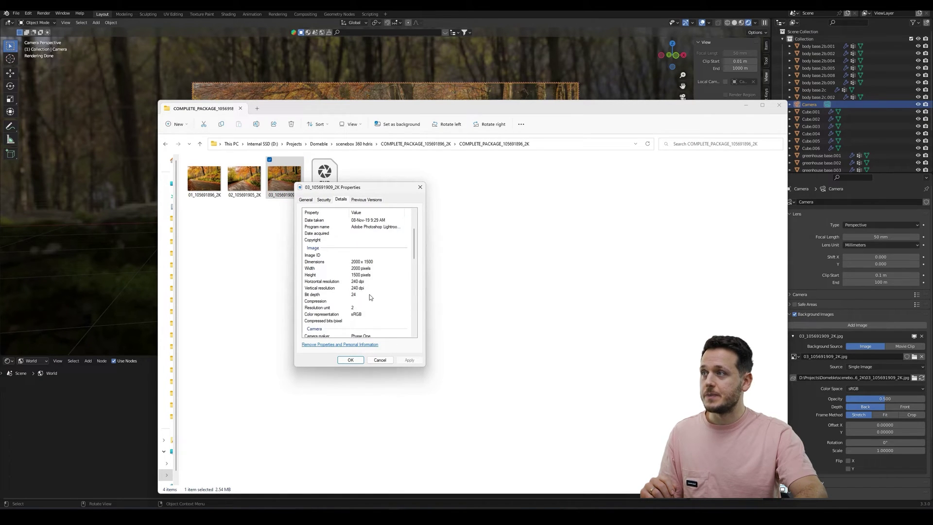
pyautogui.click(374, 263)
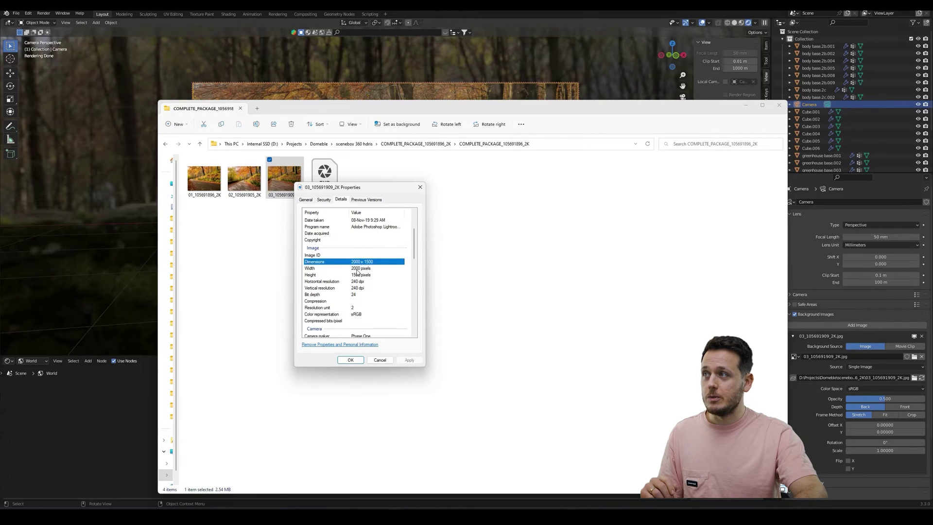
pyautogui.scroll(-5, 361, 281)
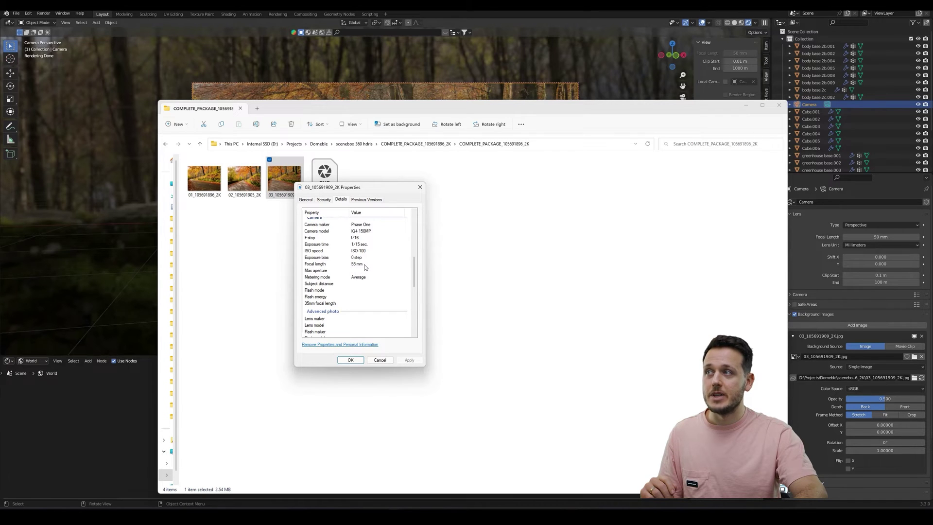
pyautogui.click(401, 74)
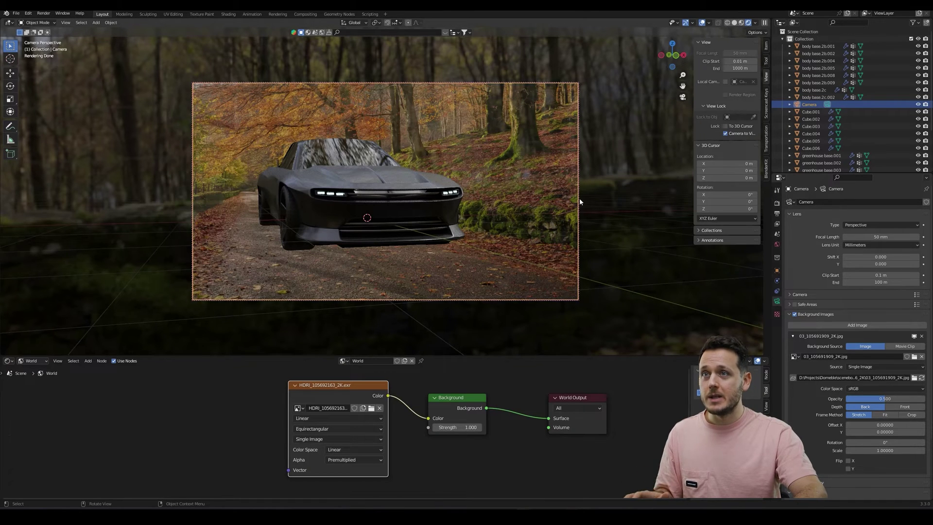
# Set camera focal length to 55 mm, backplate opacity to 1.000, and frame the car.
pyautogui.click(879, 237)
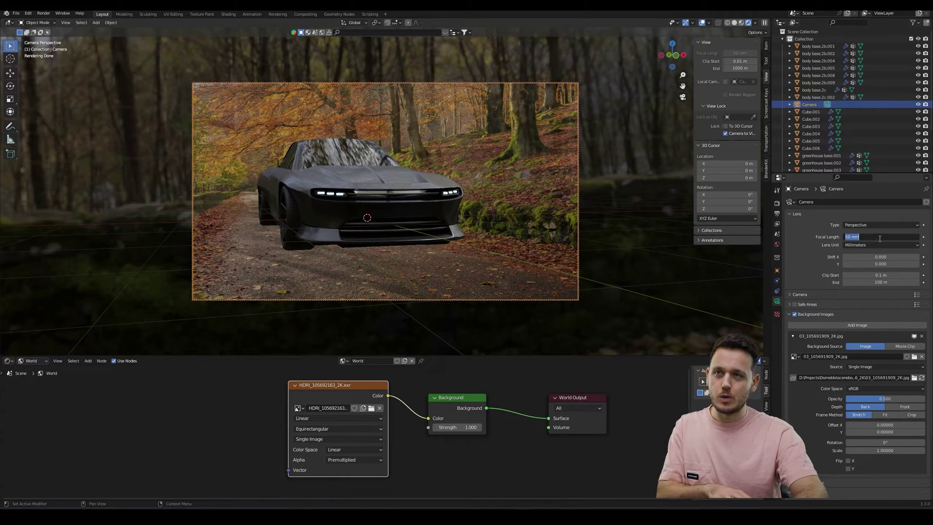
pyautogui.press('Return')
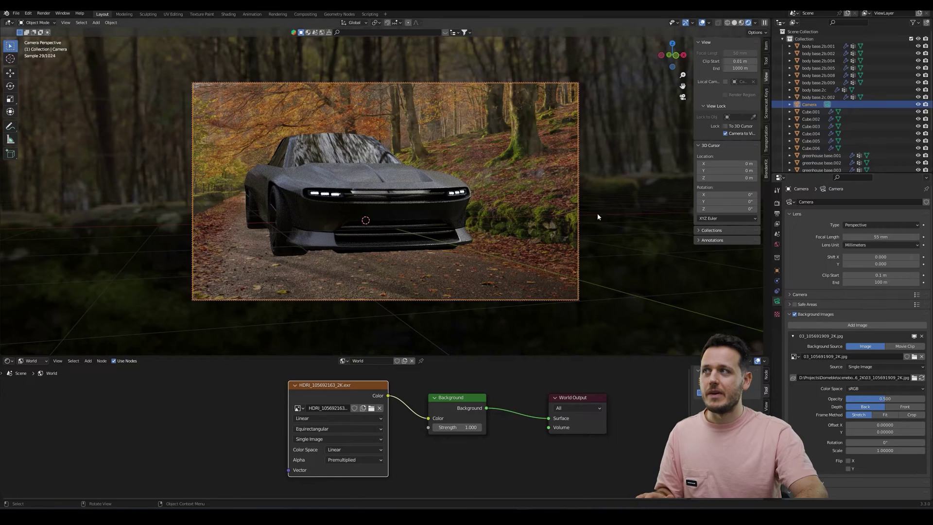
pyautogui.moveTo(488, 218); pyautogui.dragTo(430, 220, button='middle')
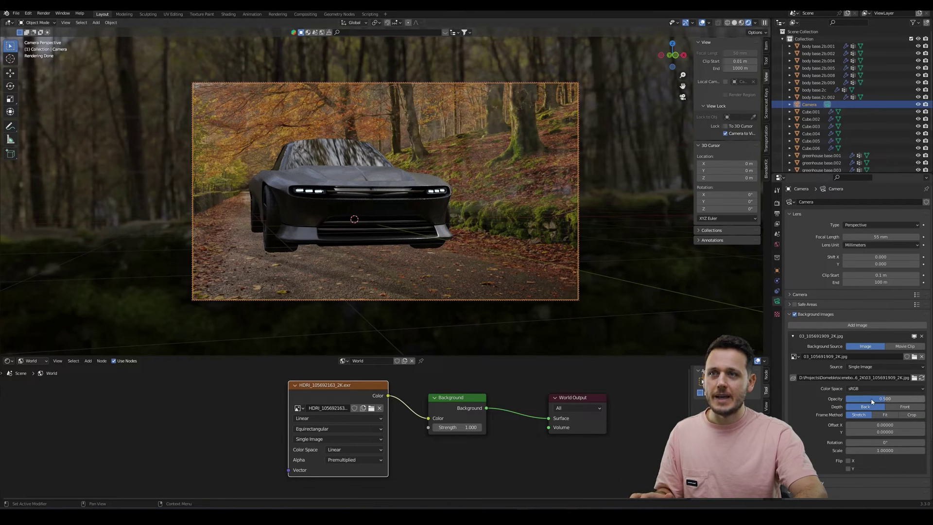
pyautogui.moveTo(874, 401); pyautogui.dragTo(918, 400)
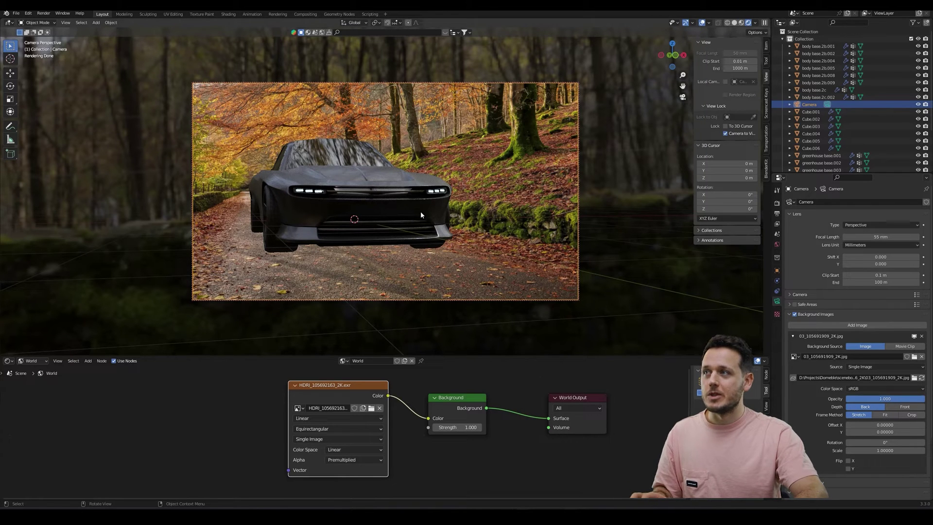
pyautogui.keyDown('shift'); pyautogui.moveTo(416, 213); pyautogui.dragTo(395, 210, button='middle'); pyautogui.keyUp('shift')
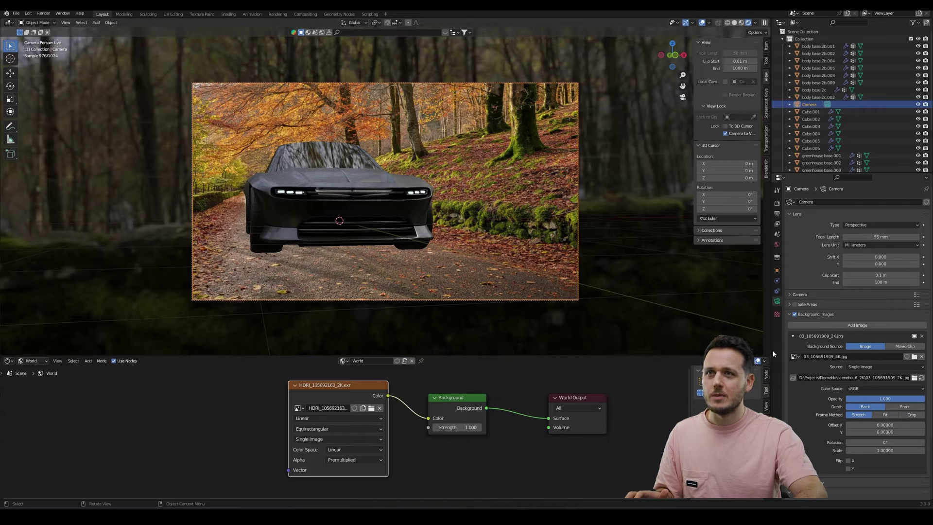
# Swap the backplate to 01_105691896_2K.jpg, fade it to 0.196, and add HDRI mapping nodes.
pyautogui.click(914, 378)
pyautogui.doubleClick(405, 220)
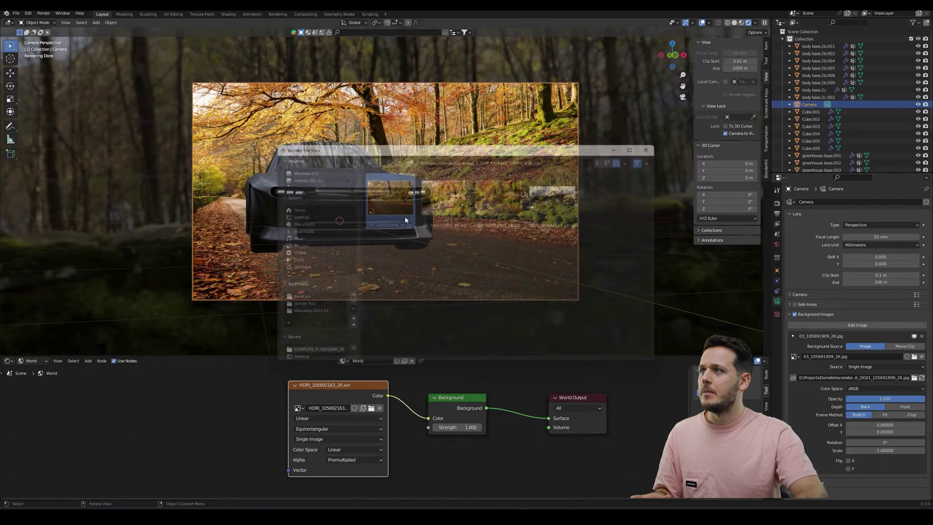
pyautogui.moveTo(405, 220); pyautogui.dragTo(426, 222, button='middle')
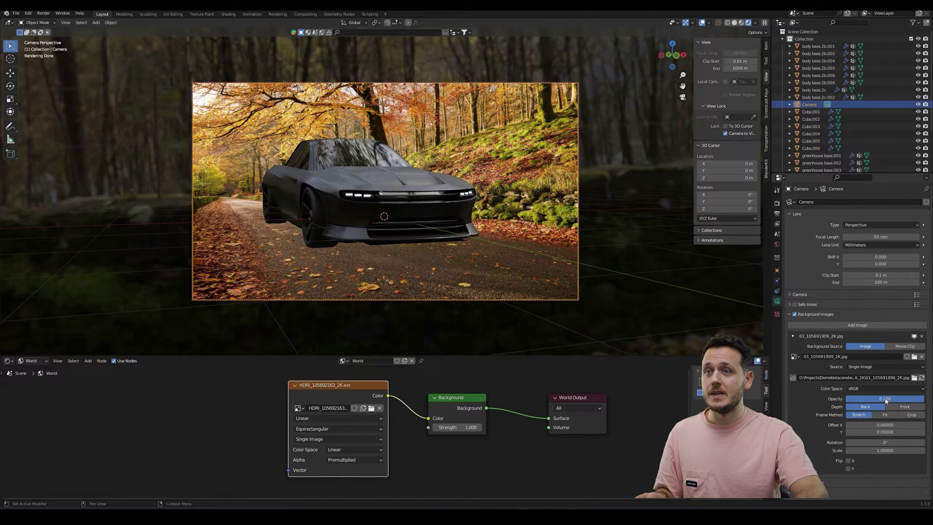
pyautogui.moveTo(885, 400)
pyautogui.mouseDown()
pyautogui.moveTo(840, 406)
pyautogui.moveTo(876, 399)
pyautogui.mouseUp()
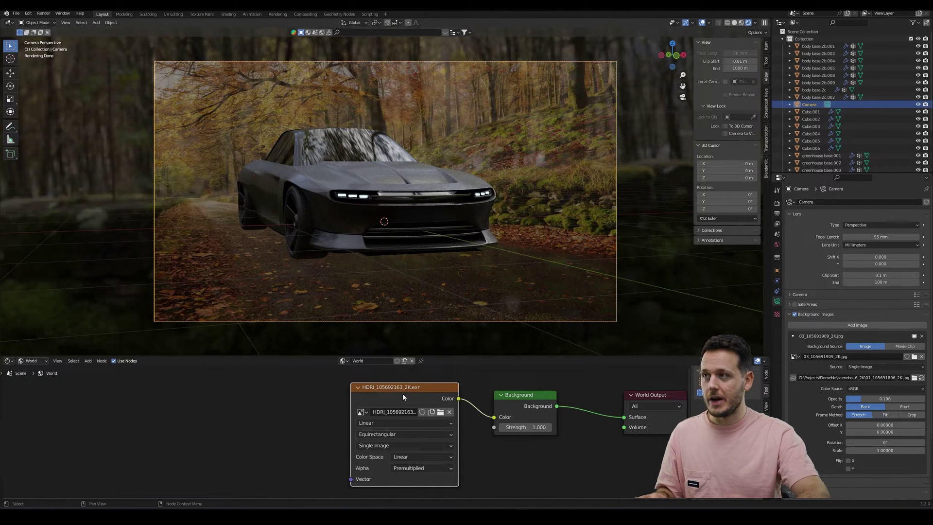
pyautogui.hotkey('ctrl', 't')
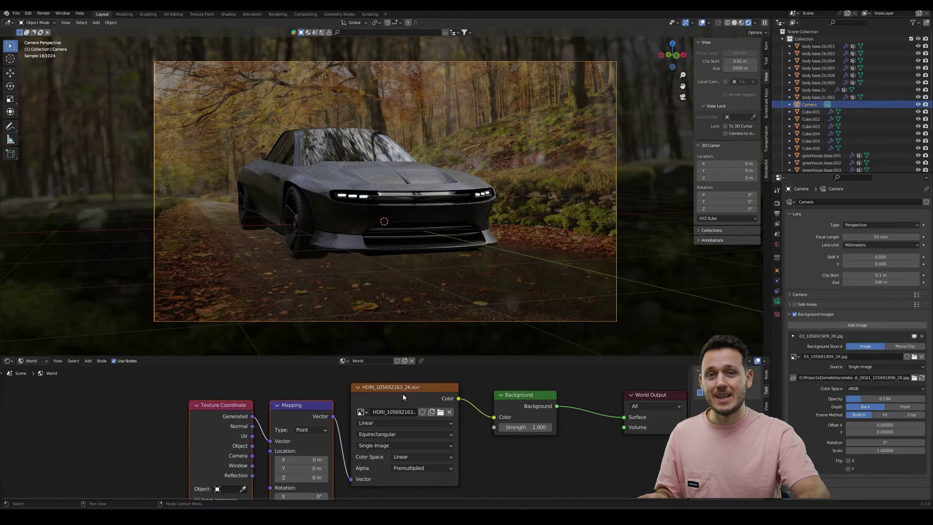
# Rotate the HDRI's Mapping node to -76.5° on Z.
pyautogui.scroll(-3, 311, 411)
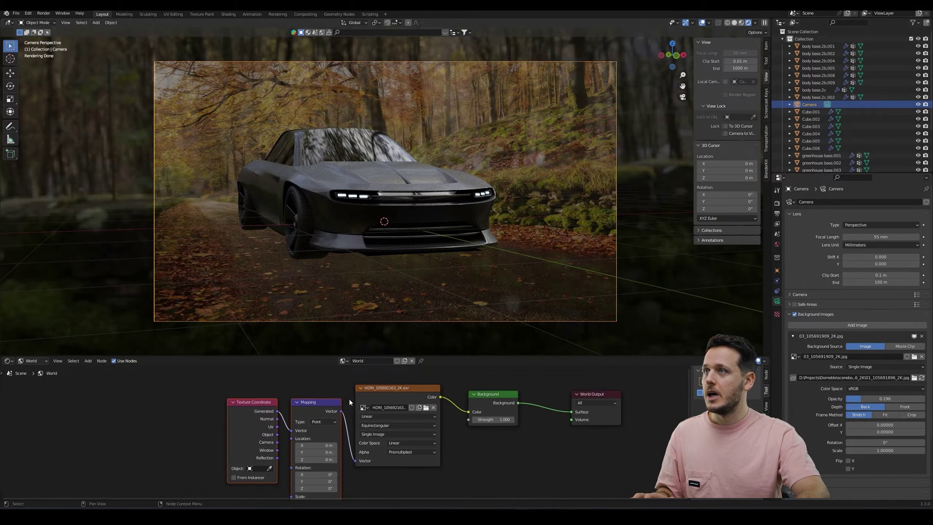
pyautogui.scroll(-3, 604, 248)
pyautogui.scroll(-3, 604, 246)
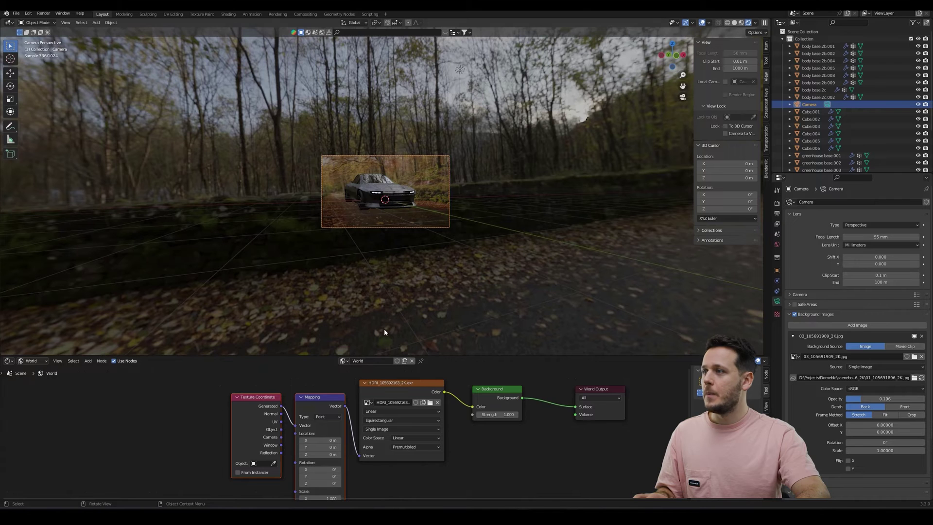
pyautogui.moveTo(365, 427); pyautogui.dragTo(379, 406, button='middle')
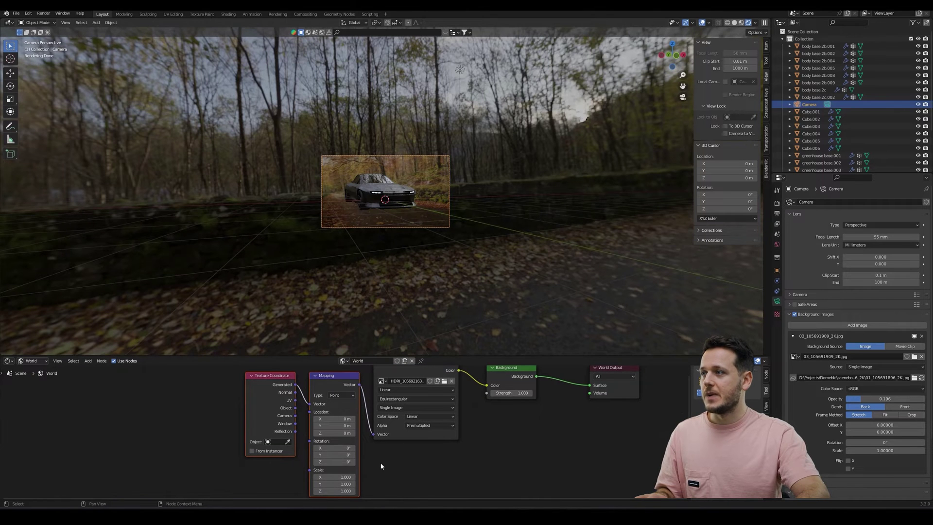
pyautogui.moveTo(381, 466); pyautogui.dragTo(387, 456, button='middle')
pyautogui.moveTo(342, 452); pyautogui.dragTo(63, 465)
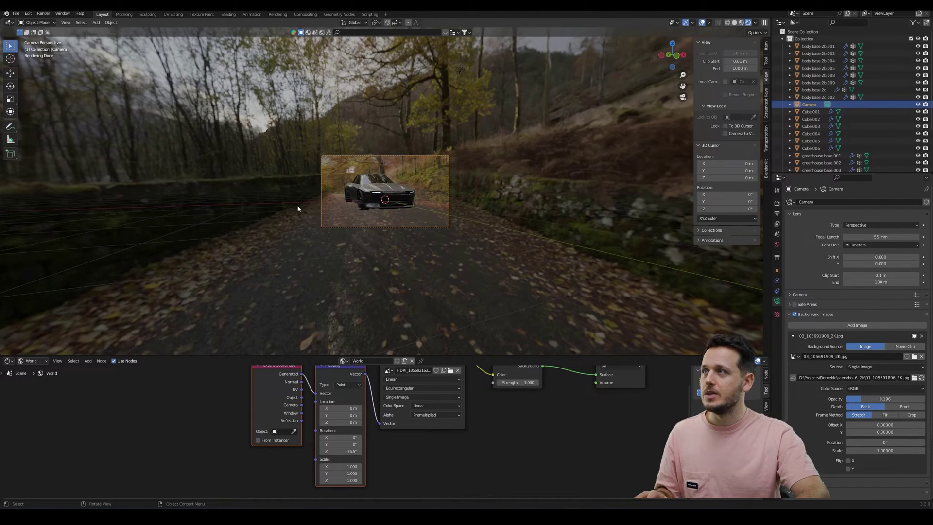
# Restore the backplate opacity to 1.000 and refine the camera angle on the car.
pyautogui.scroll(6, 356, 199)
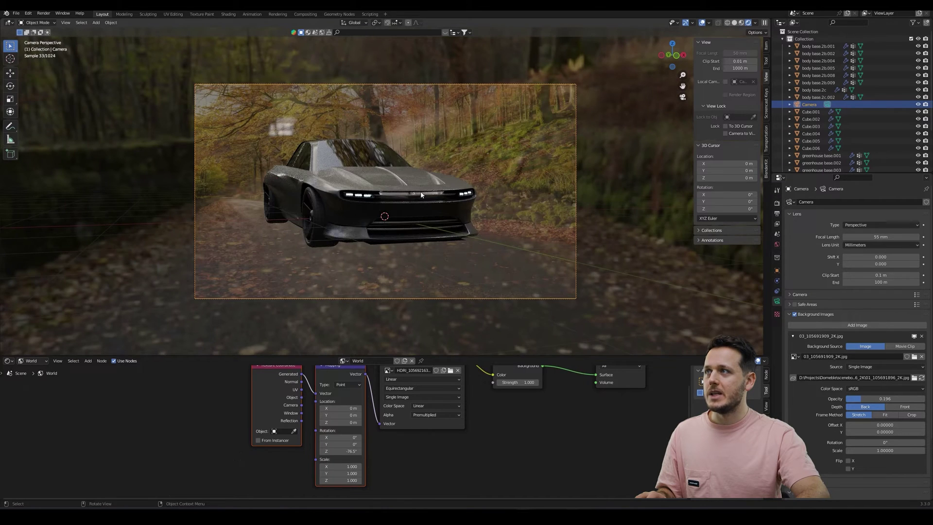
pyautogui.scroll(1, 421, 197)
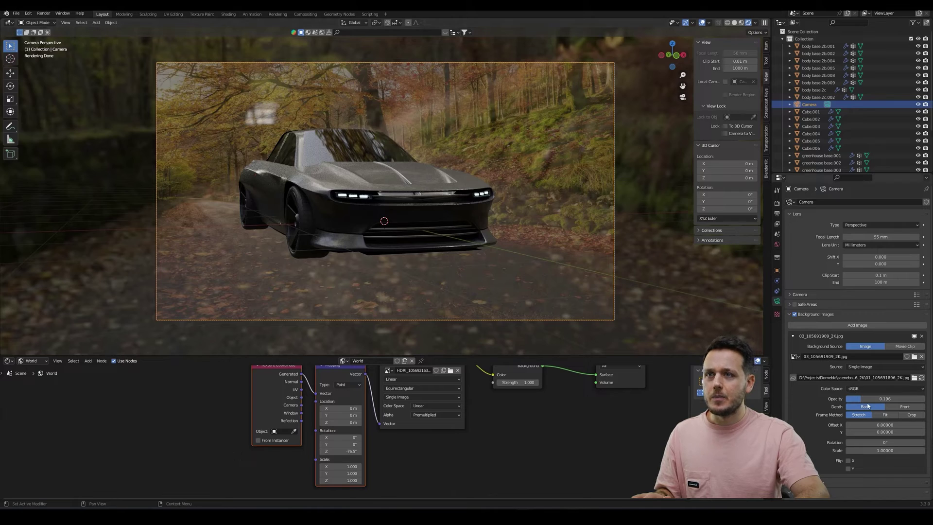
pyautogui.moveTo(868, 401); pyautogui.dragTo(926, 399)
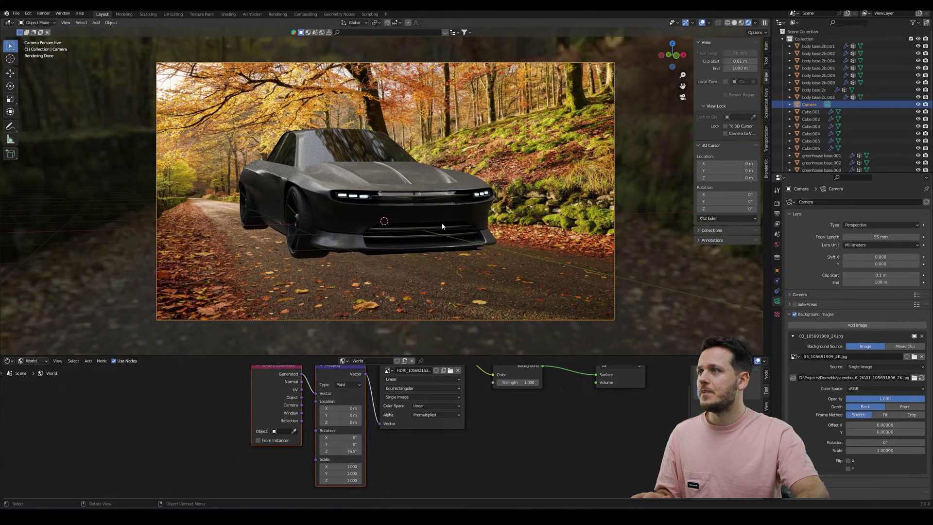
pyautogui.scroll(1, 441, 222)
pyautogui.scroll(-1, 442, 223)
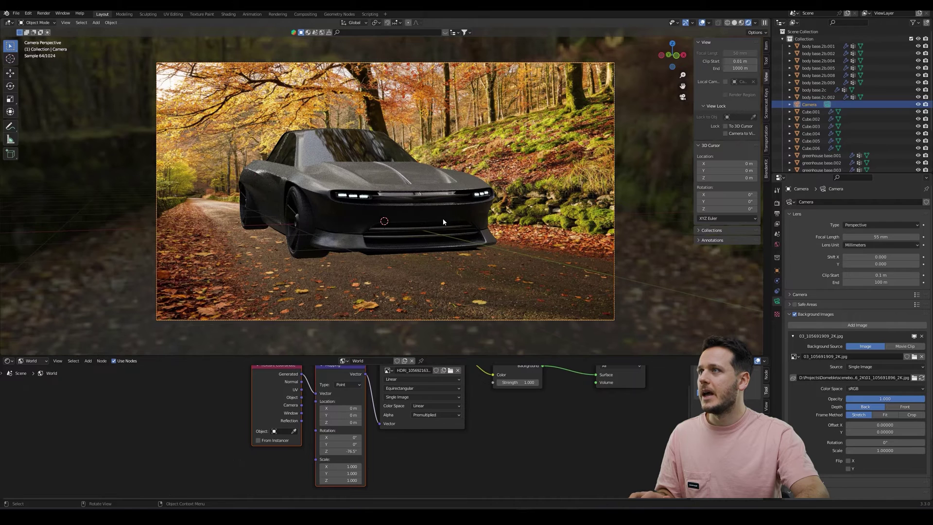
pyautogui.keyDown('shift'); pyautogui.moveTo(442, 217); pyautogui.dragTo(450, 218, button='middle'); pyautogui.keyUp('shift')
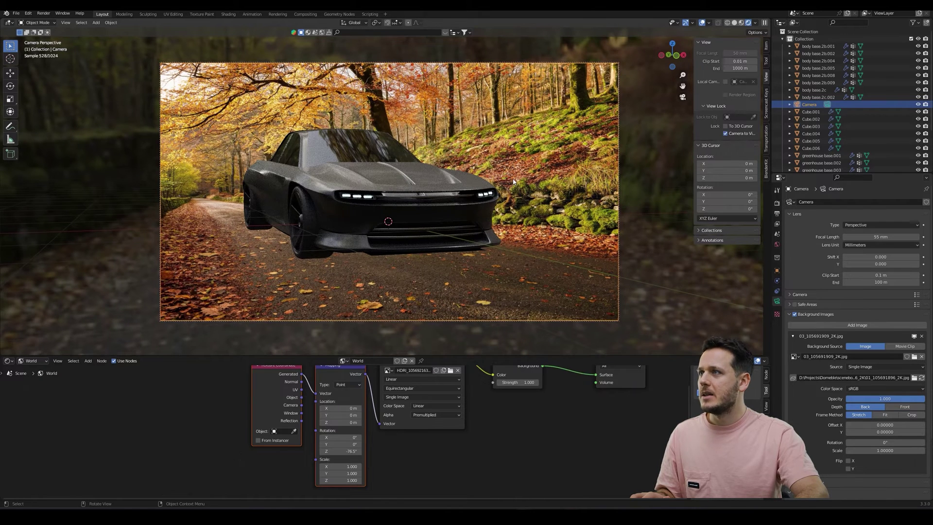
pyautogui.moveTo(511, 181); pyautogui.dragTo(514, 180, button='middle')
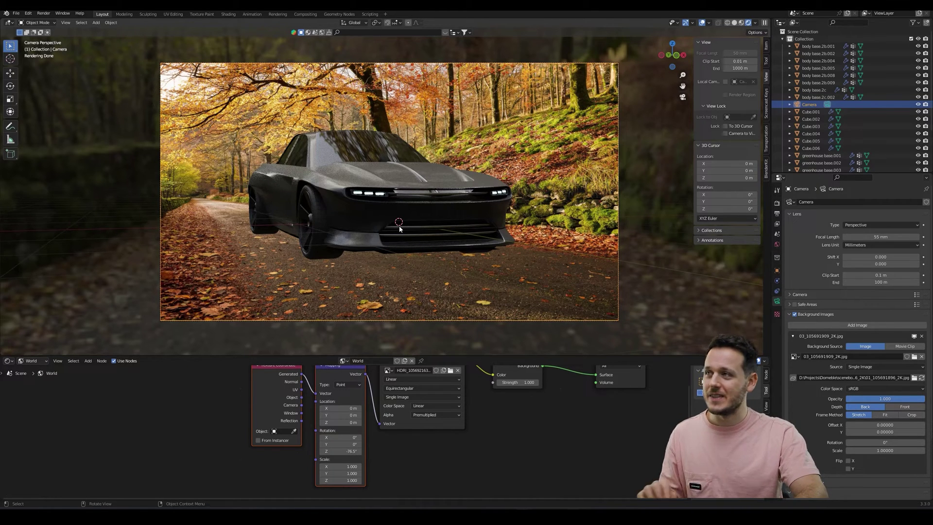
# Add a plane scaled by 10 and switch to a side orthographic view.
pyautogui.hotkey('shift', 'a')
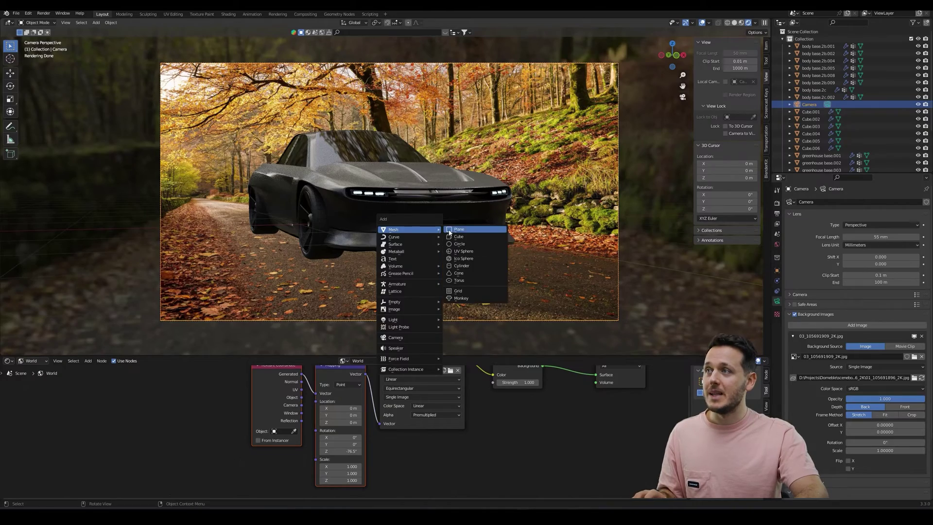
pyautogui.click(449, 230)
pyautogui.write('s10')
pyautogui.press('Return')
pyautogui.moveTo(522, 234); pyautogui.dragTo(586, 242, button='middle')
pyautogui.press('KP_0')
pyautogui.press('KP_3')
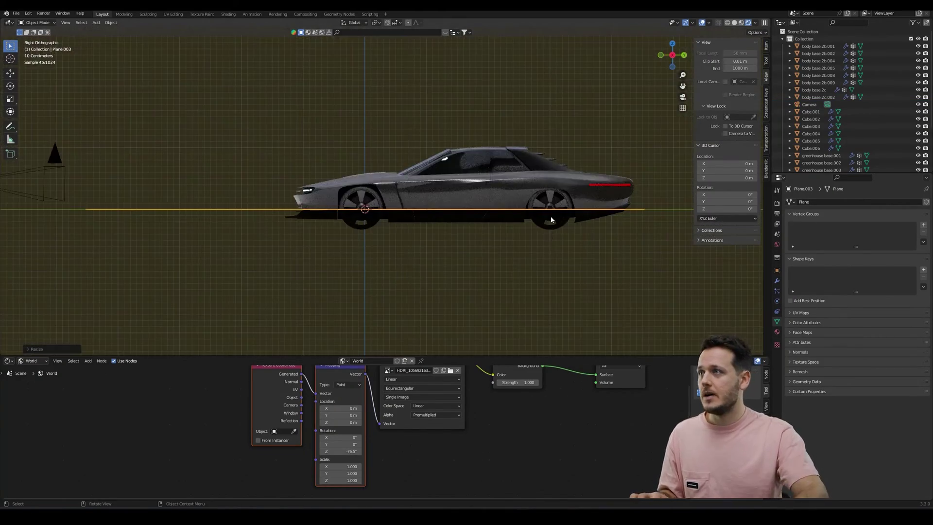
pyautogui.scroll(2, 551, 220)
# Lower the plane vertically under the wheels and scale it up.
pyautogui.press('g')
pyautogui.press('z')
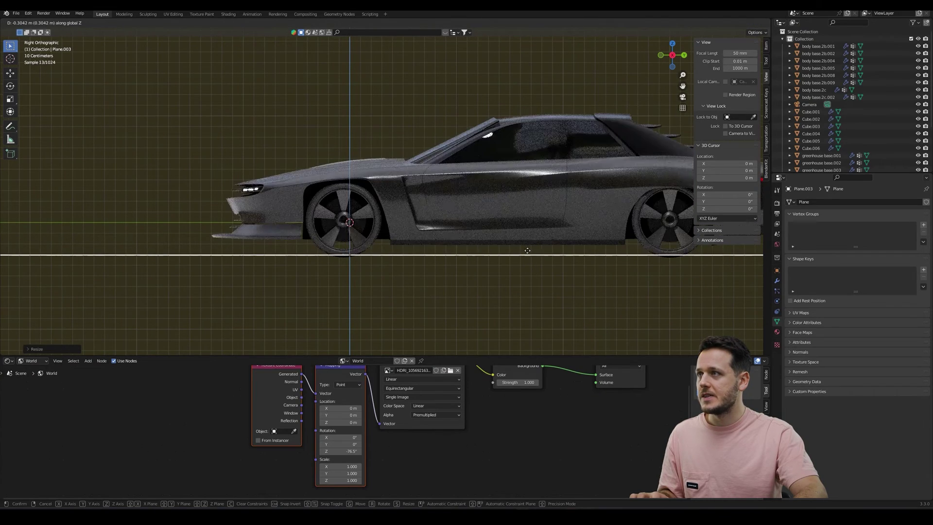
pyautogui.click(528, 250)
pyautogui.scroll(-4, 529, 249)
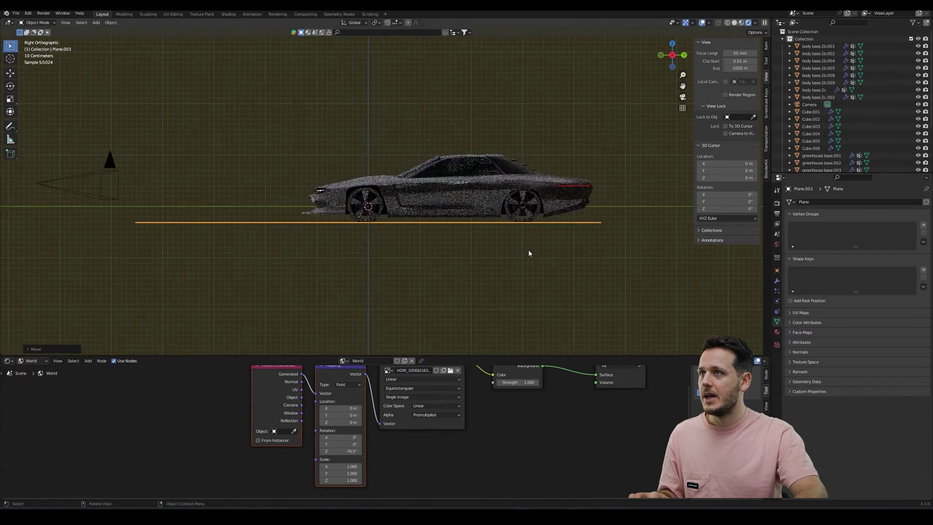
pyautogui.press('s')
pyautogui.click(608, 261)
pyautogui.moveTo(609, 260); pyautogui.dragTo(581, 236, button='middle')
# Shift the plane along Y, narrow it along X, and reframe the camera view.
pyautogui.press('g')
pyautogui.press('y')
pyautogui.click(586, 240)
pyautogui.press('s')
pyautogui.press('x')
pyautogui.click(539, 197)
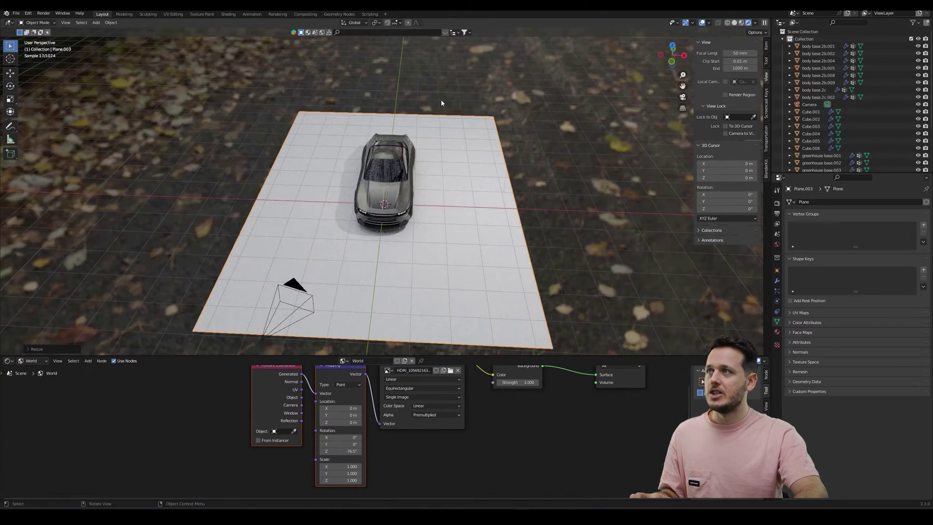
pyautogui.moveTo(539, 198); pyautogui.dragTo(540, 199, button='middle')
pyautogui.press('KP_0')
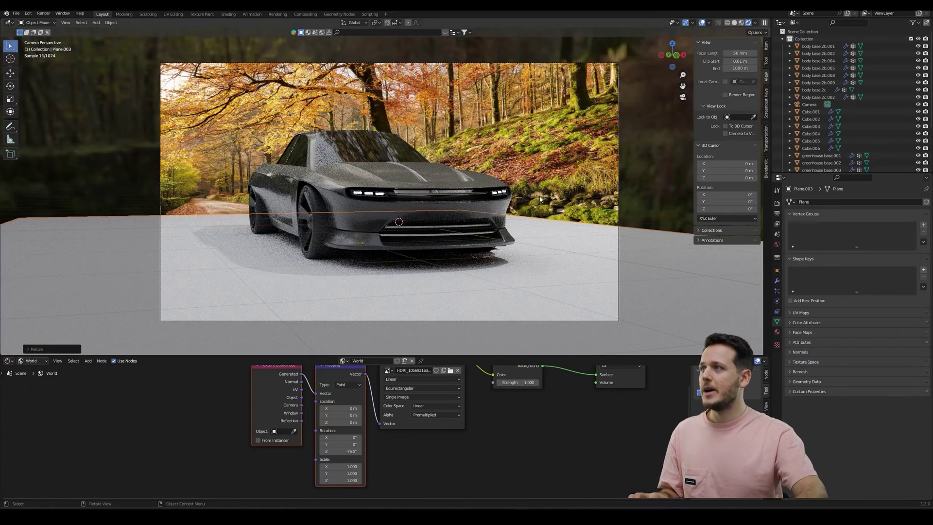
pyautogui.keyDown('shift'); pyautogui.moveTo(439, 200); pyautogui.dragTo(485, 180, button='middle'); pyautogui.keyUp('shift')
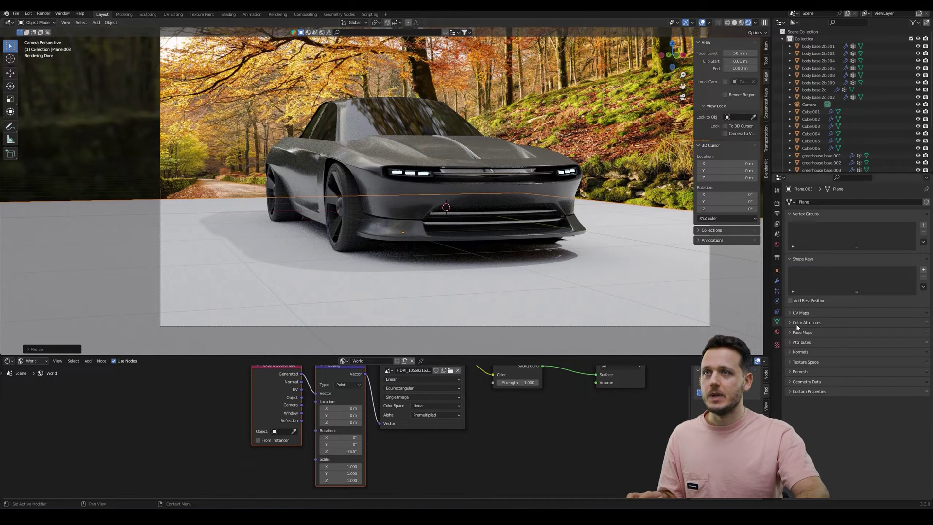
# Enable Visibility > Mask > Shadow Catcher on Plane.003, deselecting it to check the car's shadow.
pyautogui.click(776, 272)
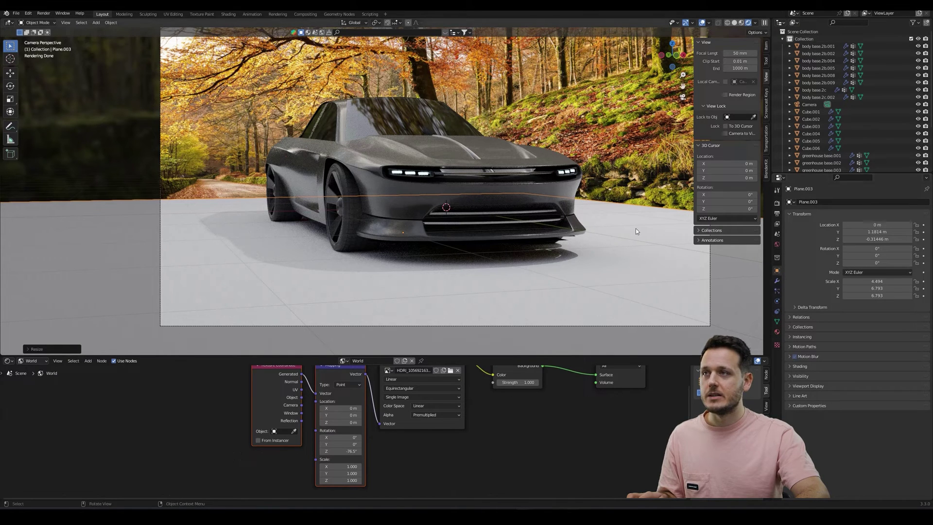
pyautogui.click(791, 377)
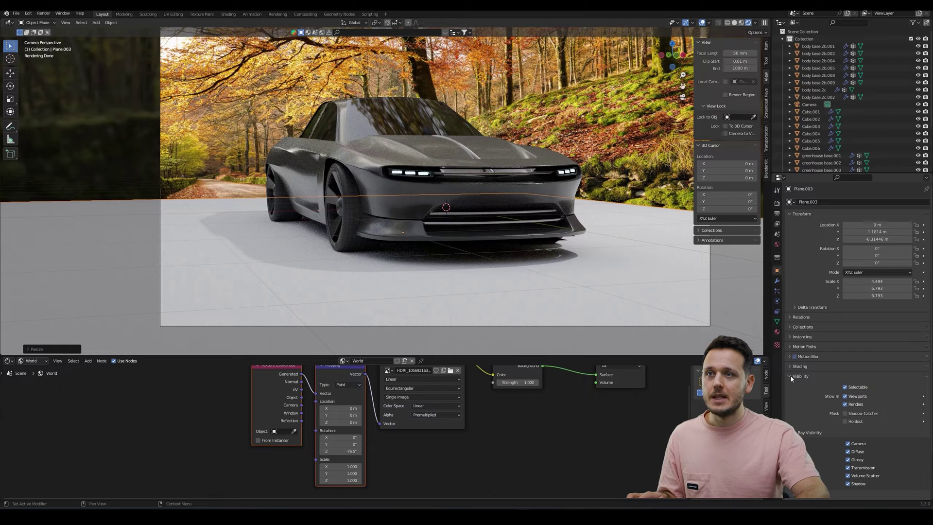
pyautogui.click(845, 413)
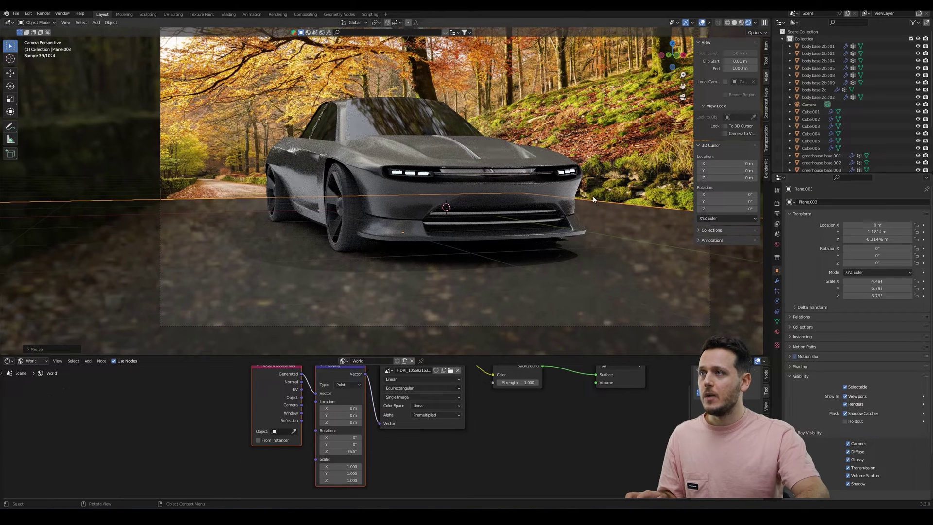
pyautogui.click(335, 202)
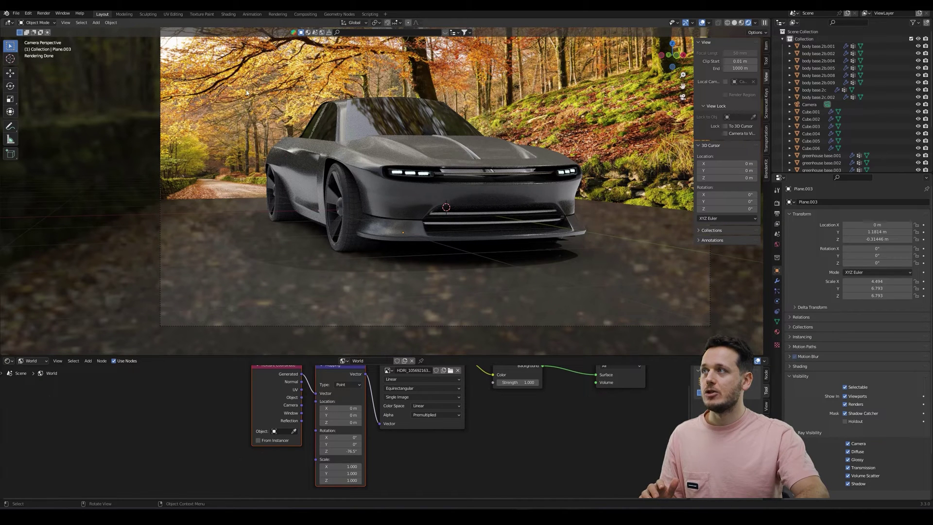
pyautogui.click(710, 292)
pyautogui.click(710, 319)
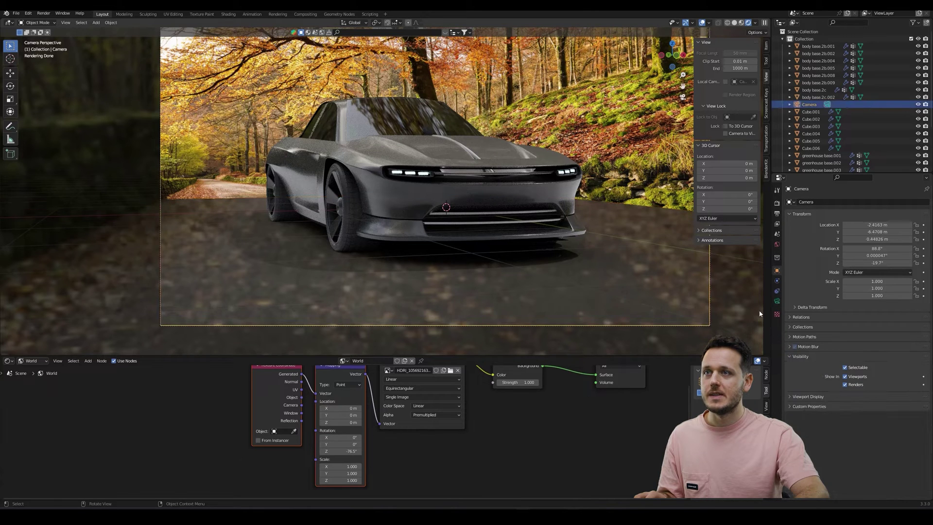
pyautogui.click(777, 301)
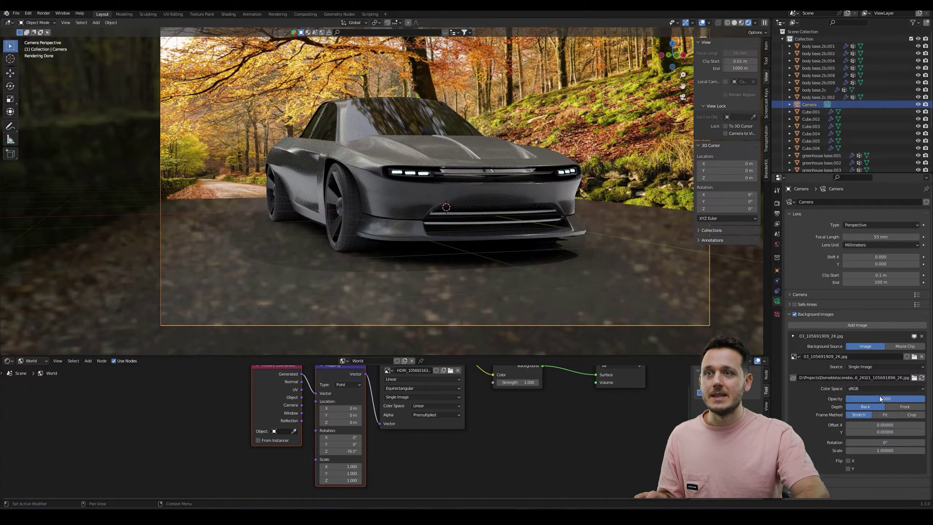
pyautogui.click(904, 408)
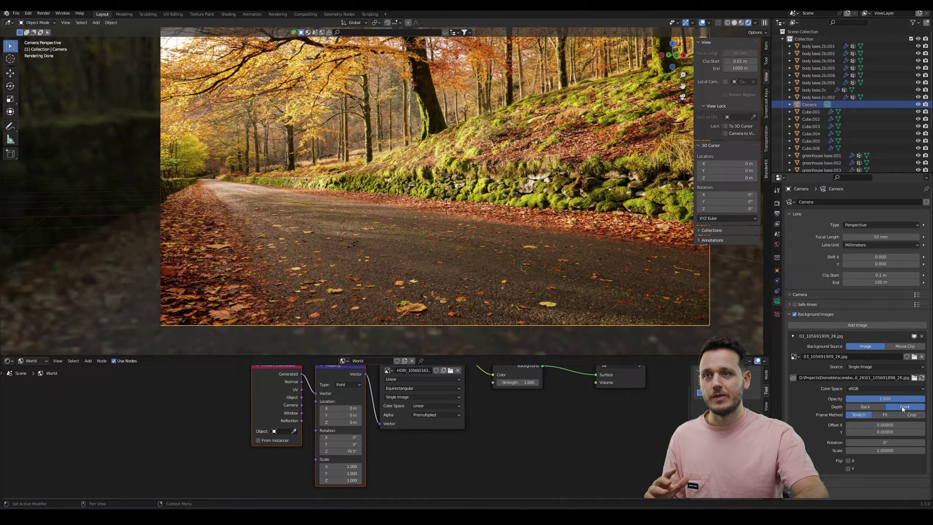
pyautogui.click(878, 406)
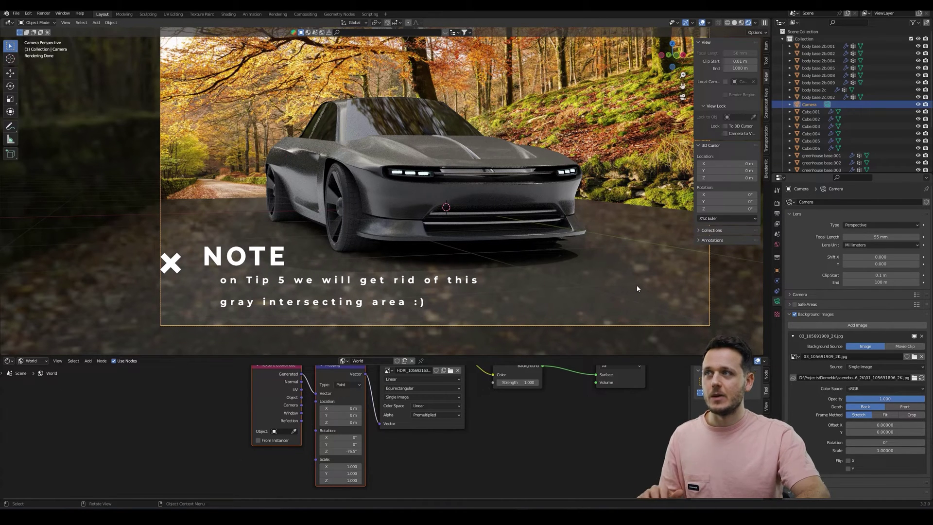
pyautogui.click(777, 270)
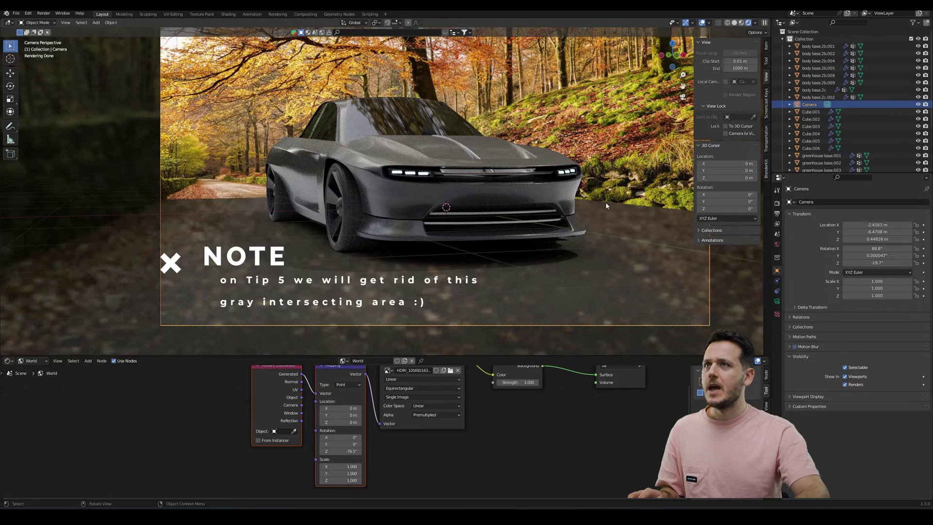
pyautogui.moveTo(606, 204); pyautogui.dragTo(342, 209, button='middle')
# Uncheck Shadow Catcher on Plane.003, then orbit to a low side view showing the camera.
pyautogui.press('KP_0')
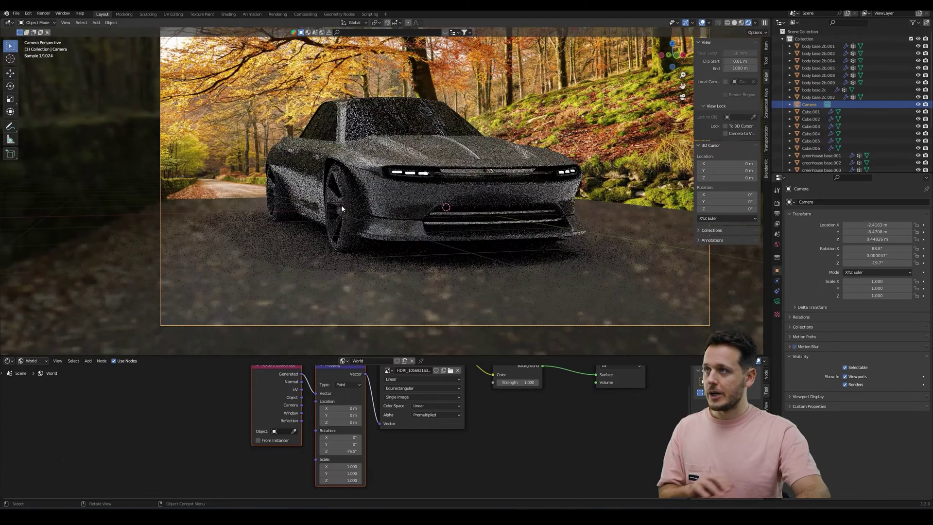
pyautogui.scroll(-1, 341, 205)
pyautogui.keyDown('shift'); pyautogui.moveTo(470, 181); pyautogui.dragTo(470, 185, button='middle'); pyautogui.keyUp('shift')
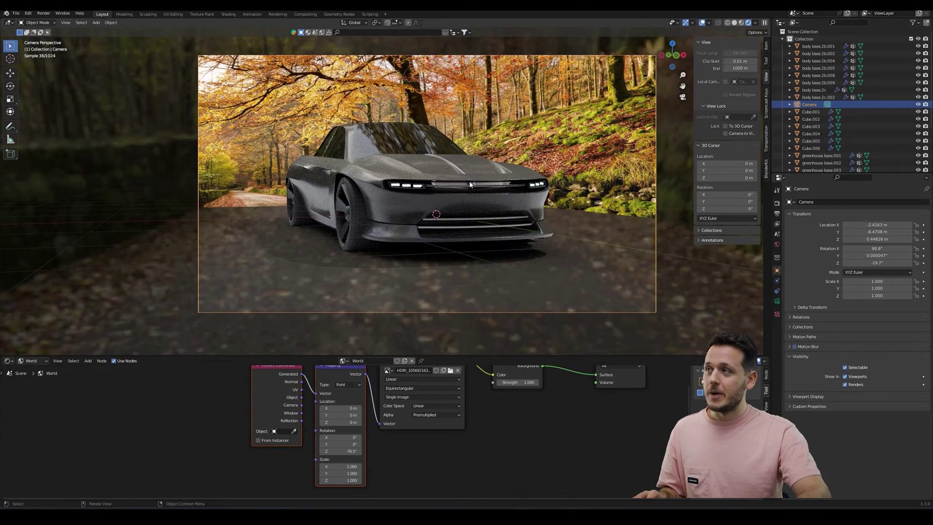
pyautogui.scroll(2, 282, 208)
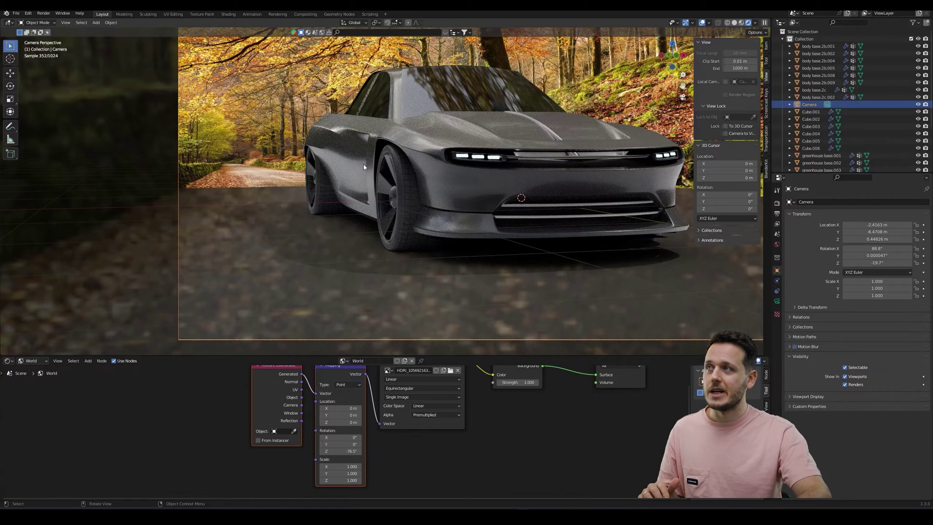
pyautogui.scroll(-2, 364, 164)
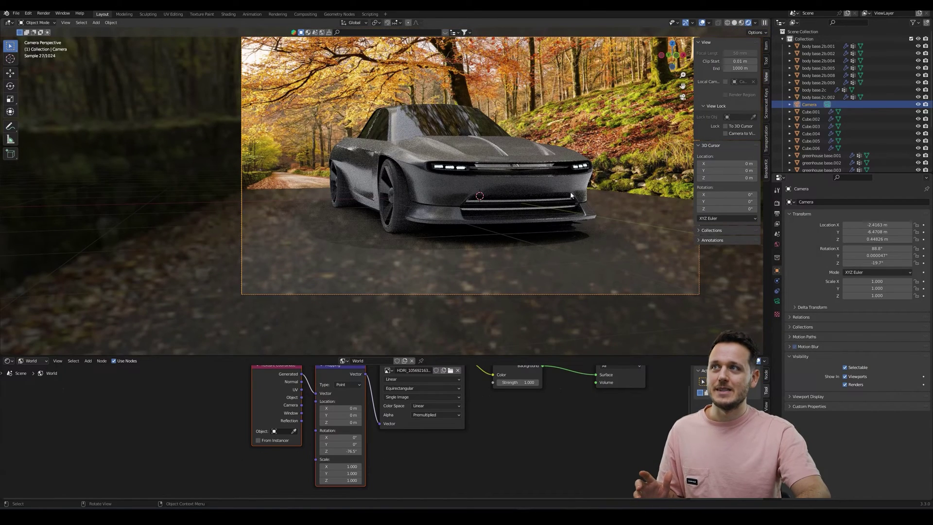
pyautogui.moveTo(570, 165); pyautogui.dragTo(477, 243, button='middle')
pyautogui.click(559, 219)
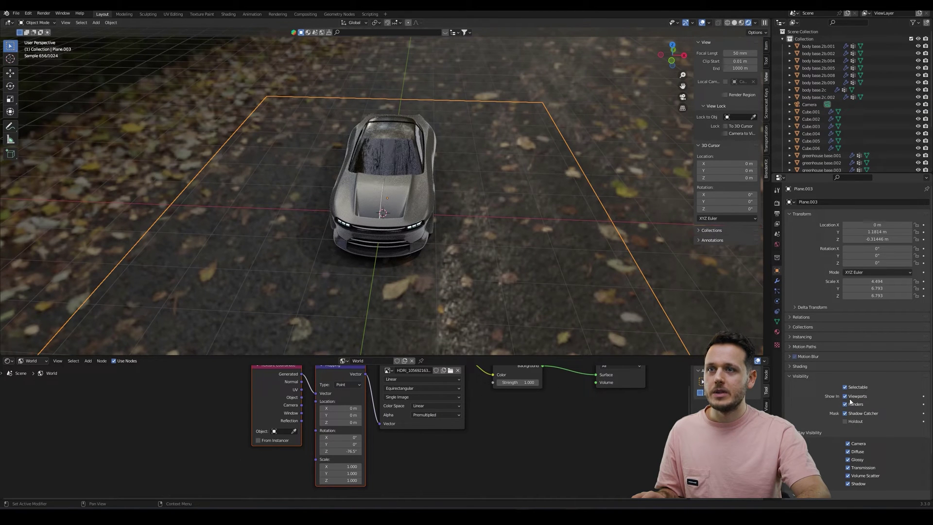
pyautogui.click(846, 414)
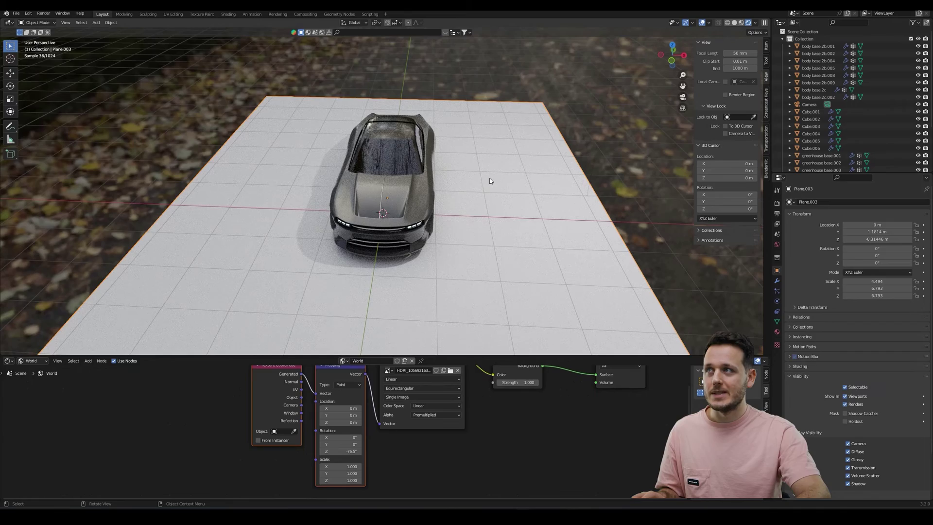
pyautogui.moveTo(455, 205); pyautogui.dragTo(484, 205, button='middle')
pyautogui.scroll(3, 447, 191)
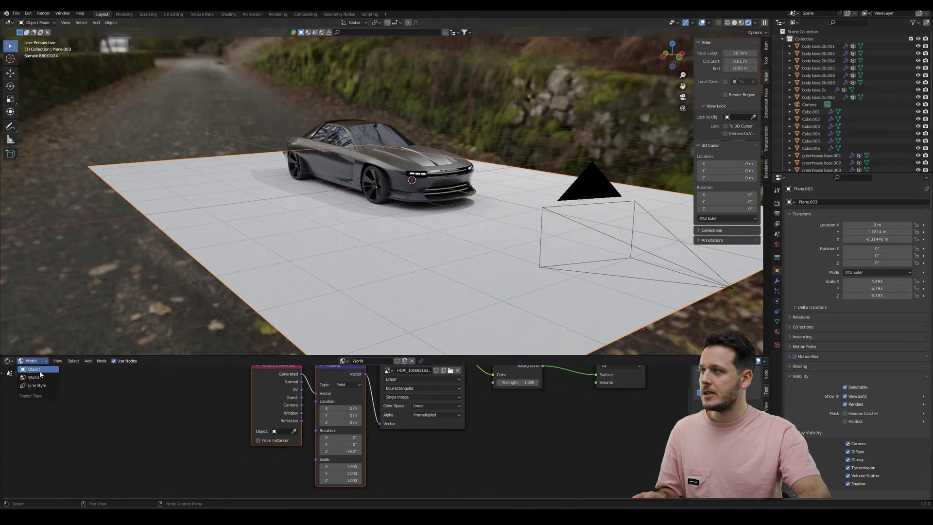
# Create a new material for Plane.003 in the Shader Editor's Object mode.
pyautogui.click(40, 372)
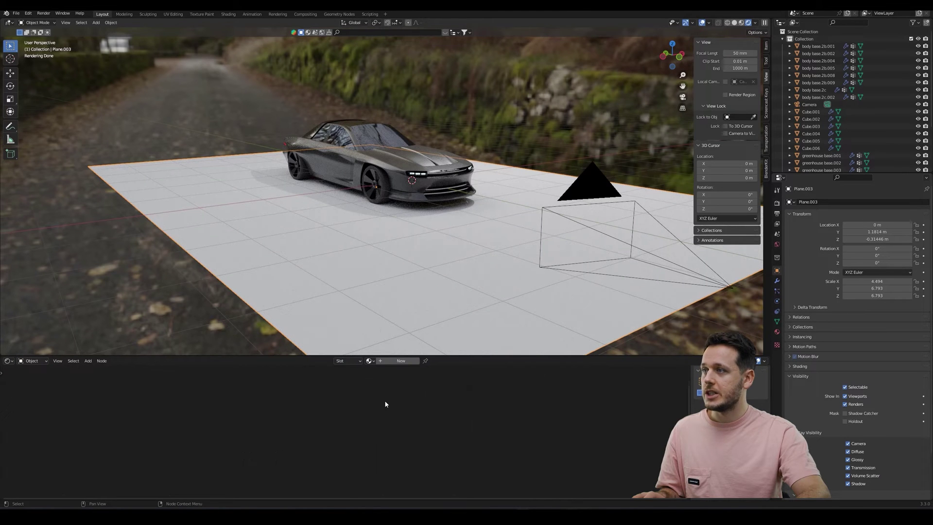
pyautogui.click(402, 361)
pyautogui.scroll(2, 396, 437)
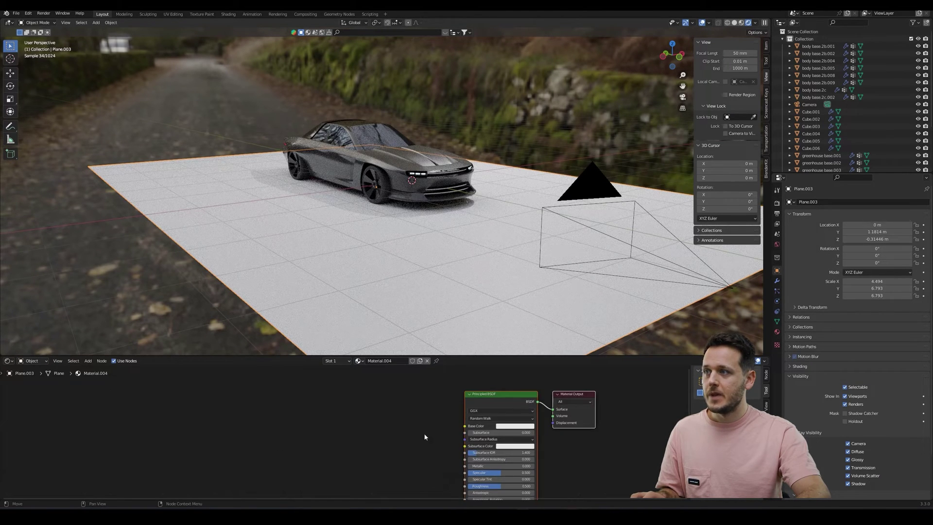
# Add an Image Texture node loaded with the 03_105691909_2K.jpg road photo.
pyautogui.hotkey('shift', 'a')
pyautogui.moveTo(396, 453)
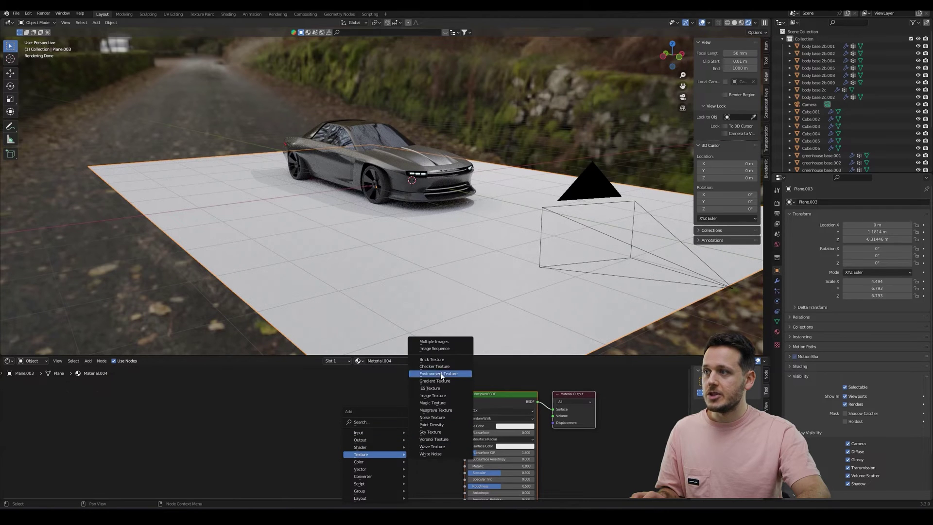
pyautogui.click(435, 397)
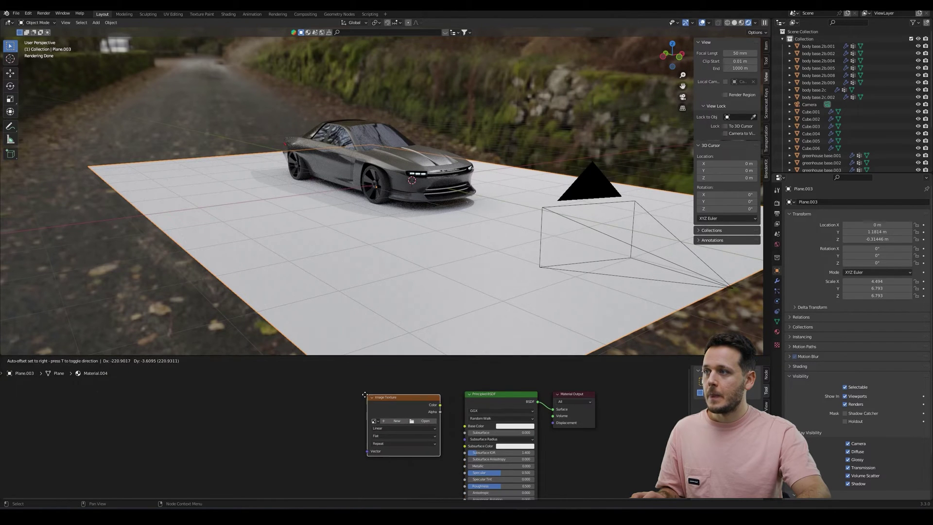
pyautogui.scroll(3, 384, 418)
pyautogui.scroll(1, 444, 419)
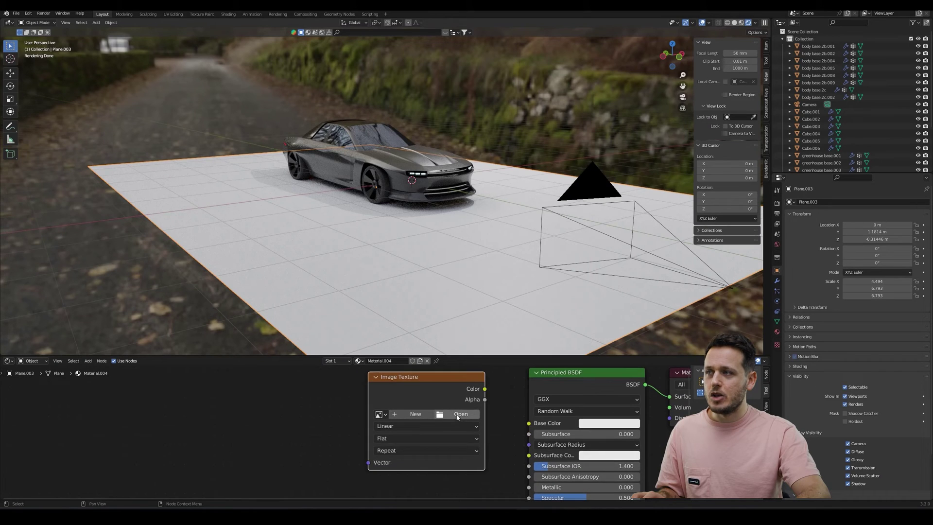
pyautogui.click(380, 414)
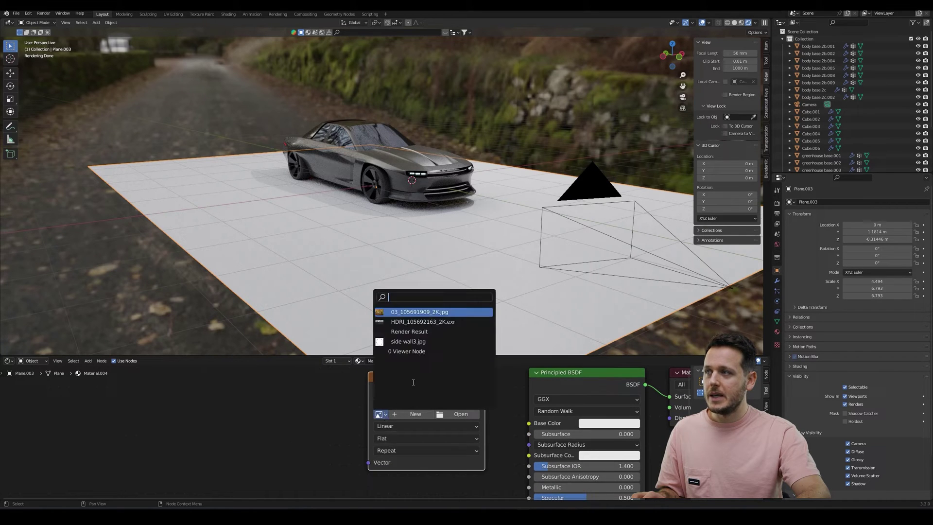
pyautogui.click(416, 312)
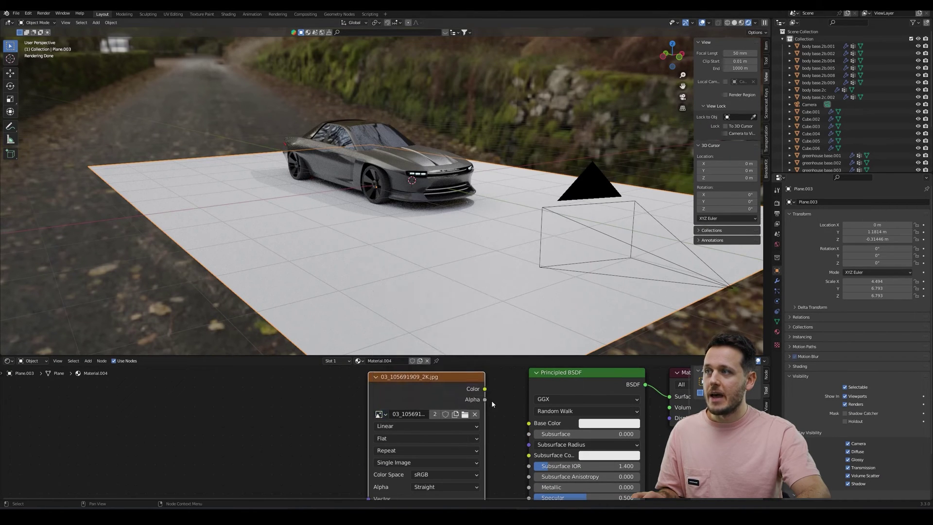
pyautogui.scroll(-2, 430, 397)
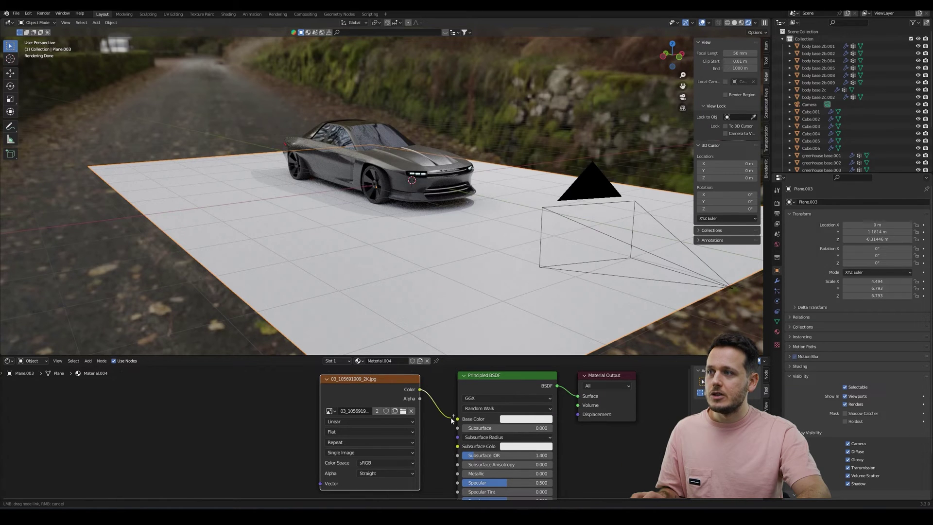
# Add Mapping to the road photo, set scale 0.600, offset it in Y, then view through the camera.
pyautogui.moveTo(486, 302); pyautogui.dragTo(509, 266, button='middle')
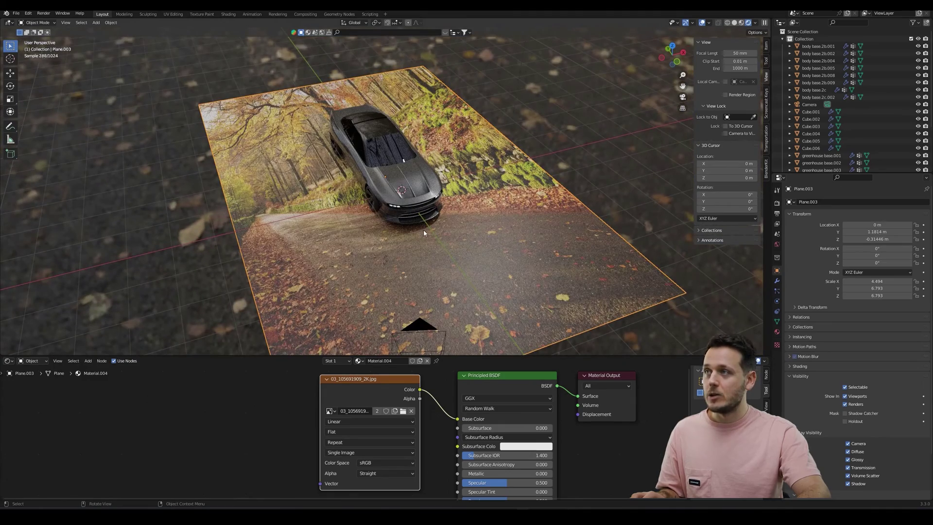
pyautogui.moveTo(506, 244); pyautogui.dragTo(403, 291, button='middle')
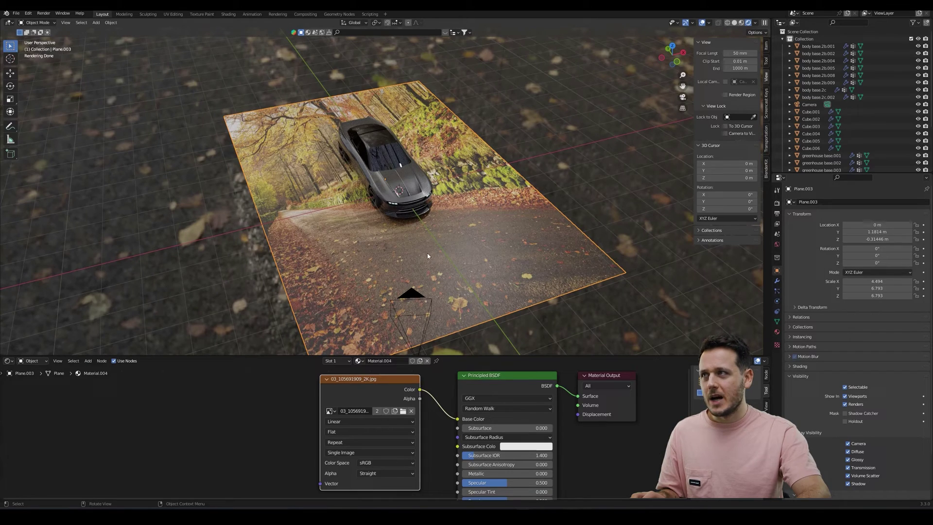
pyautogui.moveTo(390, 241); pyautogui.dragTo(389, 229, button='middle')
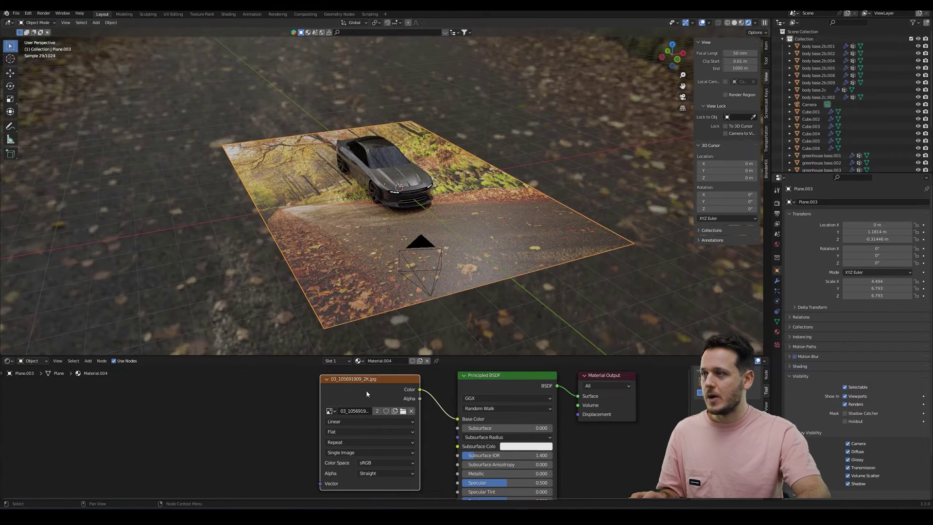
pyautogui.hotkey('ctrl', 't')
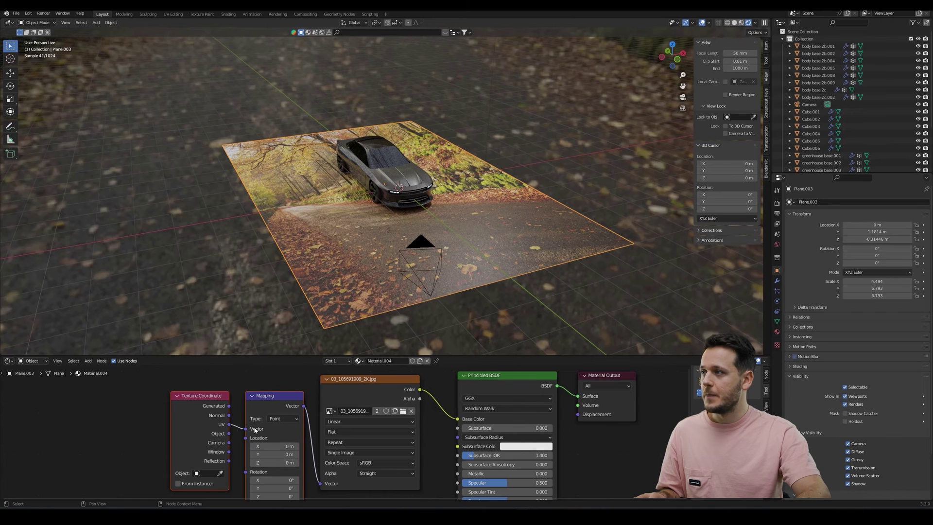
pyautogui.moveTo(255, 430); pyautogui.dragTo(294, 369, button='middle')
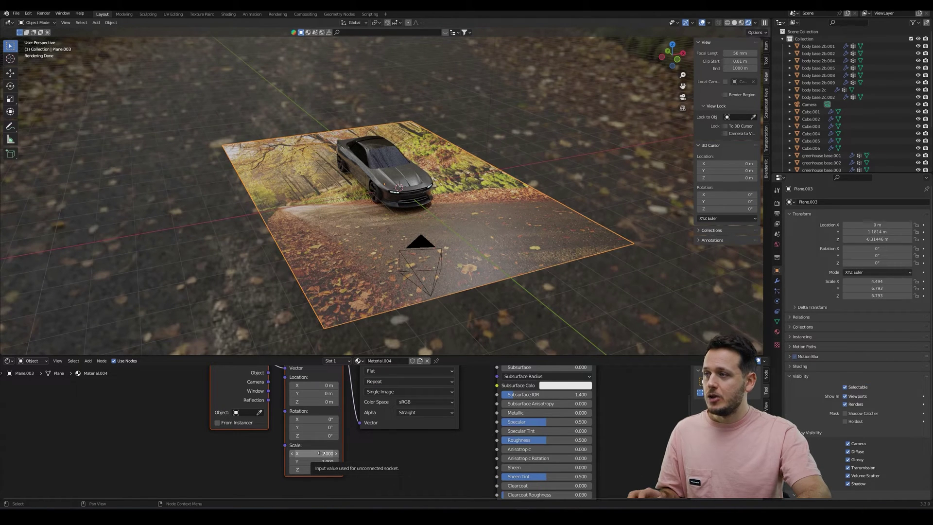
pyautogui.moveTo(317, 492); pyautogui.dragTo(317, 10)
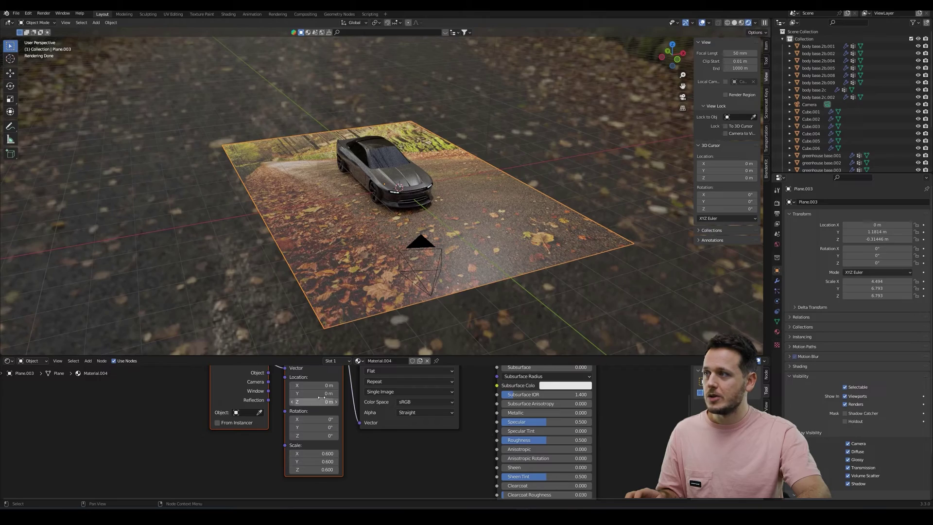
pyautogui.moveTo(316, 397)
pyautogui.mouseDown()
pyautogui.moveTo(307, 397)
pyautogui.moveTo(317, 399)
pyautogui.mouseUp()
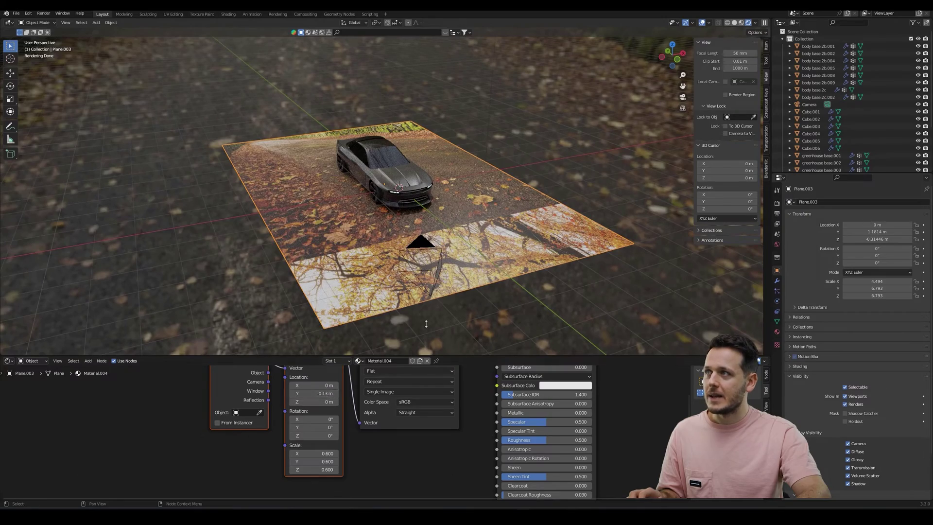
pyautogui.press('KP_0')
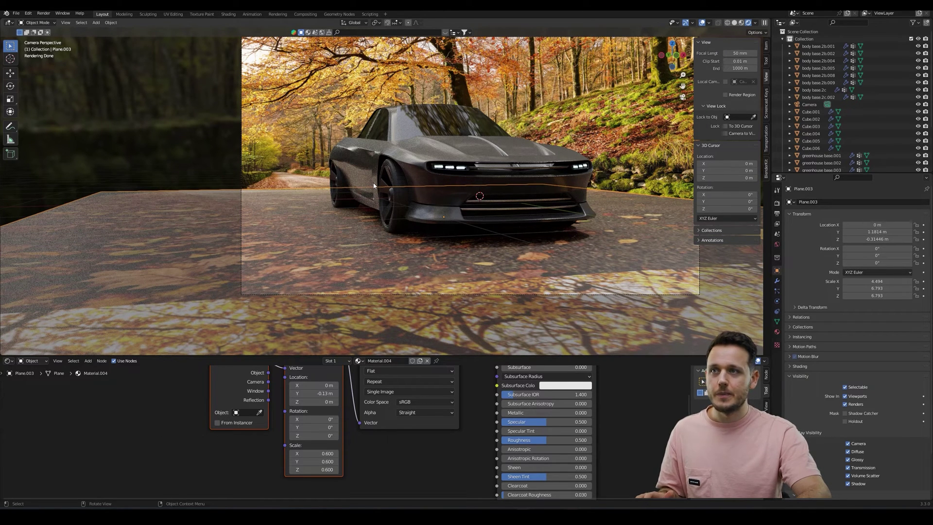
# Re-enable Shadow Catcher on Plane.003 and maximize the 3D viewport with Ctrl+Space.
pyautogui.hotkey('alt', 'a')
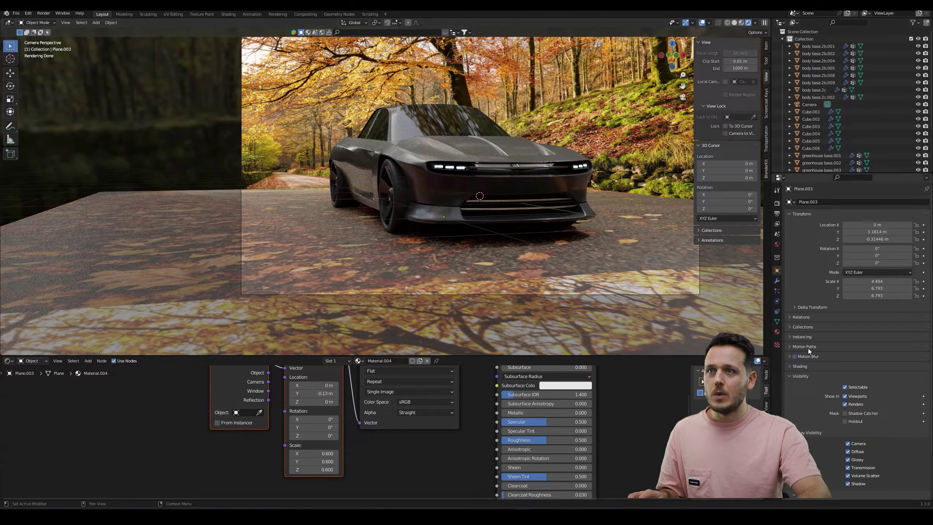
pyautogui.click(728, 315)
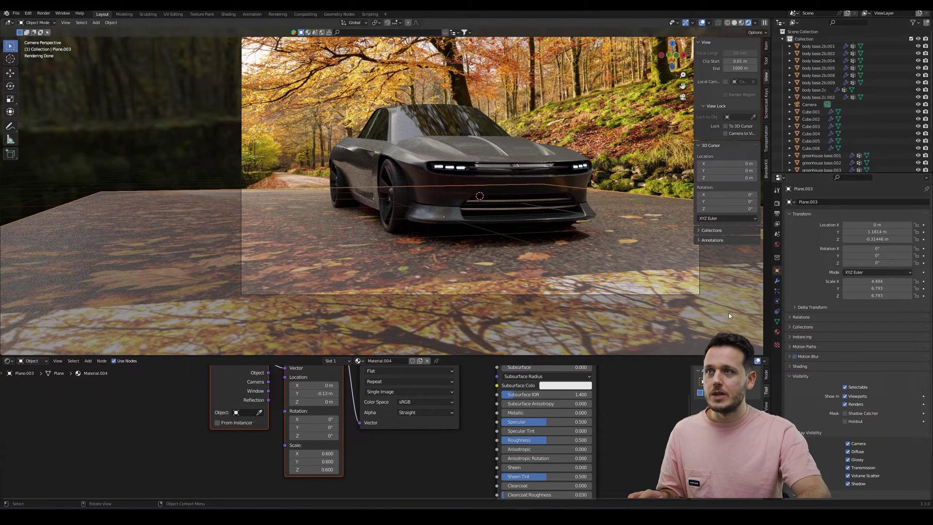
pyautogui.click(849, 417)
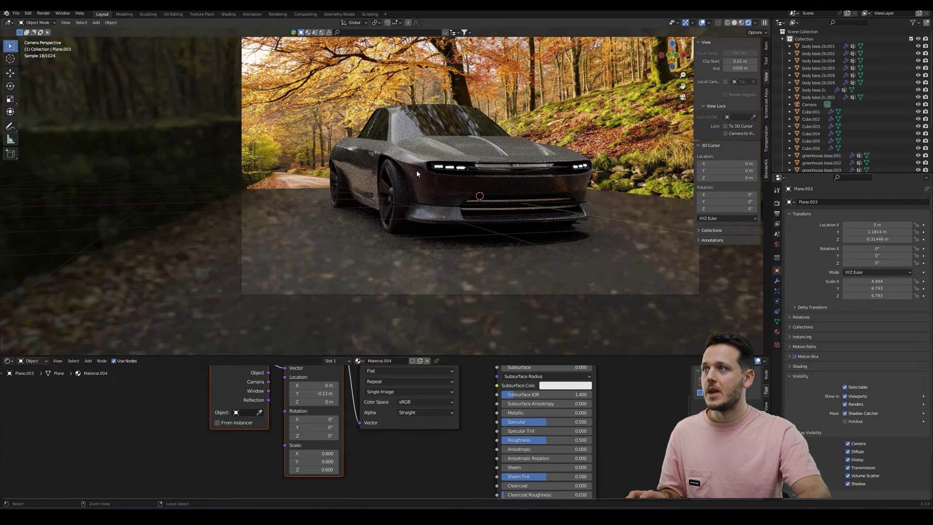
pyautogui.hotkey('ctrl', 'space')
pyautogui.scroll(1, 418, 242)
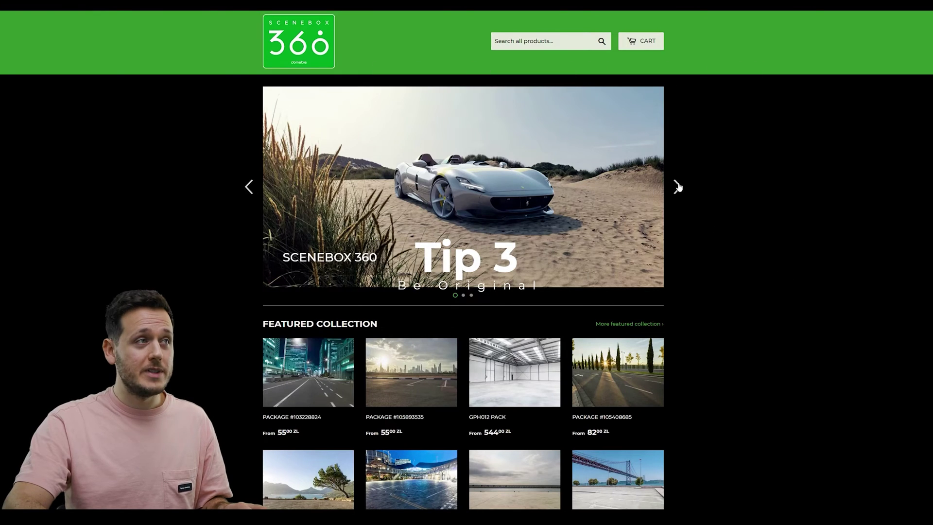
# Advance the homepage banner two slides and scroll down to the Location Packages.
pyautogui.click(678, 187)
pyautogui.click(677, 186)
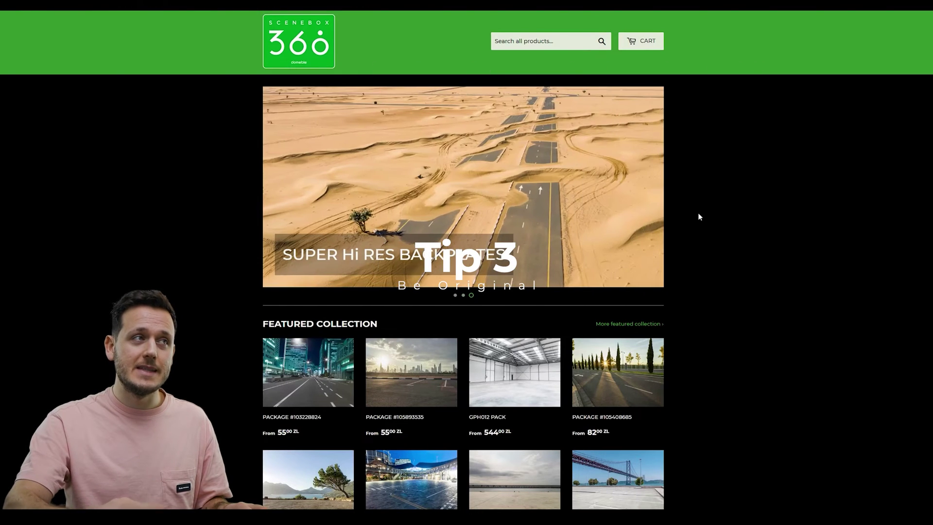
pyautogui.scroll(-4, 698, 213)
pyautogui.scroll(-4, 699, 215)
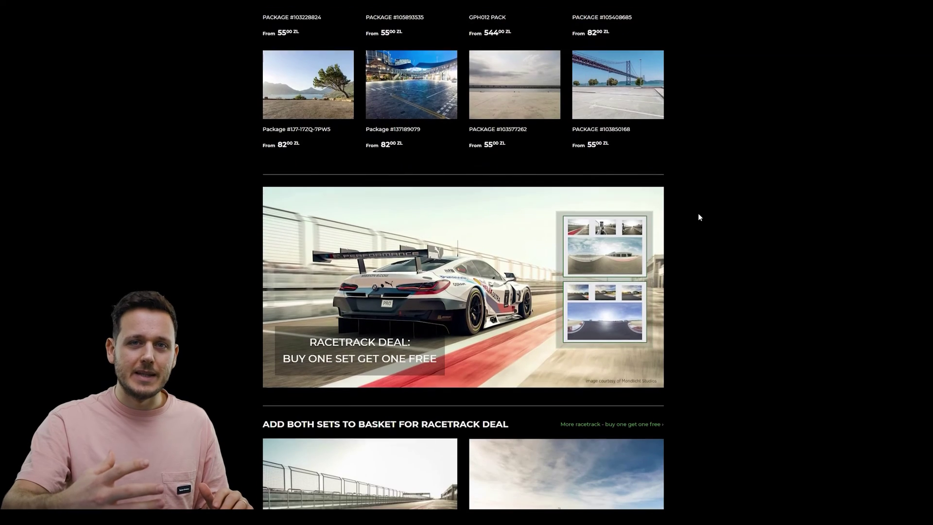
pyautogui.scroll(-5, 699, 214)
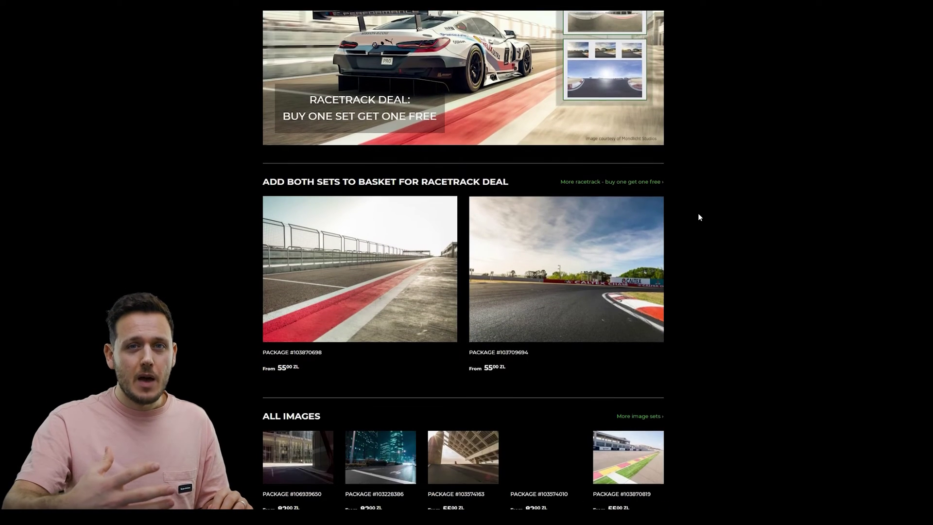
pyautogui.scroll(-5, 698, 215)
pyautogui.scroll(-3, 698, 216)
pyautogui.scroll(-5, 700, 217)
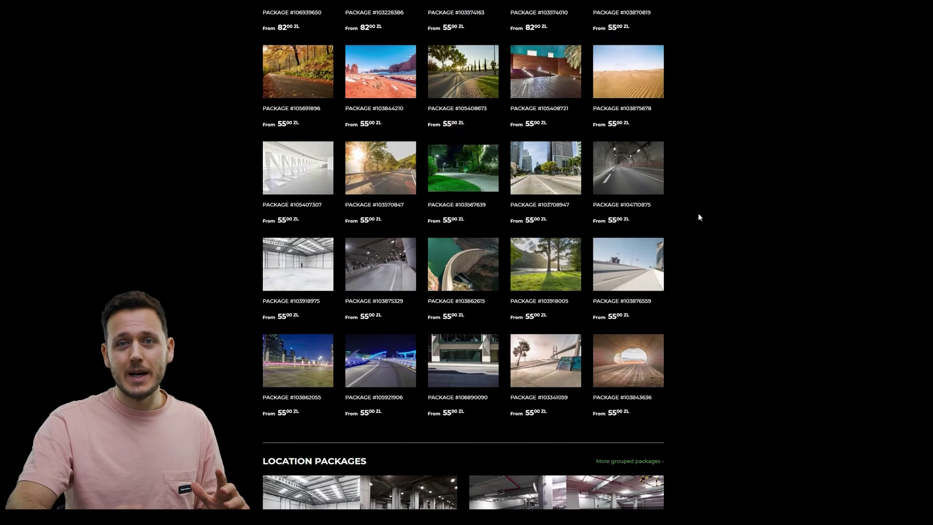
pyautogui.scroll(-2, 698, 215)
pyautogui.scroll(-5, 698, 214)
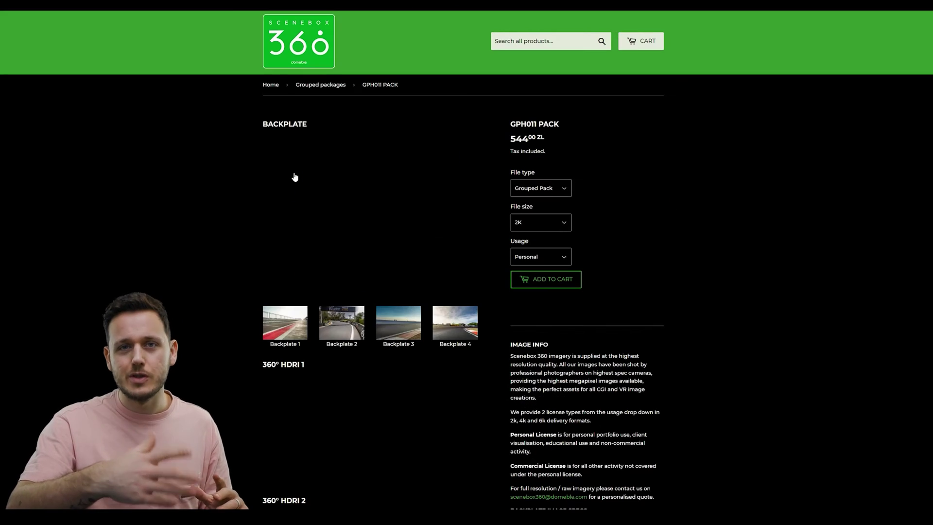
# Preview Backplates 2–4 of GPH011, keep the Grouped Pack file type, and add it to the cart.
pyautogui.click(335, 333)
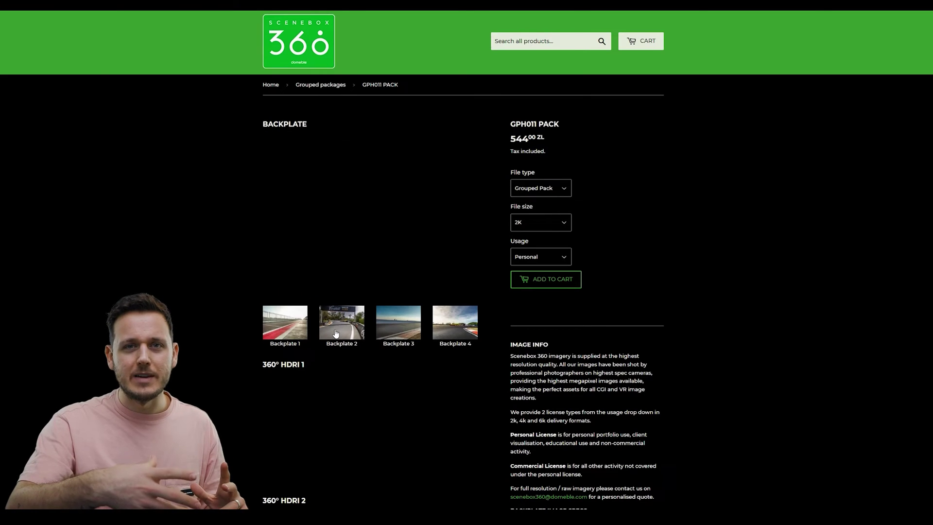
pyautogui.click(408, 336)
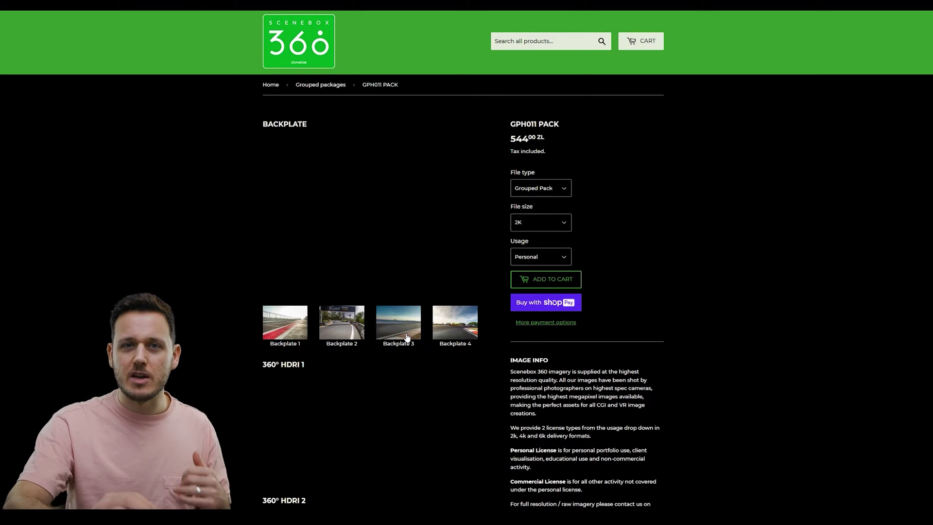
pyautogui.click(466, 332)
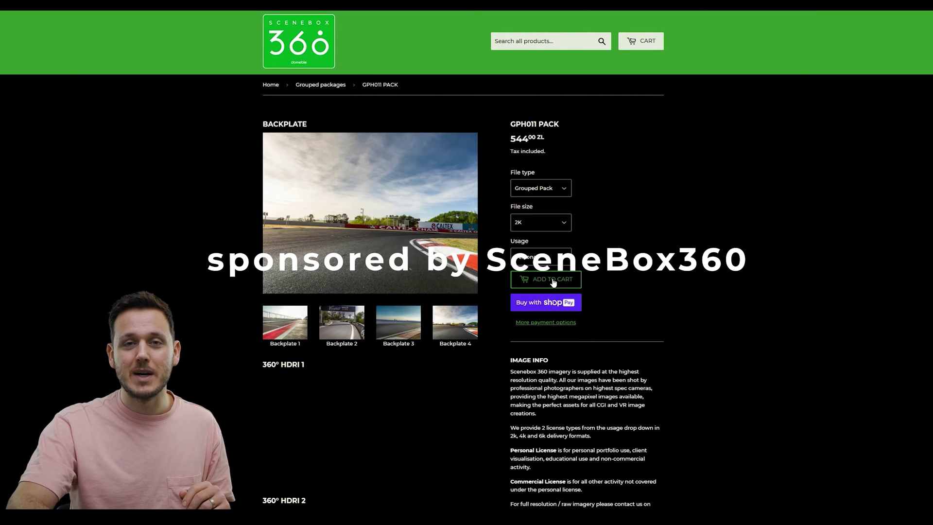
pyautogui.click(559, 191)
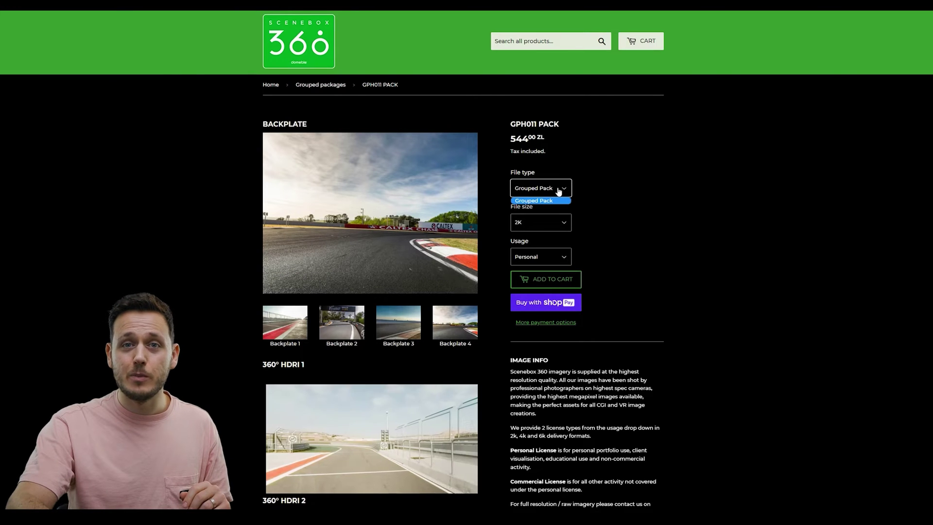
pyautogui.click(539, 200)
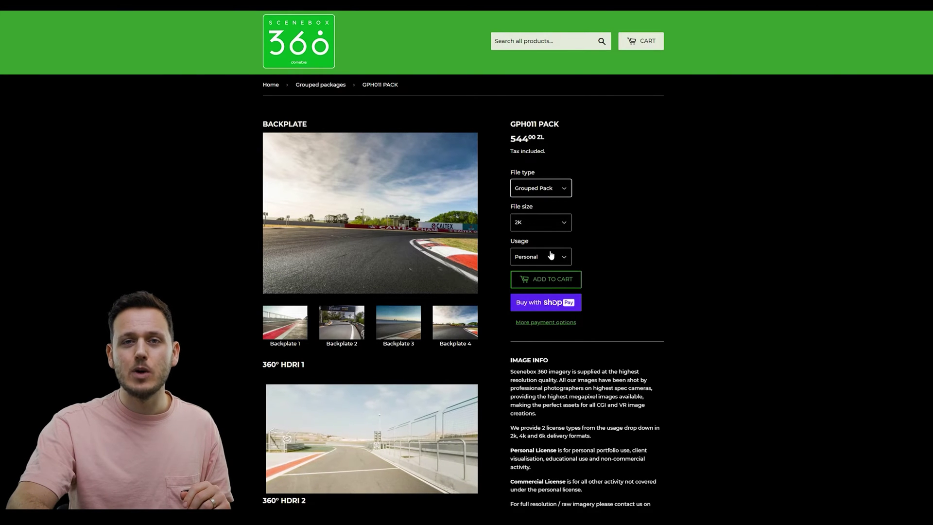
pyautogui.click(550, 280)
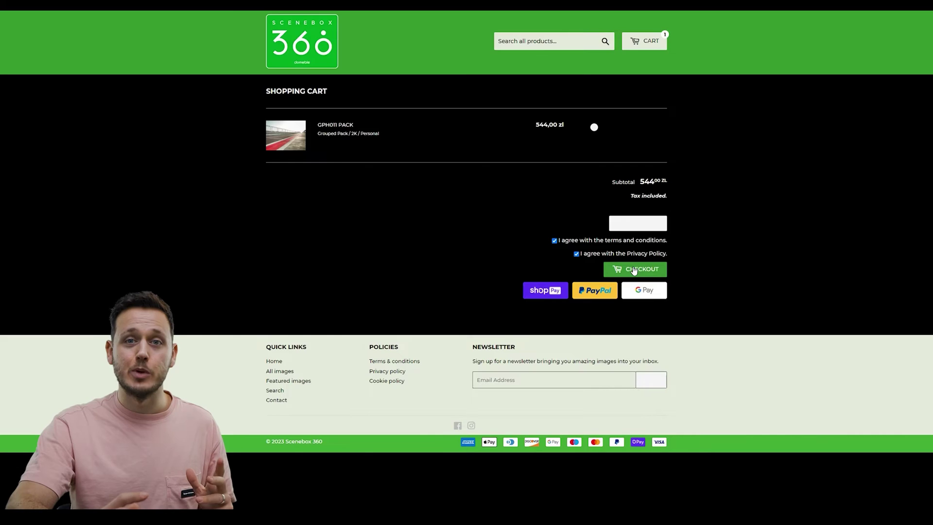
# At checkout, enter and apply the discount code to bring the GPH011 total to zł408.00.
pyautogui.click(635, 271)
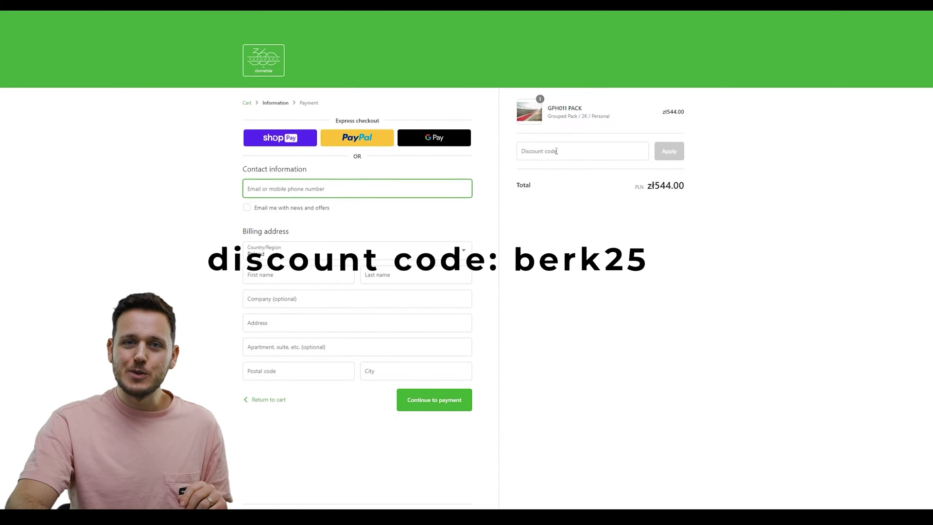
pyautogui.click(557, 151)
pyautogui.write('berk')
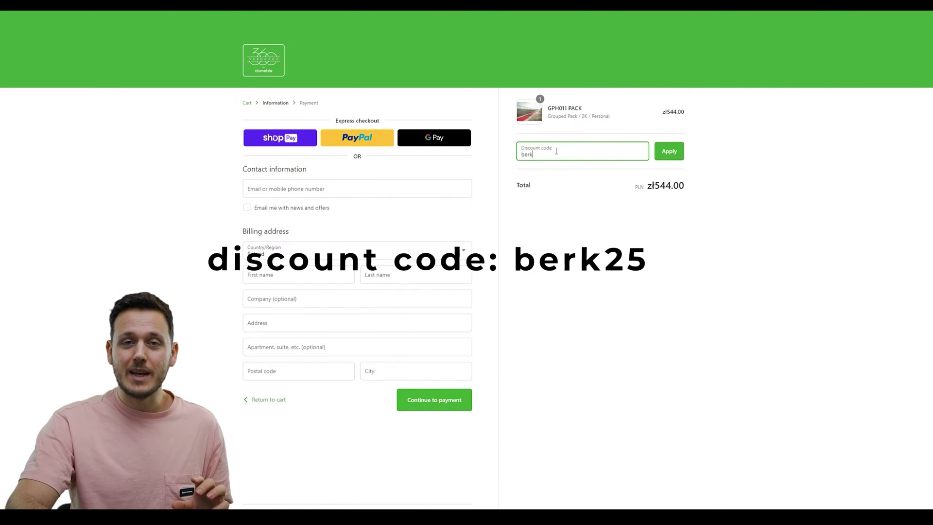
pyautogui.write('25')
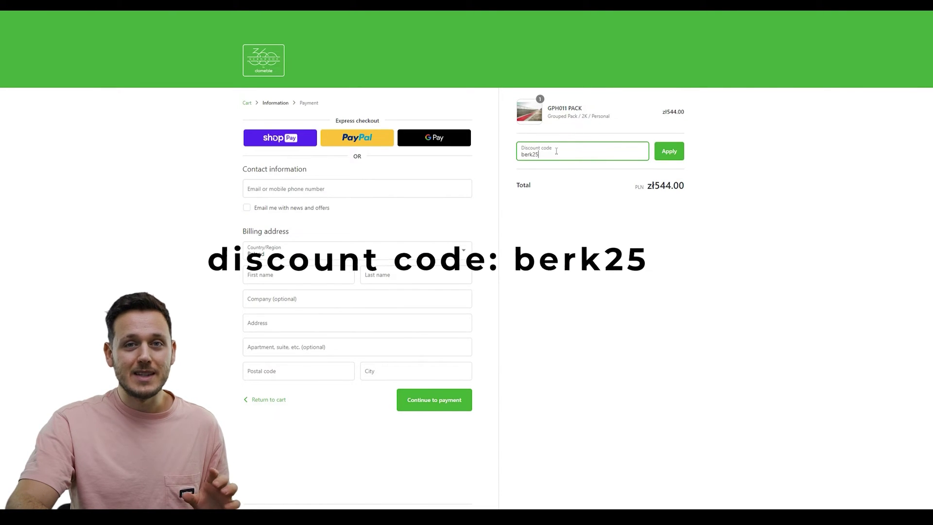
pyautogui.click(666, 152)
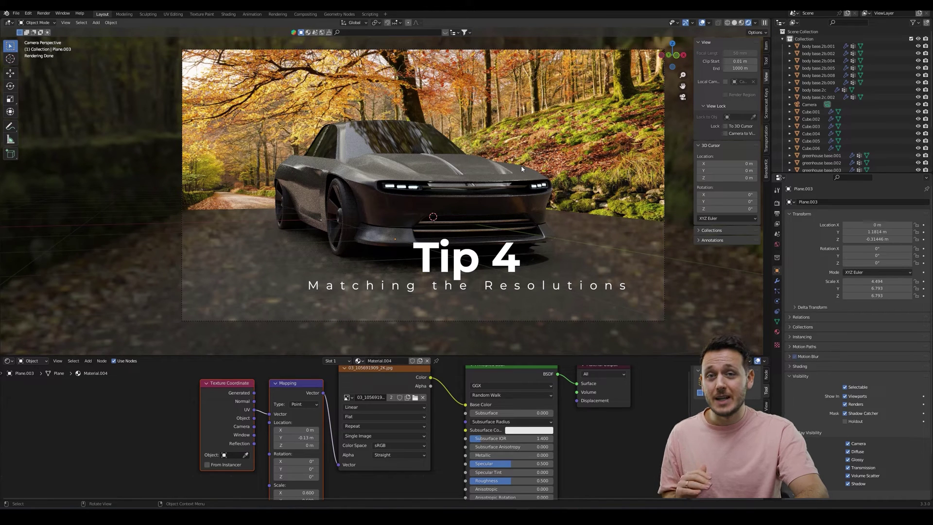
# Show Output Properties, where the resolution reads 1920 x 1080 px at 100%.
pyautogui.click(777, 214)
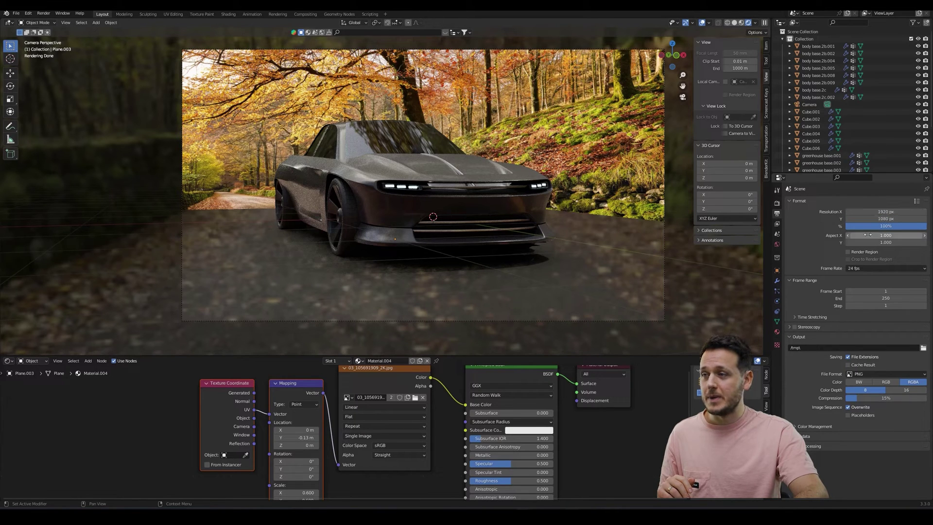
# Confirm 03_105691909_2K.jpg is 2000 x 1500 in its file Details, then return to Blender's Output Properties.
pyautogui.moveTo(394, 517)
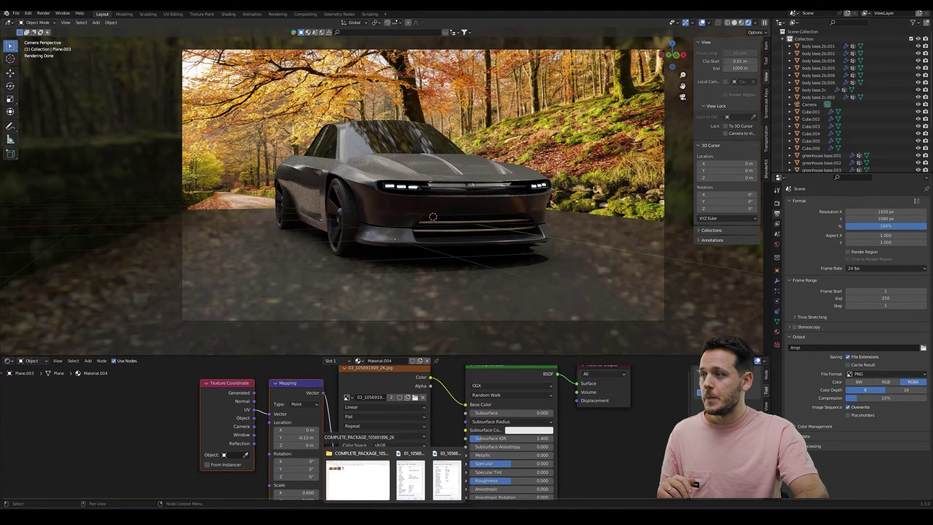
pyautogui.rightClick(283, 179)
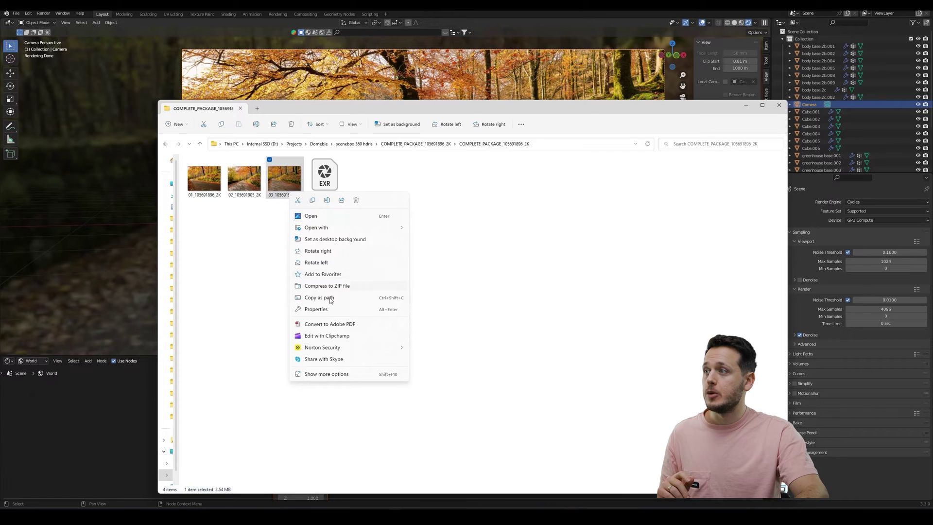
pyautogui.click(329, 313)
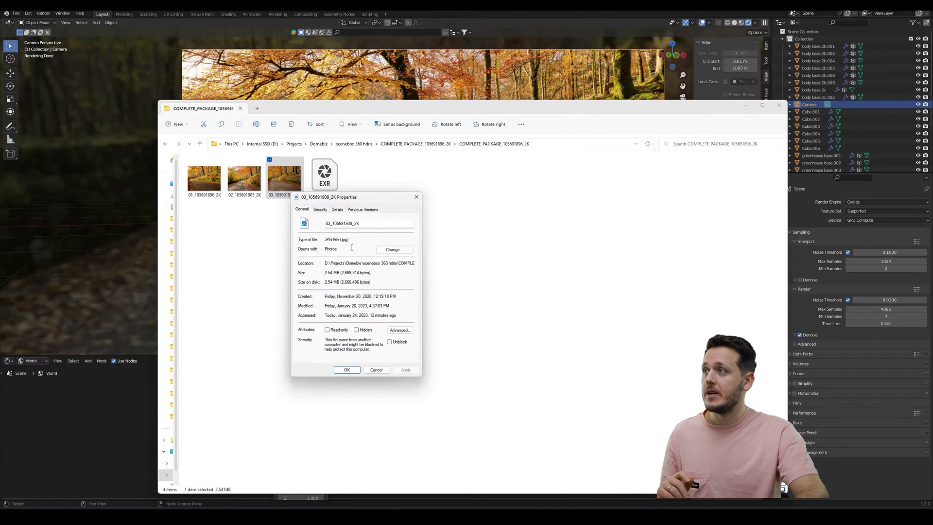
pyautogui.click(338, 210)
pyautogui.scroll(-2, 377, 269)
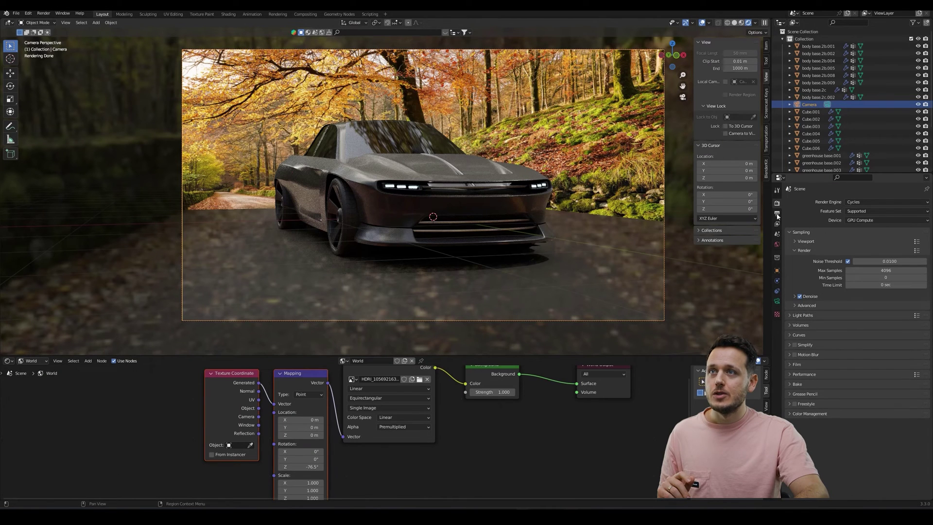
pyautogui.click(776, 215)
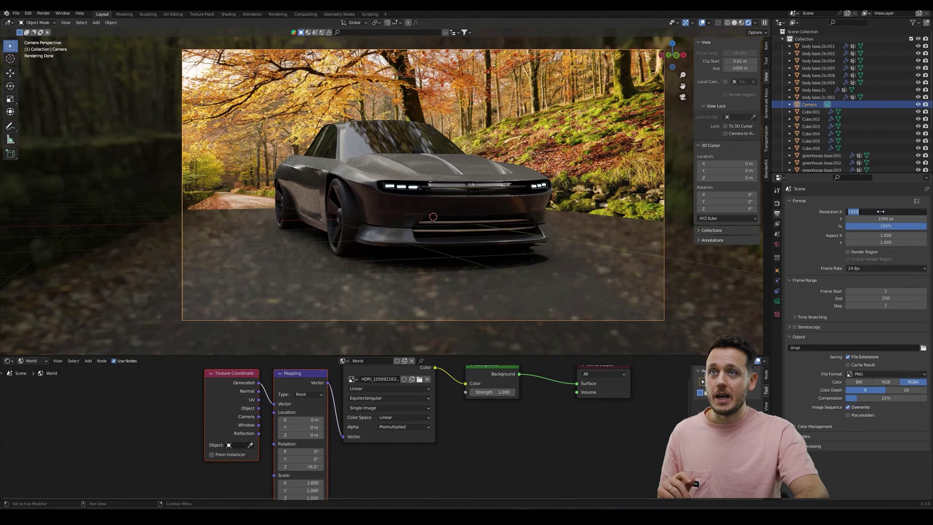
# Set the Blender render resolution to 2000 × 1500 px.
pyautogui.write('0')
pyautogui.press('Tab')
pyautogui.write('1500')
pyautogui.press('Return')
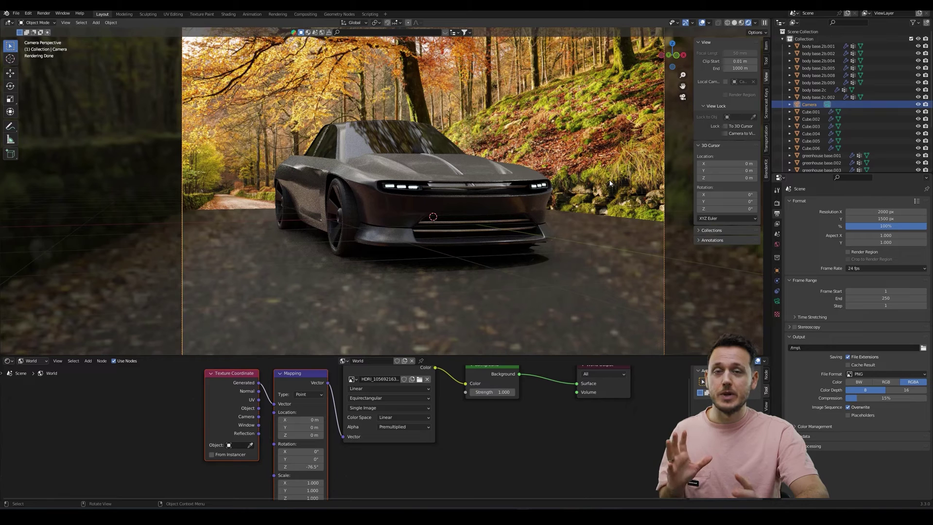
# Show the camera's background image and toggle the ground plane hidden and visible to compare it with the backplate.
pyautogui.scroll(-1, 535, 196)
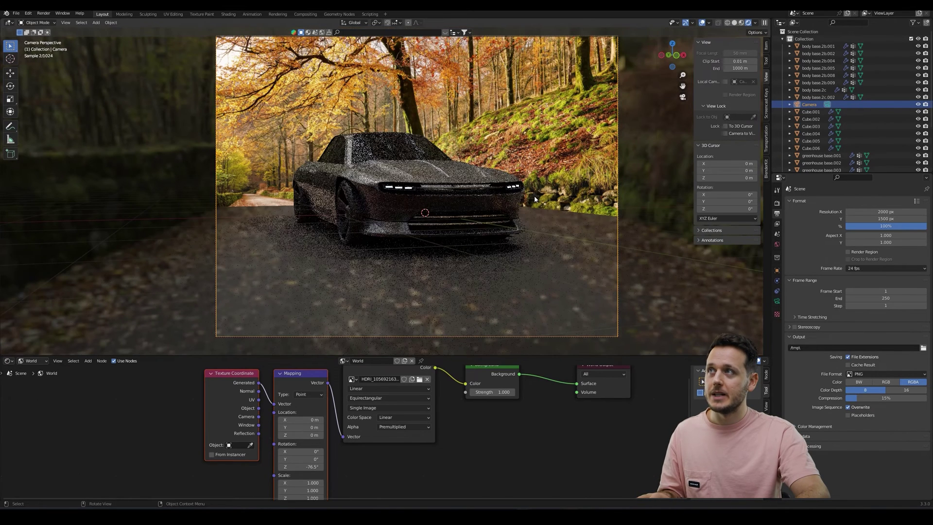
pyautogui.scroll(-1, 535, 199)
pyautogui.click(776, 303)
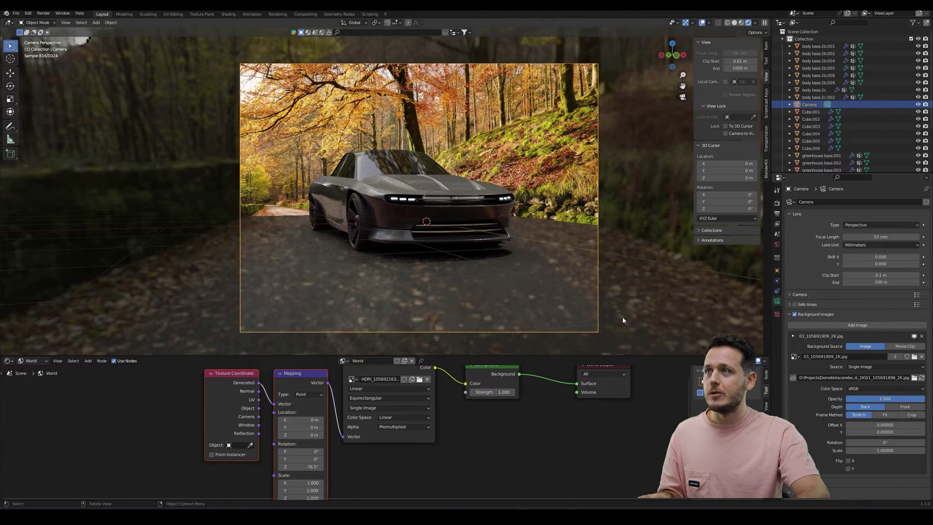
pyautogui.click(579, 288)
pyautogui.press('h')
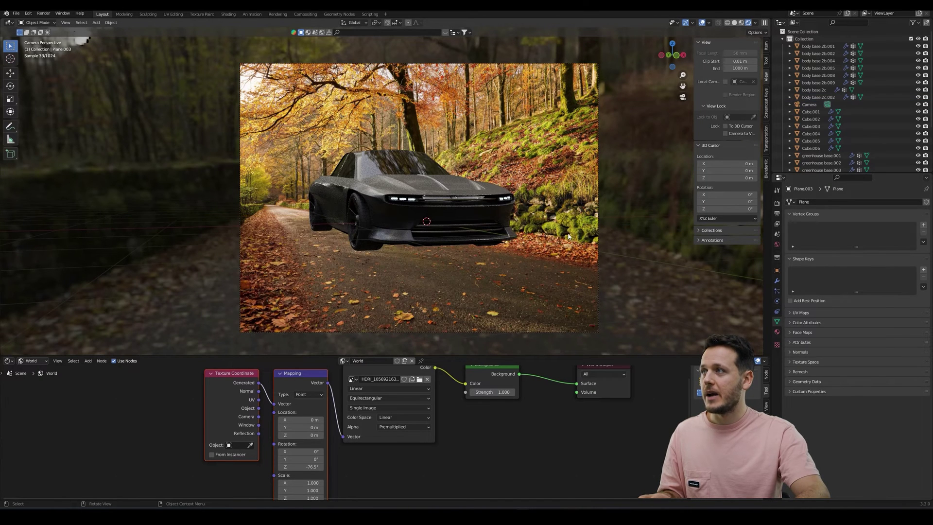
pyautogui.hotkey('alt', 'h')
pyautogui.press('h')
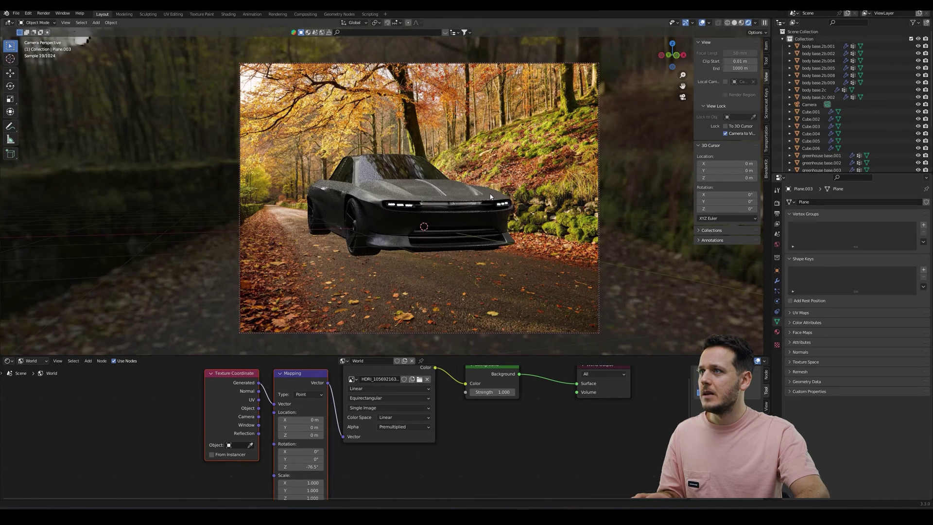
pyautogui.hotkey('alt', 'h')
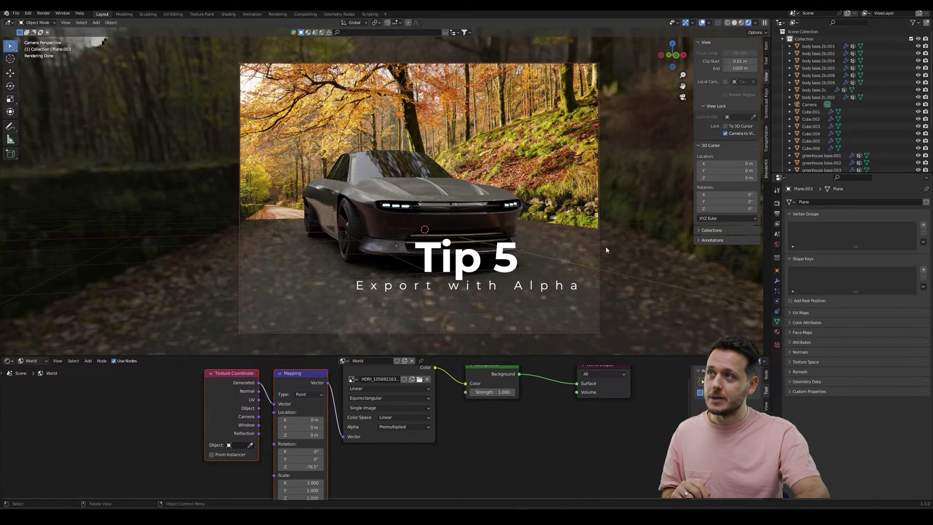
# Enable the transparent Film background in Render Properties, briefly comparing it off and on.
pyautogui.click(776, 206)
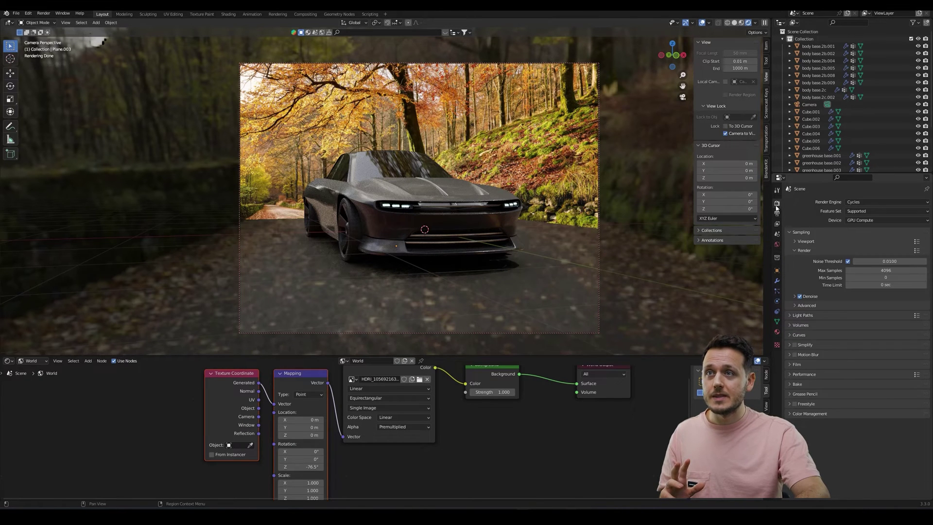
pyautogui.click(797, 364)
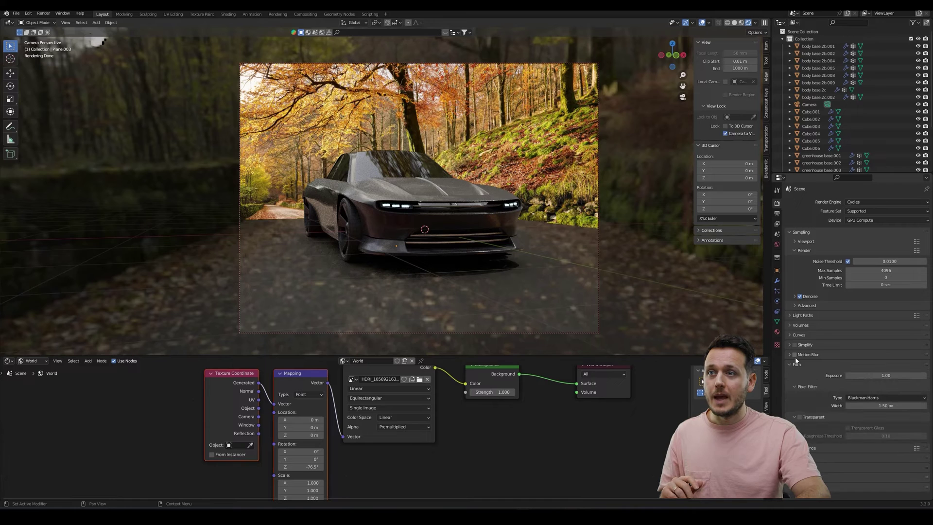
pyautogui.click(800, 417)
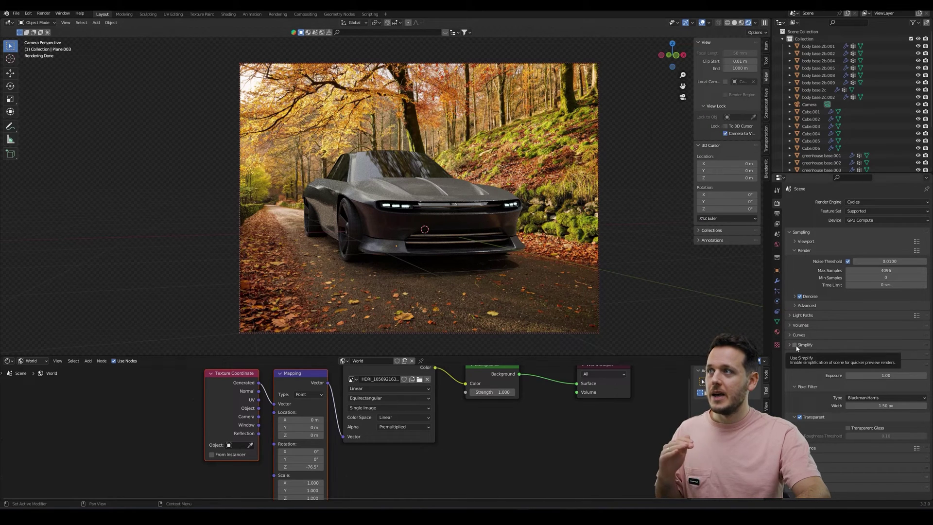
pyautogui.click(800, 417)
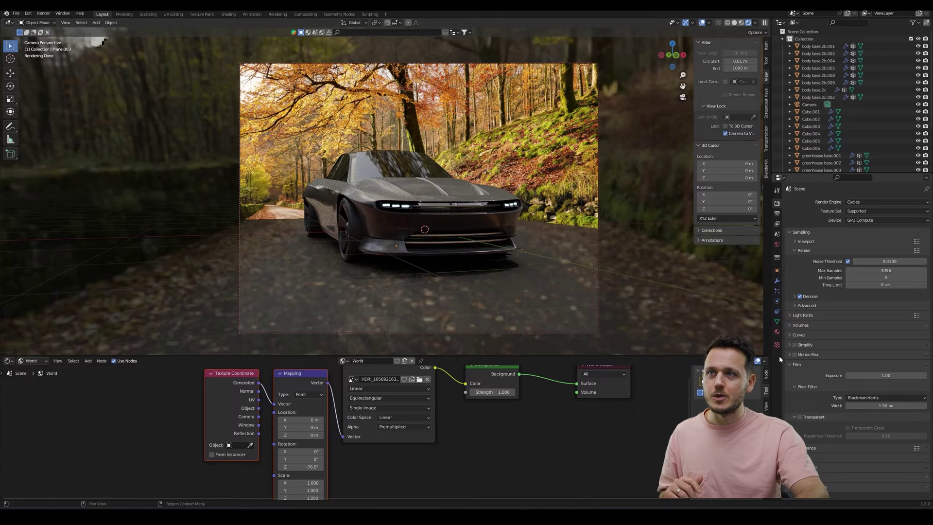
pyautogui.click(801, 418)
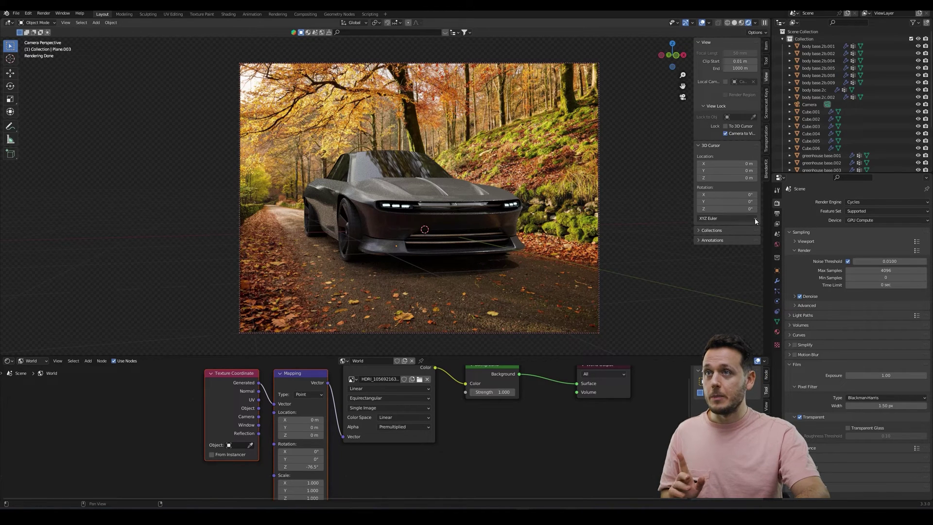
# Check the PNG RGBA output format and render the camera view with F12.
pyautogui.click(777, 214)
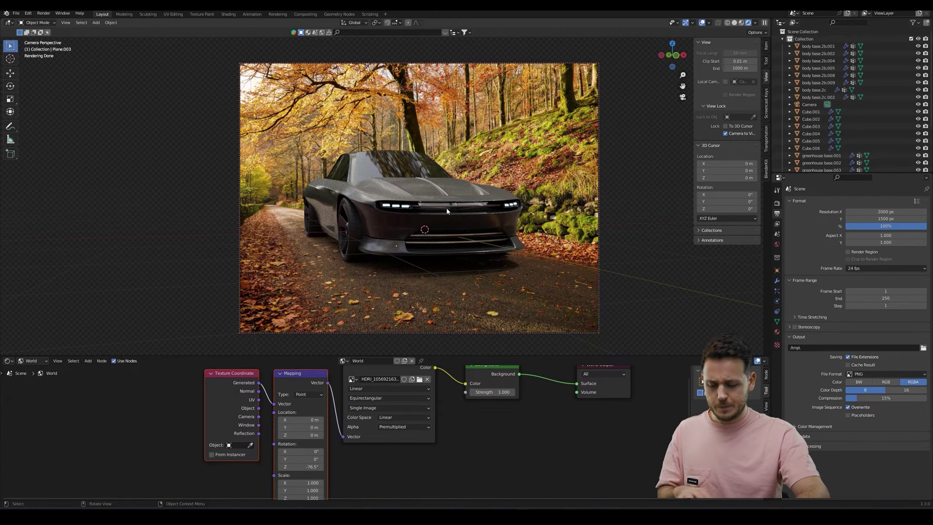
pyautogui.press('F12')
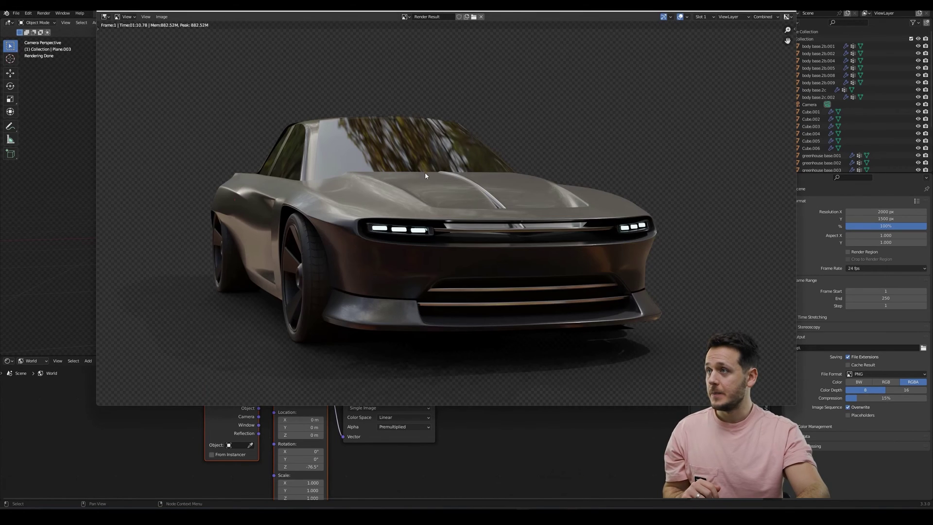
pyautogui.moveTo(426, 173); pyautogui.dragTo(428, 175, button='middle')
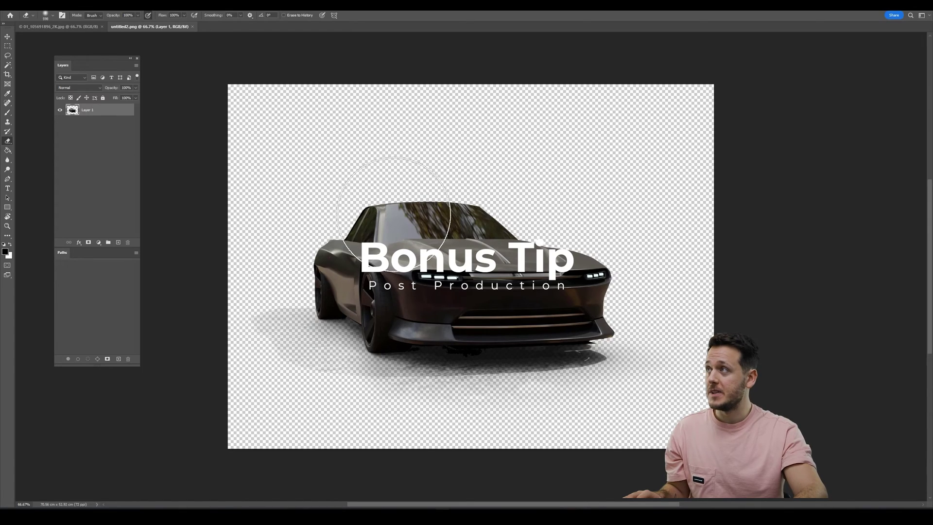
# Copy the whole car render and paste it as Layer 1 onto 01_105691896_2K.jpg, cancelling the transform.
pyautogui.click(53, 26)
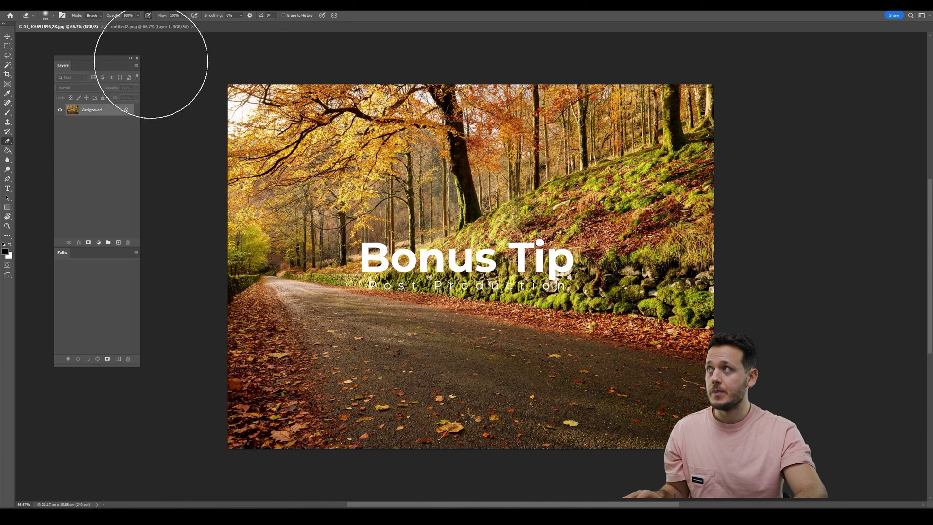
pyautogui.click(145, 26)
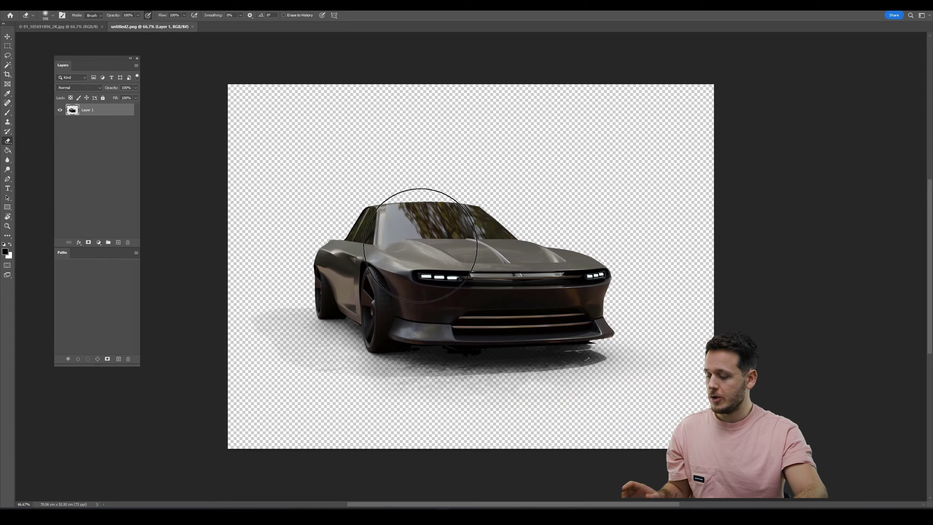
pyautogui.hotkey('ctrl', 'a')
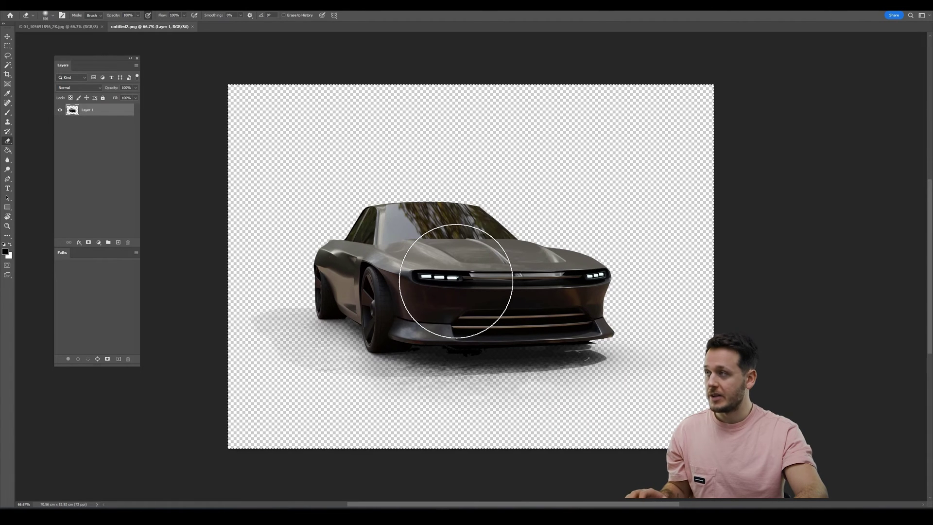
pyautogui.click(60, 26)
pyautogui.hotkey('ctrl', 'v')
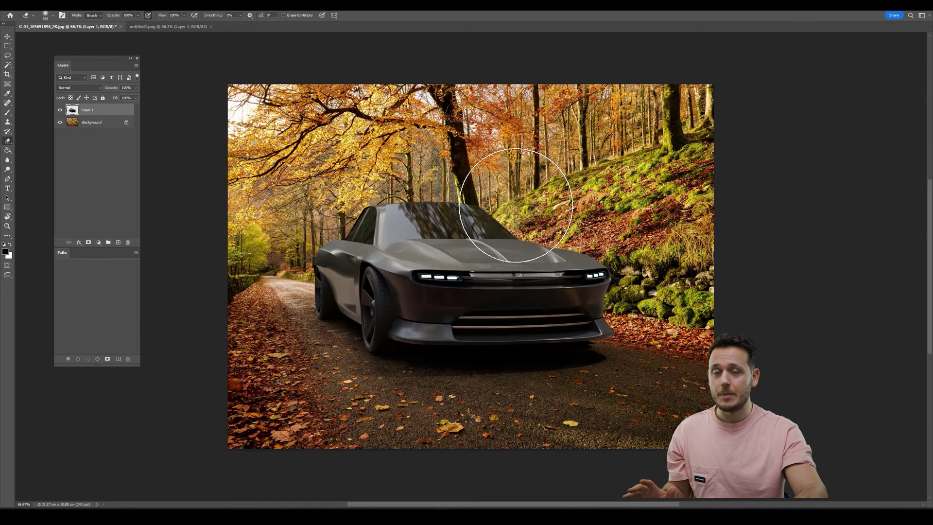
pyautogui.hotkey('ctrl', 't')
pyautogui.moveTo(431, 252); pyautogui.dragTo(480, 222)
pyautogui.press('Escape')
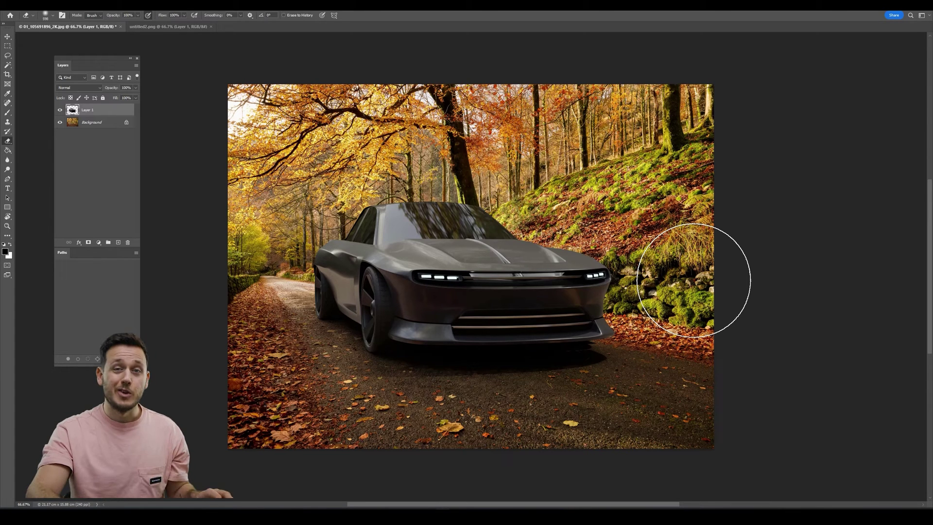
pyautogui.click(91, 122)
# Duplicate the forest Background layer and apply Lens Blur to the copy.
pyautogui.hotkey('ctrl', 'j')
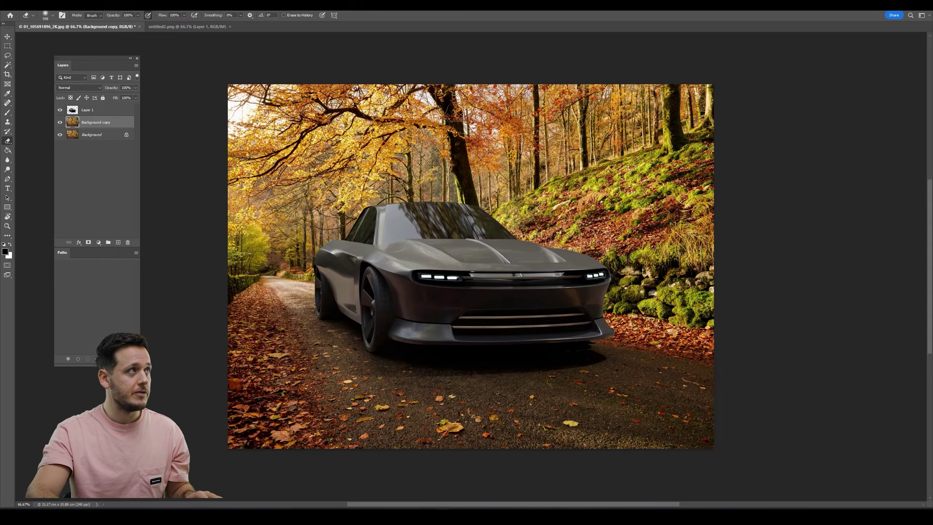
pyautogui.click(104, 4)
pyautogui.moveTo(146, 97)
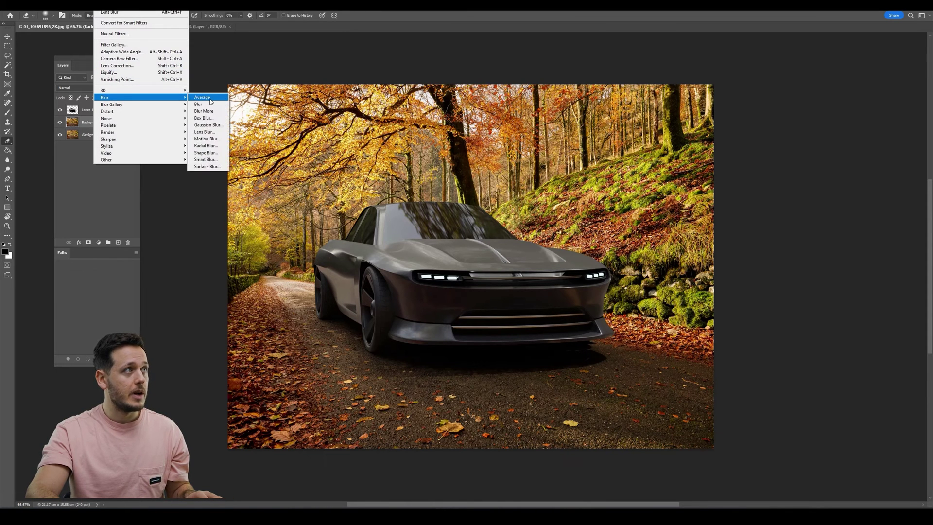
pyautogui.click(204, 132)
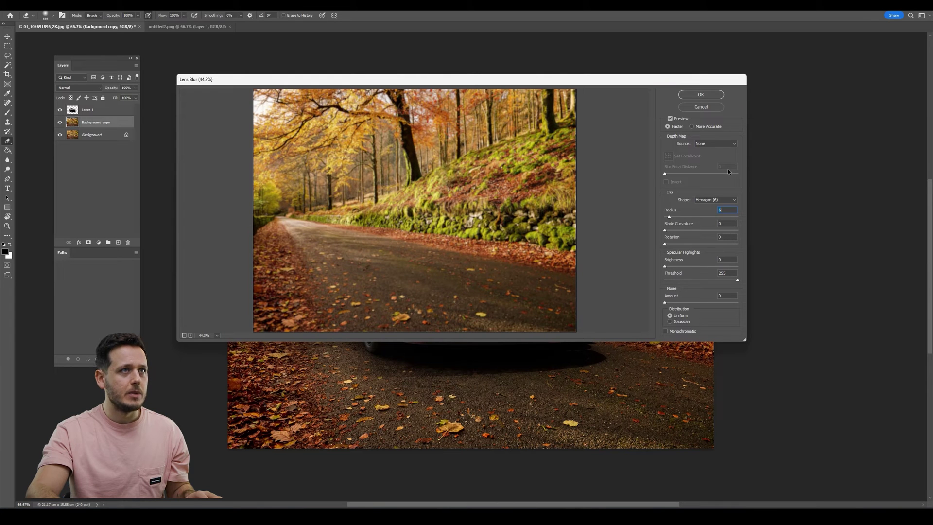
pyautogui.click(708, 95)
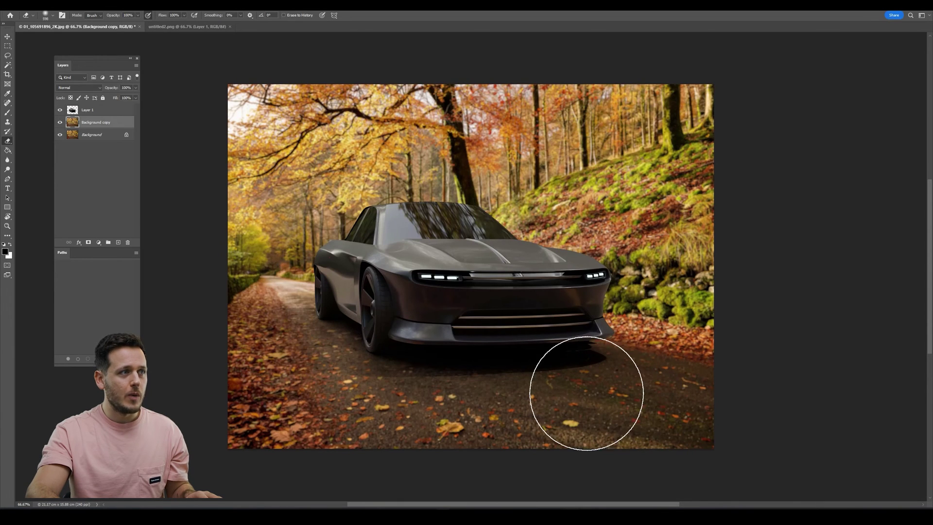
# Erase the blur from the foreground road with a large eraser brush.
pyautogui.keyDown('alt'); pyautogui.scroll(-2, 487, 375); pyautogui.keyUp('alt')
pyautogui.keyDown('alt'); pyautogui.moveTo(491, 375); pyautogui.dragTo(554, 376, button='right'); pyautogui.keyUp('alt')
pyautogui.moveTo(667, 416)
pyautogui.mouseDown()
pyautogui.moveTo(506, 446)
pyautogui.moveTo(345, 452)
pyautogui.mouseUp()
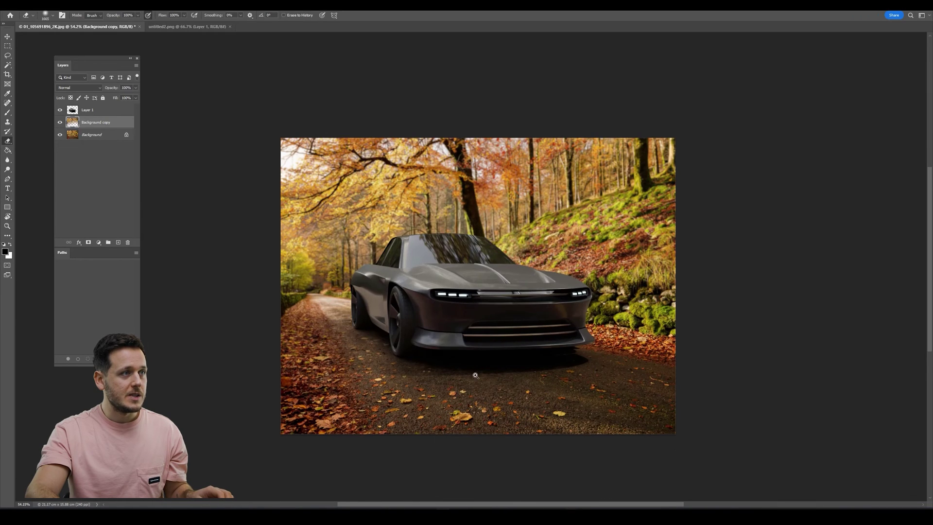
pyautogui.keyDown('alt'); pyautogui.scroll(2, 465, 379); pyautogui.keyUp('alt')
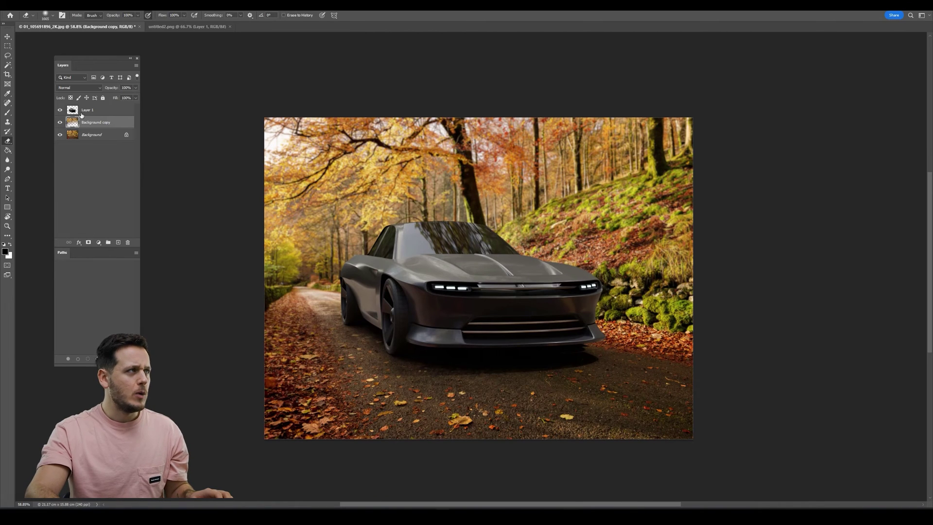
# Duplicate the car layer and reapply the last Lens Blur to Layer 1 copy.
pyautogui.click(97, 110)
pyautogui.hotkey('ctrl', 'j')
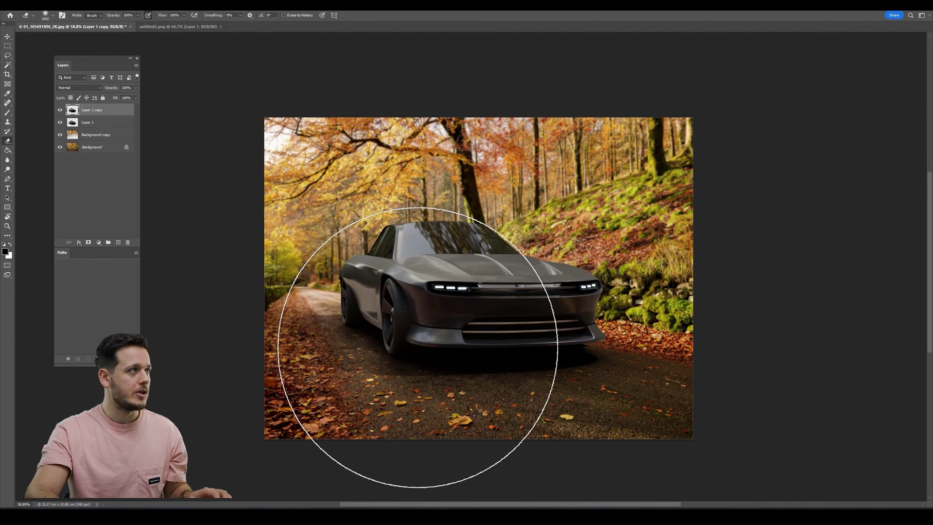
pyautogui.hotkey('ctrl', 'z')
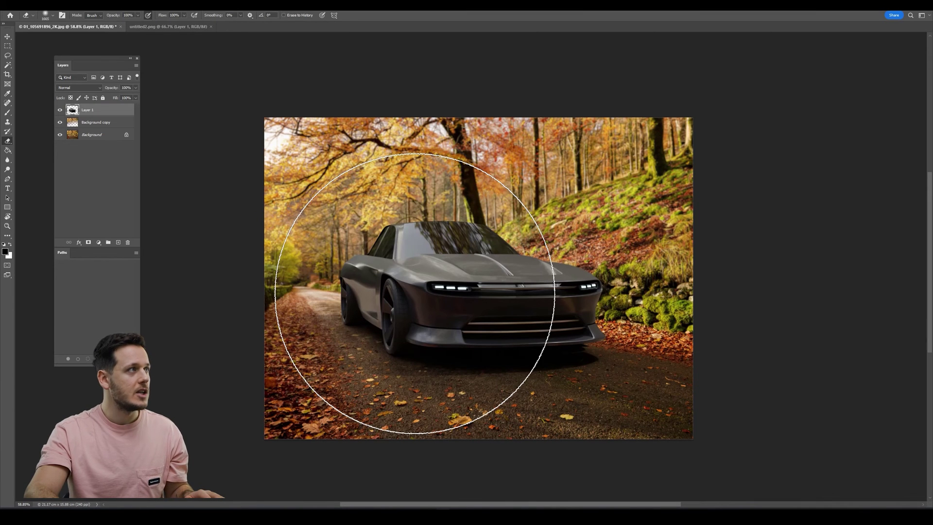
pyautogui.hotkey('ctrl', 'j')
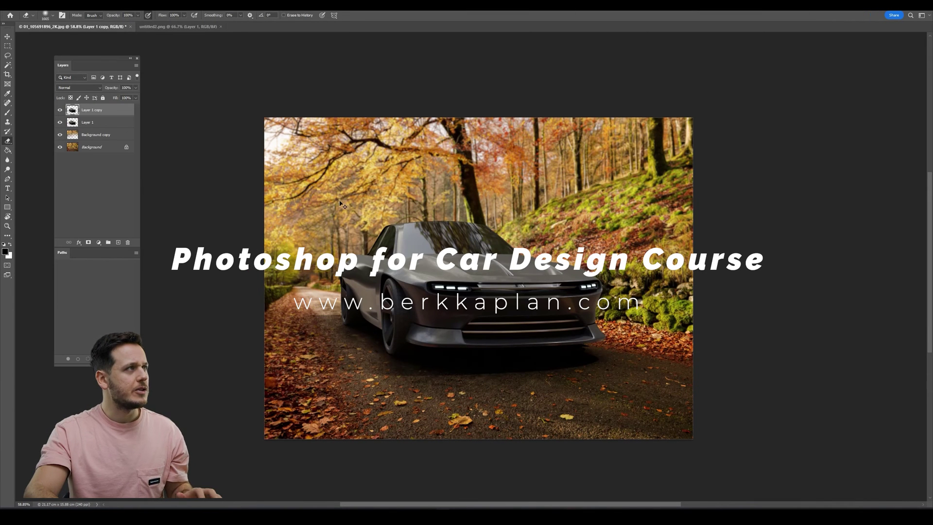
pyautogui.click(112, 11)
pyautogui.click(112, 12)
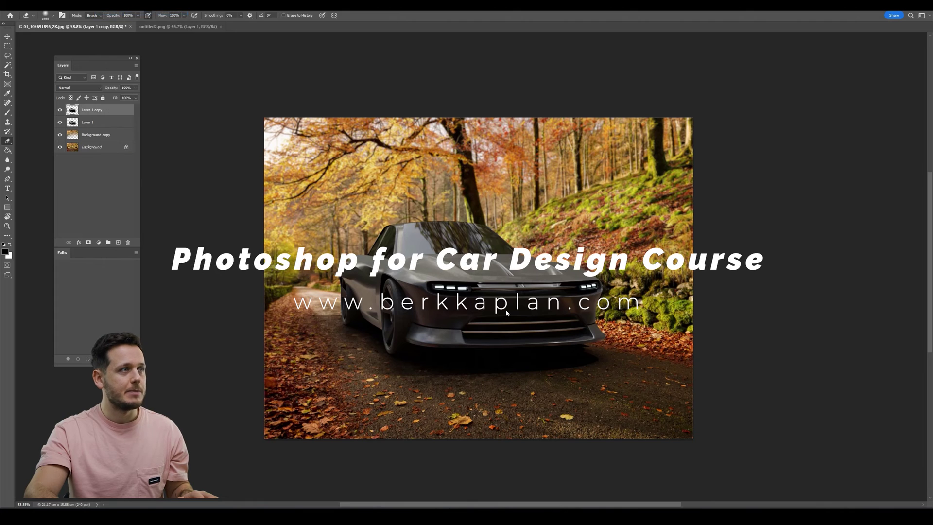
# Erase parts of the blurred car copy, then merge all visible into Layer 2 and duplicate it.
pyautogui.moveTo(544, 323)
pyautogui.keyDown('alt'); pyautogui.mouseDown(button='right')
pyautogui.moveTo(538, 330)
pyautogui.moveTo(559, 333)
pyautogui.mouseUp(button='right'); pyautogui.keyUp('alt')
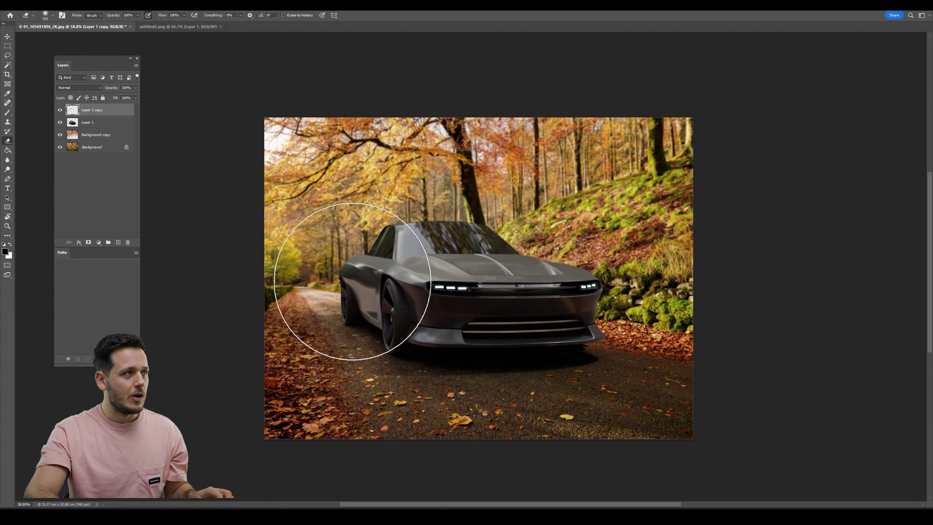
pyautogui.keyDown('alt'); pyautogui.scroll(10, 335, 277); pyautogui.keyUp('alt')
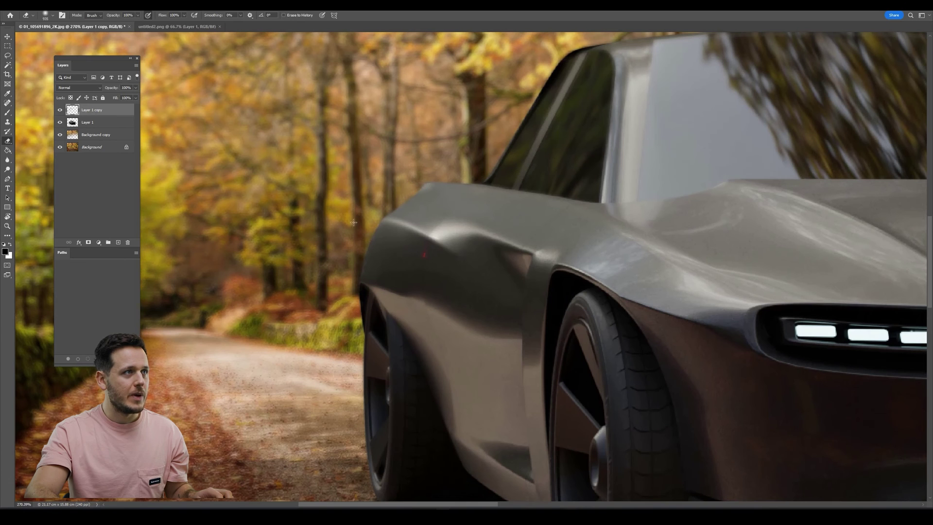
pyautogui.keyDown('alt'); pyautogui.scroll(-10, 443, 215); pyautogui.keyUp('alt')
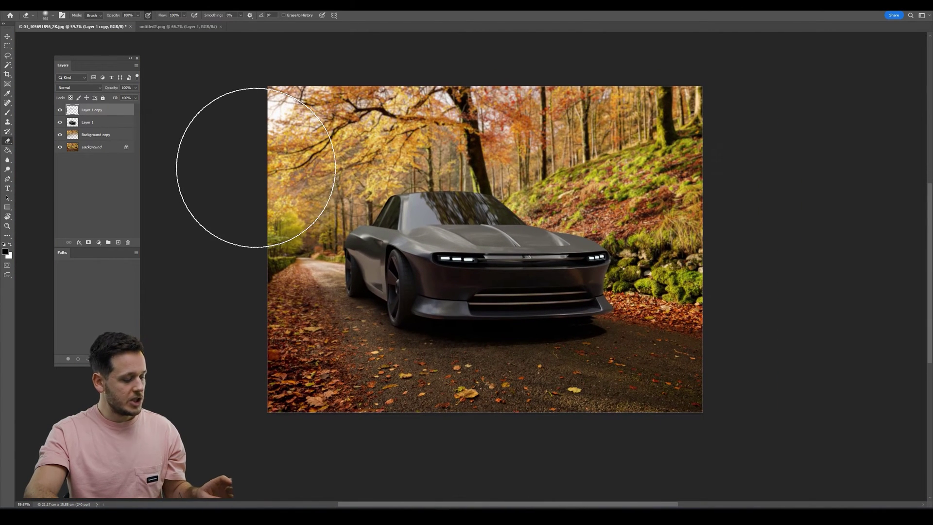
pyautogui.hotkey('ctrl', 'alt', 'shift', 'e')
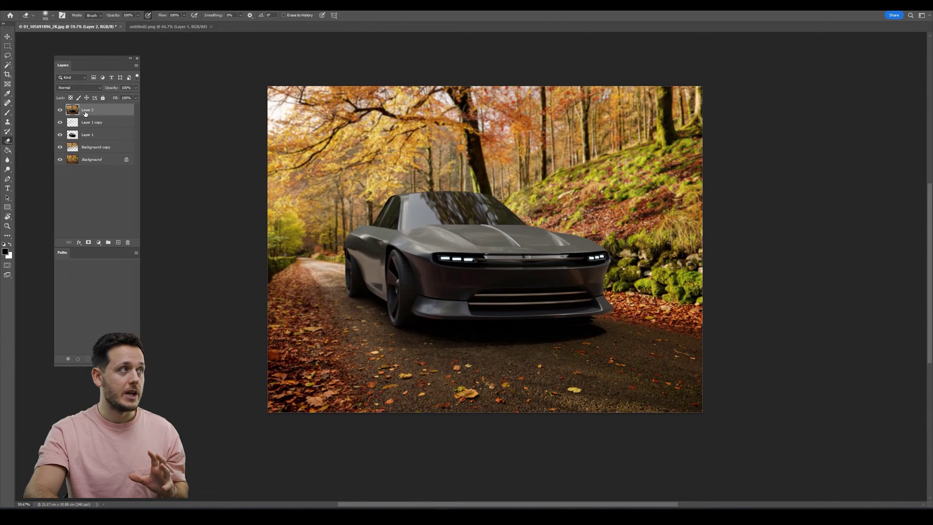
pyautogui.hotkey('ctrl', 'j')
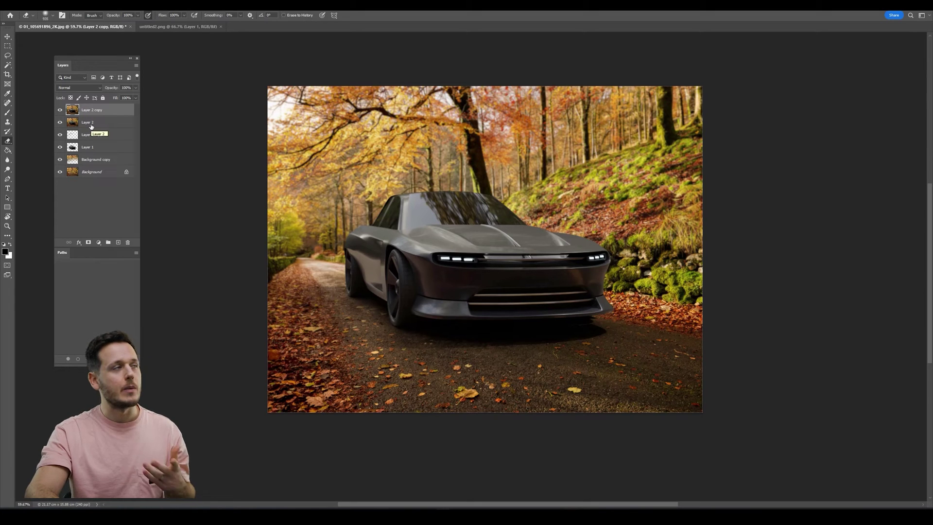
# Open the Camera Raw filter on Layer 2 copy and expand the Basic panel.
pyautogui.click(99, 6)
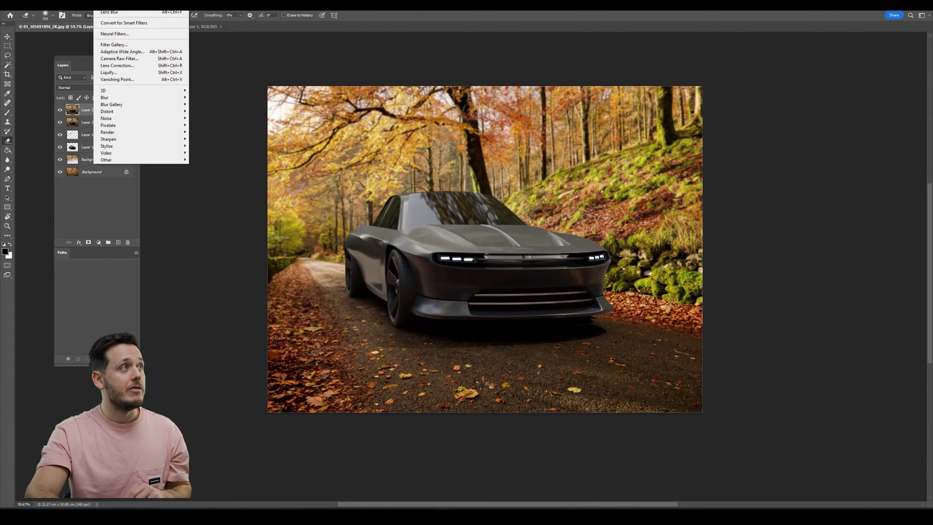
pyautogui.click(116, 53)
pyautogui.moveTo(408, 37); pyautogui.dragTo(489, 30)
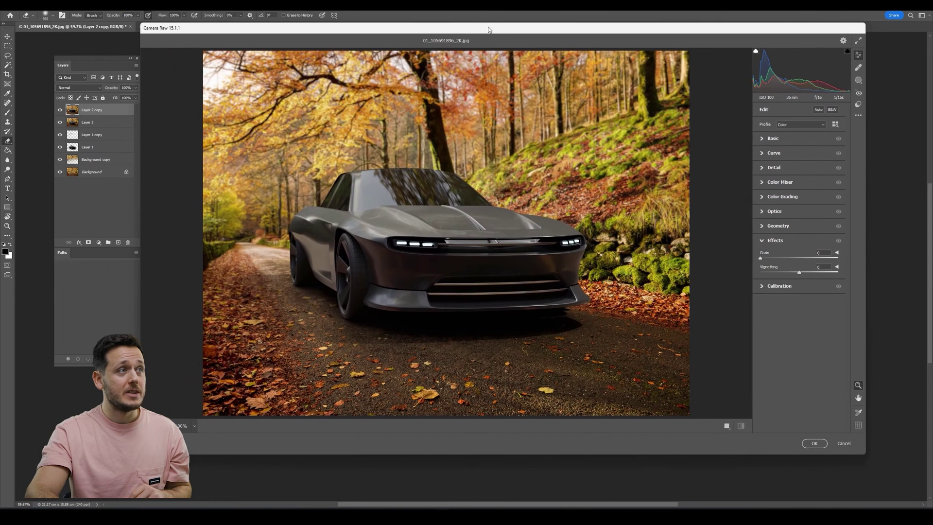
pyautogui.click(765, 140)
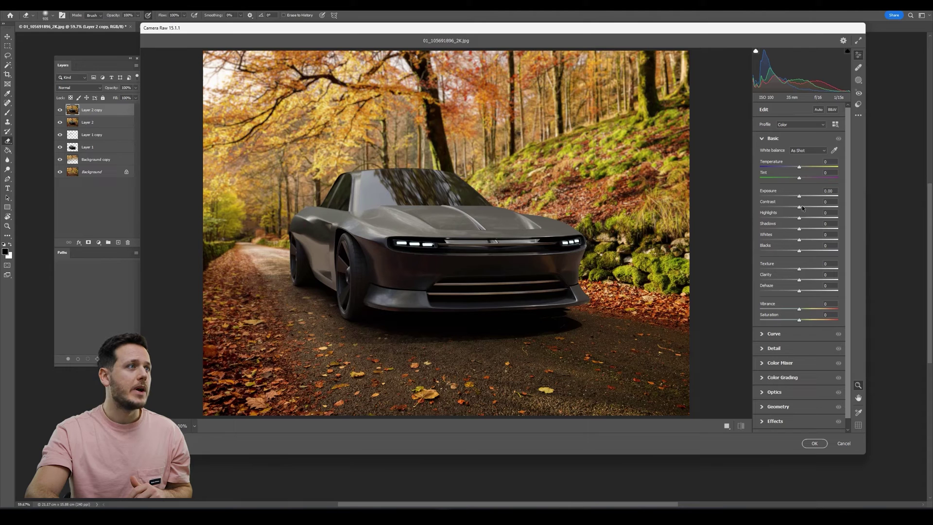
# Set Contrast +29, Highlights +21, Shadows +49, Texture +14, Clarity +16 and Dehaze +52.
pyautogui.moveTo(803, 206); pyautogui.dragTo(816, 230)
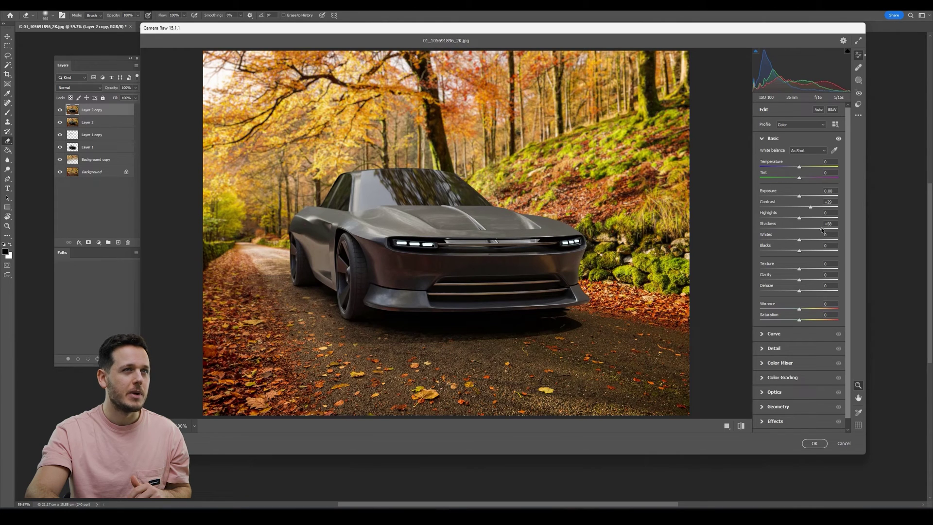
pyautogui.moveTo(819, 230); pyautogui.dragTo(818, 229)
pyautogui.moveTo(800, 217); pyautogui.dragTo(809, 220)
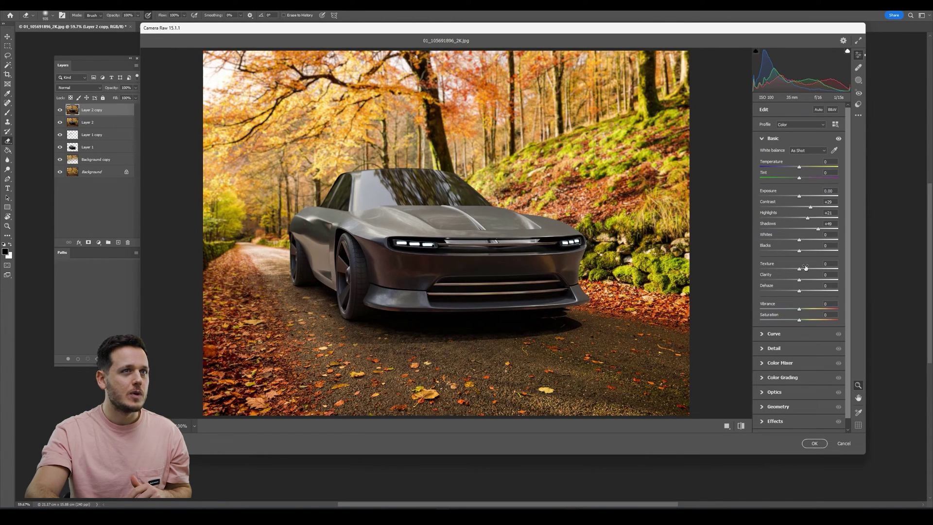
pyautogui.moveTo(806, 289); pyautogui.dragTo(818, 288)
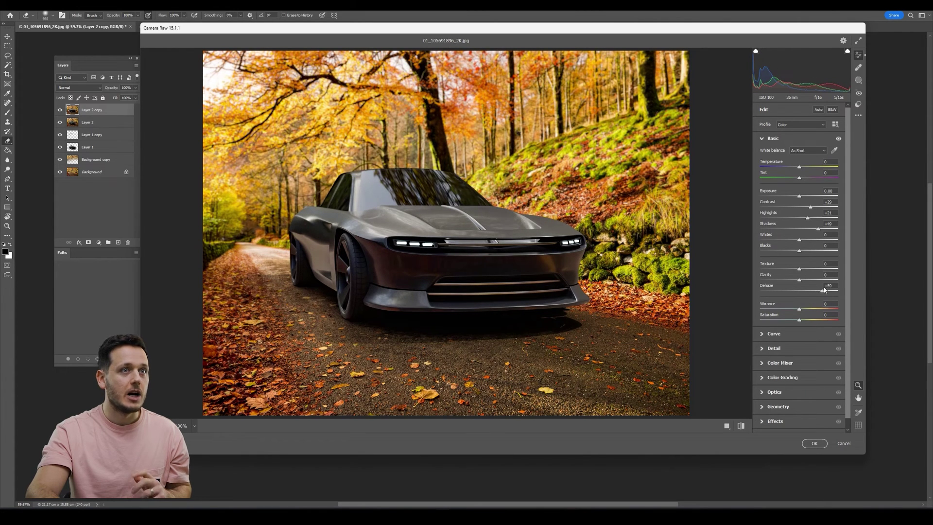
pyautogui.moveTo(822, 290); pyautogui.dragTo(820, 291)
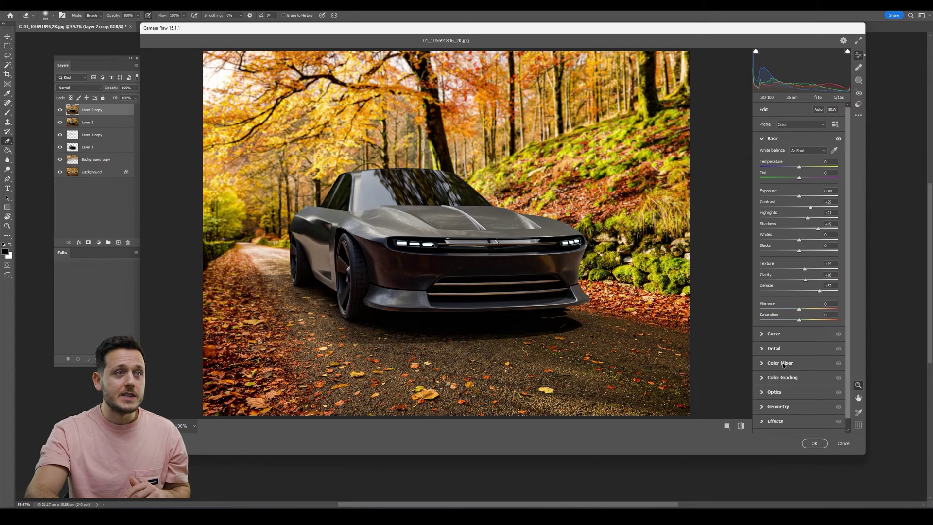
pyautogui.scroll(-1, 784, 365)
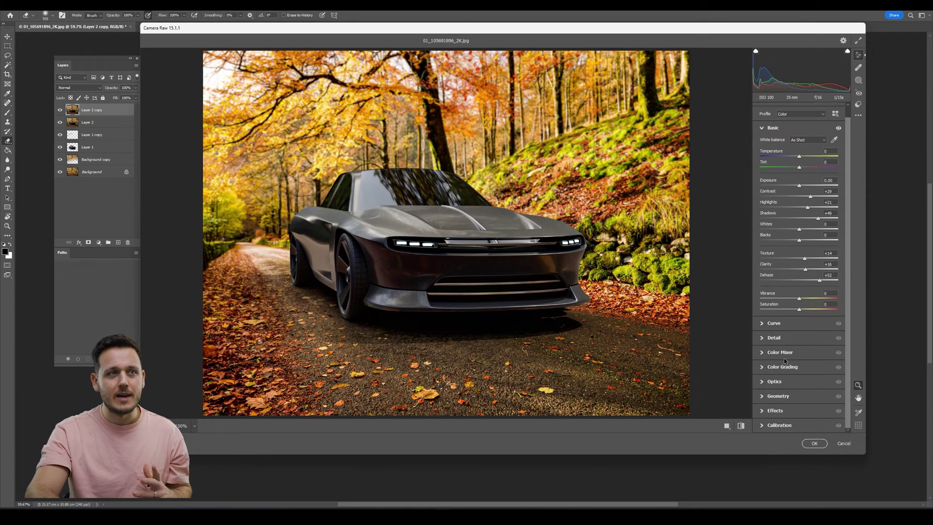
pyautogui.click(761, 355)
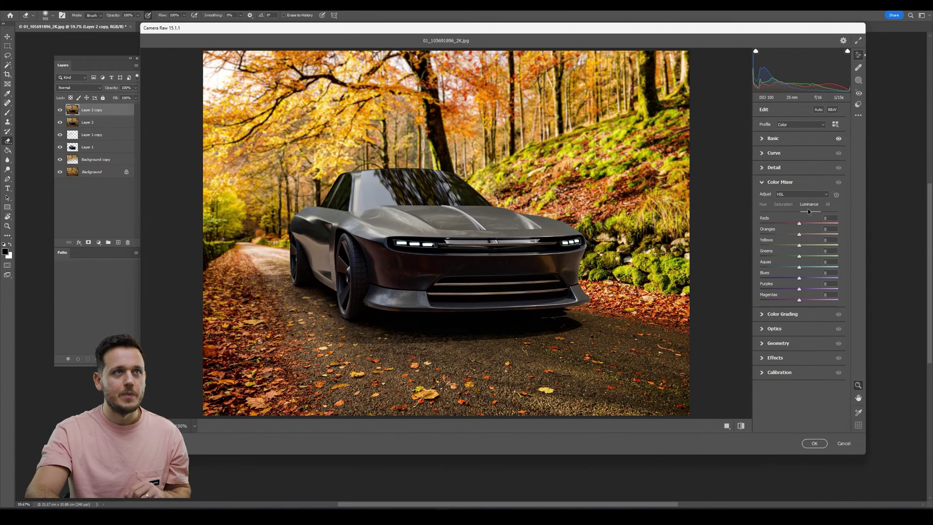
# In Color Mixer, desaturate yellows (-36) and oranges, darken yellows, and brighten reds and oranges.
pyautogui.click(780, 205)
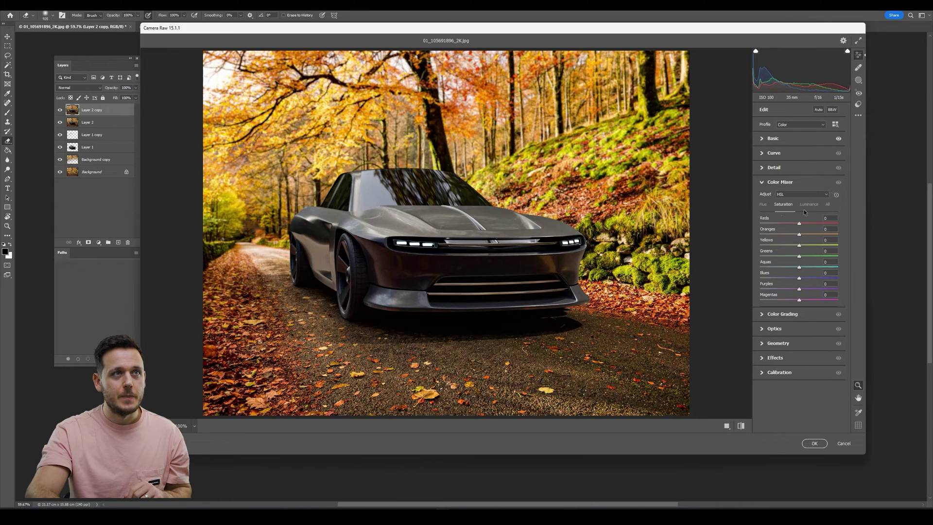
pyautogui.click(837, 196)
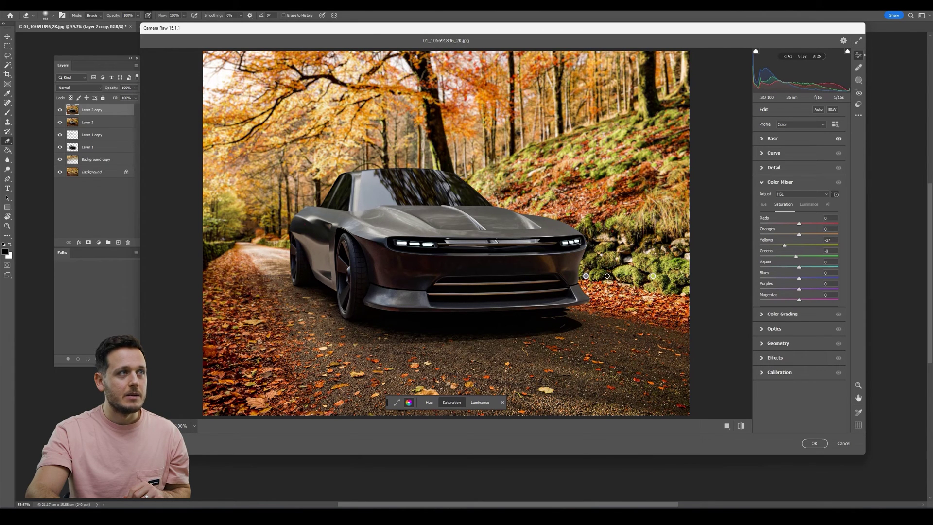
pyautogui.press('Down')
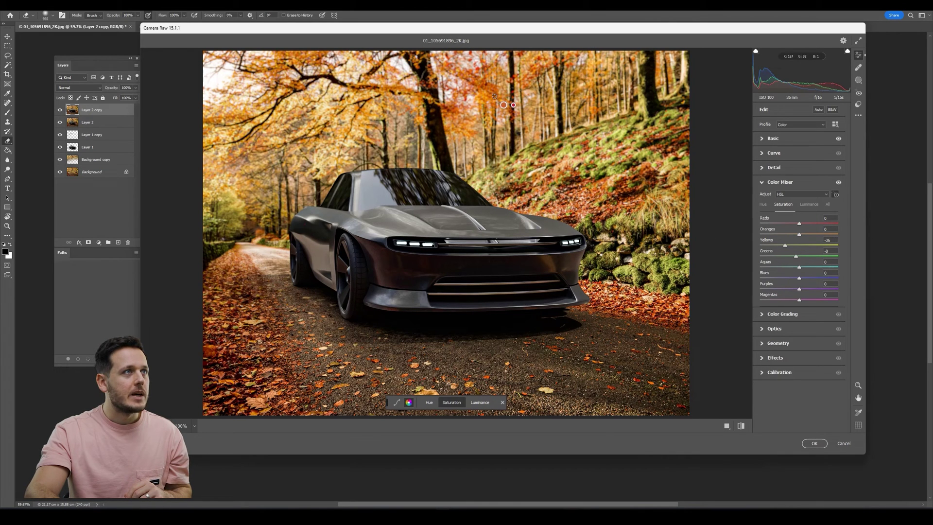
pyautogui.moveTo(492, 96); pyautogui.dragTo(491, 96)
pyautogui.hotkey('ctrl', 'alt', 'shift', 'l')
pyautogui.moveTo(617, 266); pyautogui.dragTo(598, 261)
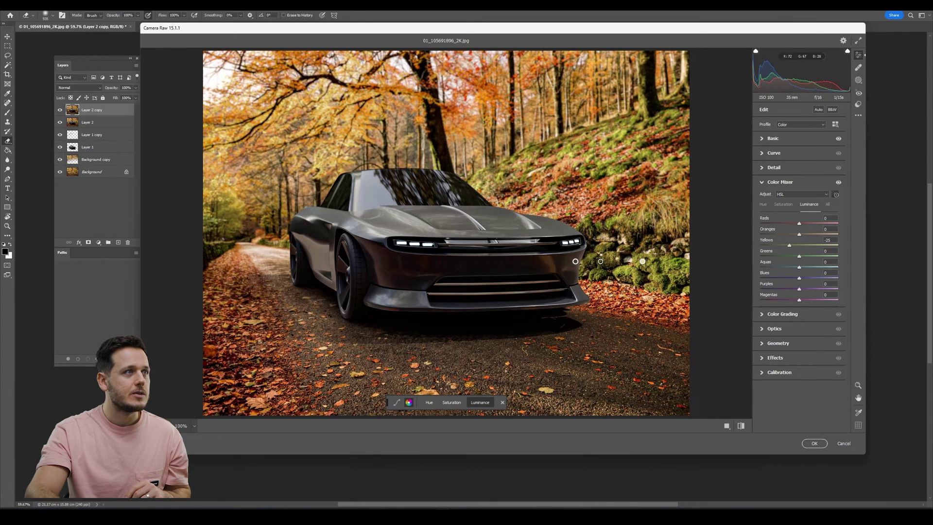
pyautogui.moveTo(450, 263); pyautogui.dragTo(450, 245)
# Add Grain 10 and Vignetting -14, compare before and after, then apply the Camera Raw grade.
pyautogui.click(763, 359)
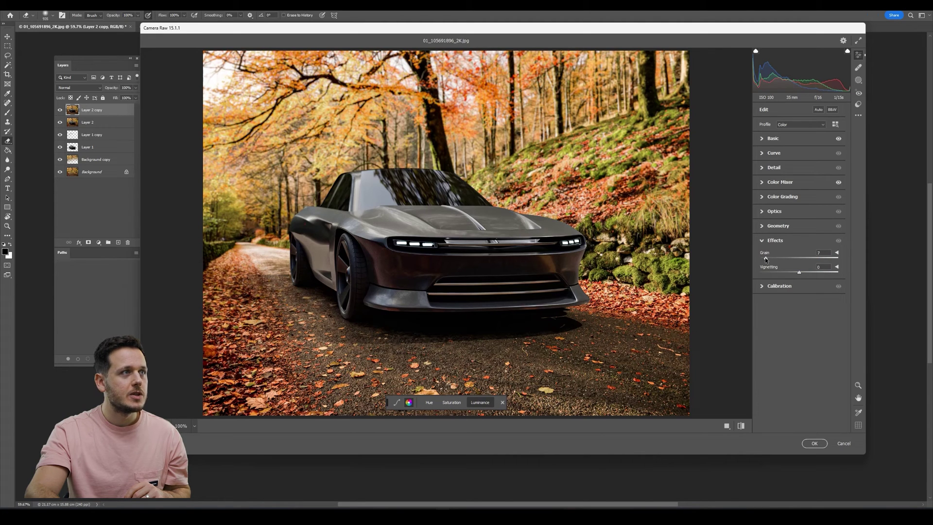
pyautogui.moveTo(789, 272); pyautogui.dragTo(792, 275)
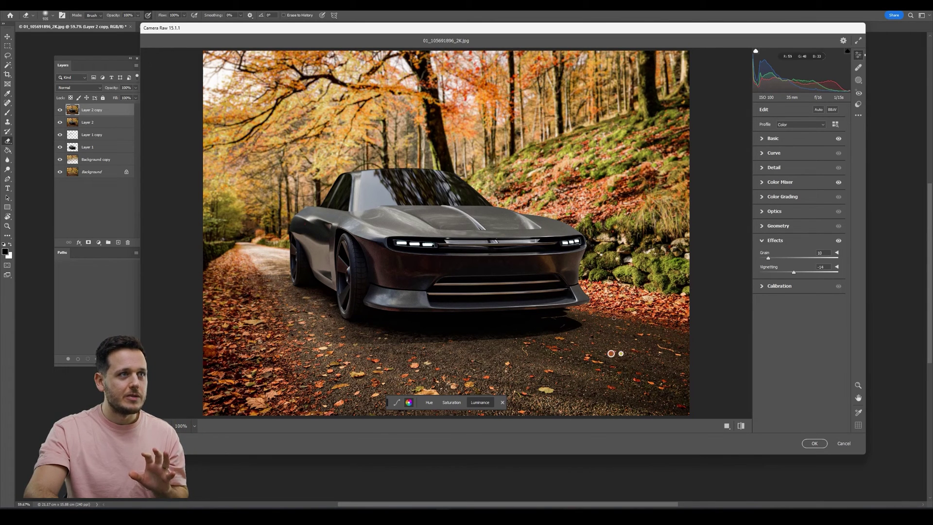
pyautogui.click(741, 426)
pyautogui.click(741, 427)
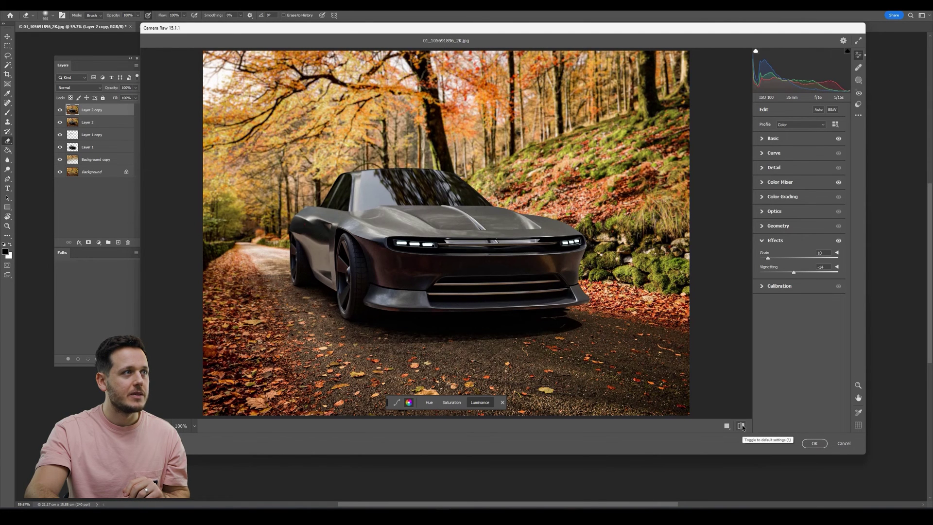
pyautogui.click(742, 426)
pyautogui.click(741, 426)
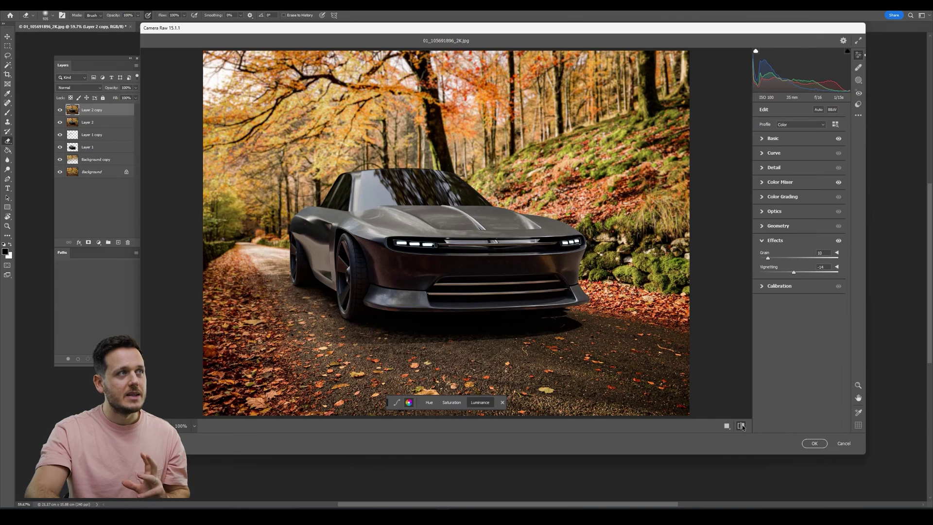
pyautogui.click(741, 426)
pyautogui.click(741, 426)
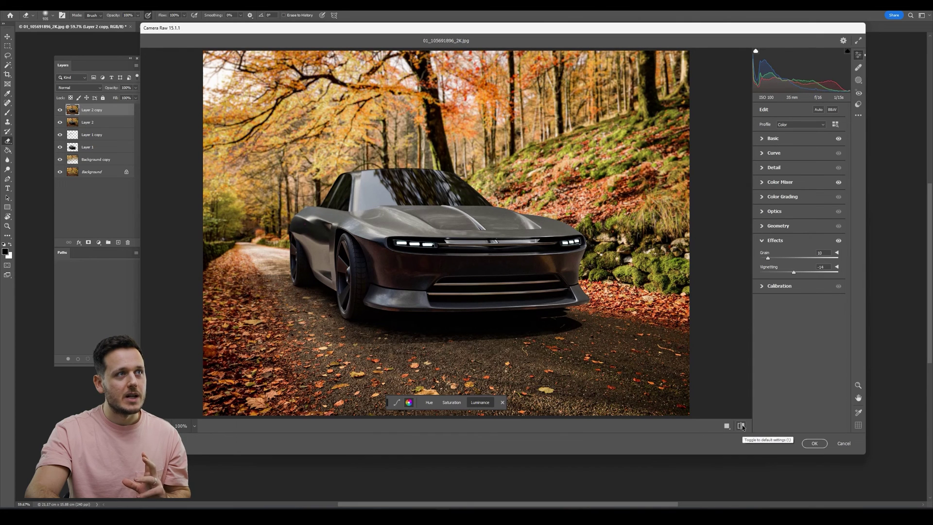
pyautogui.click(820, 444)
# Duplicate the graded layer and darken its midtones to 0.72 with Levels.
pyautogui.hotkey('ctrl', 'j')
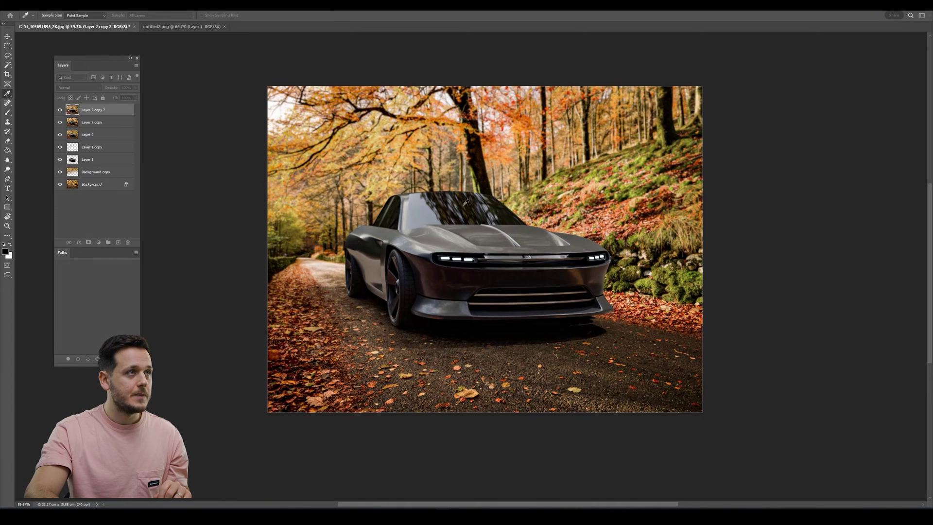
pyautogui.hotkey('ctrl', 'l')
pyautogui.moveTo(276, 166); pyautogui.dragTo(288, 165)
pyautogui.press('Return')
# Erase the darkened copy over parts of the image and the car, then compare its visibility on and off.
pyautogui.press('e')
pyautogui.keyDown('alt'); pyautogui.moveTo(476, 221); pyautogui.dragTo(530, 234, button='right'); pyautogui.keyUp('alt')
pyautogui.moveTo(344, 203)
pyautogui.mouseDown()
pyautogui.moveTo(340, 214)
pyautogui.moveTo(313, 188)
pyautogui.moveTo(549, 288)
pyautogui.mouseUp()
pyautogui.keyDown('alt'); pyautogui.moveTo(458, 241); pyautogui.dragTo(433, 241, button='right'); pyautogui.keyUp('alt')
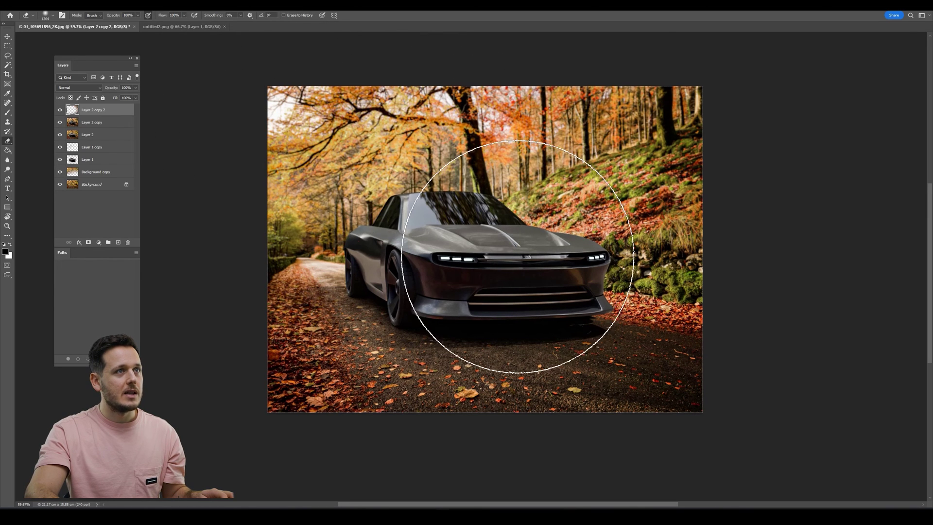
pyautogui.keyDown('alt'); pyautogui.moveTo(570, 262); pyautogui.dragTo(544, 266, button='right'); pyautogui.keyUp('alt')
pyautogui.click(60, 110)
pyautogui.click(60, 111)
pyautogui.click(60, 110)
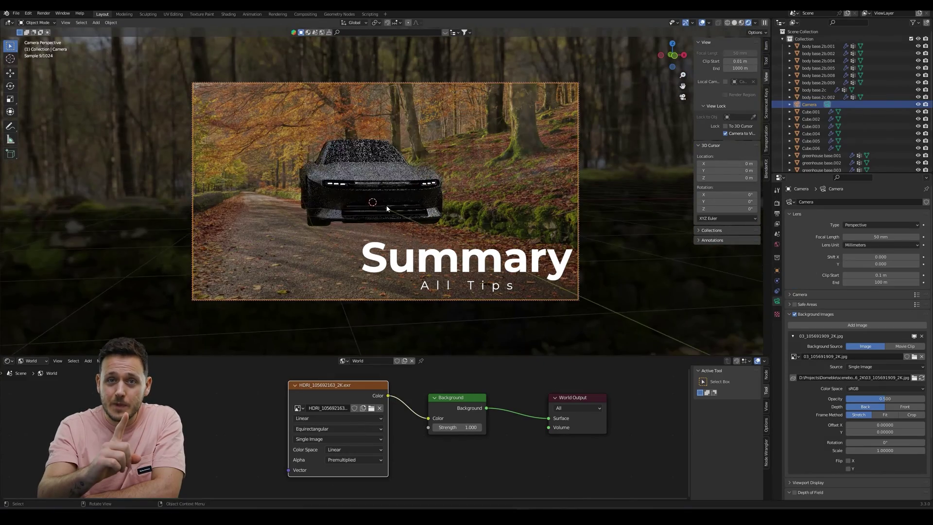
pyautogui.moveTo(414, 180); pyautogui.dragTo(381, 208, button='middle')
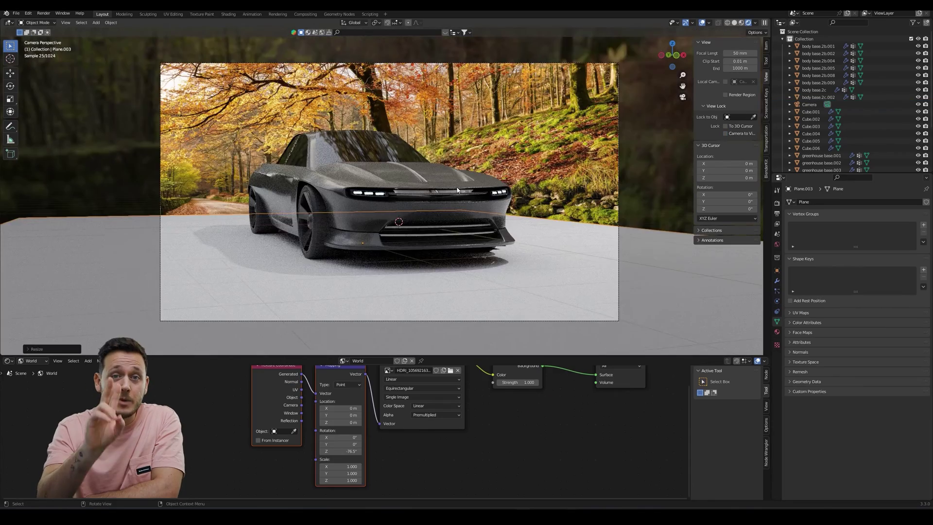
pyautogui.scroll(2, 505, 170)
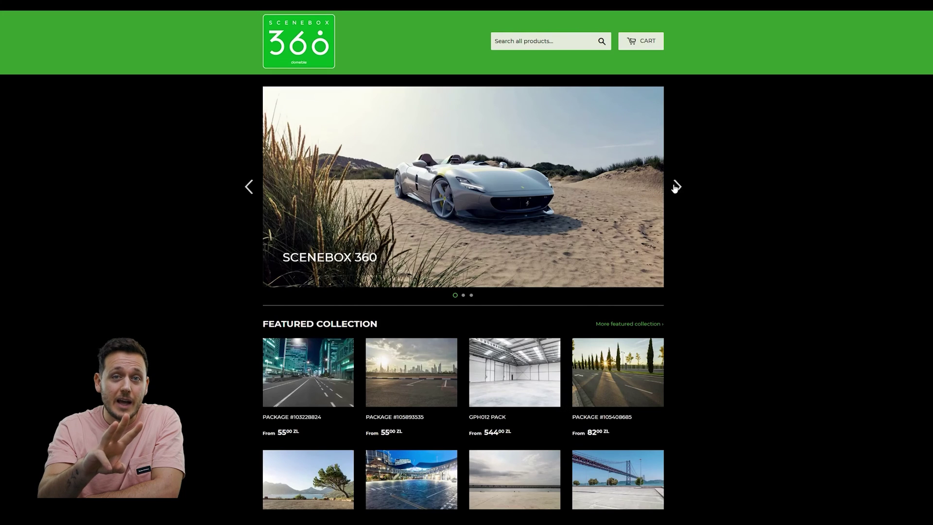
pyautogui.click(677, 187)
# Advance the Scenebox 360 carousel to the desert backplates and scroll down to the All Images grid.
pyautogui.click(677, 188)
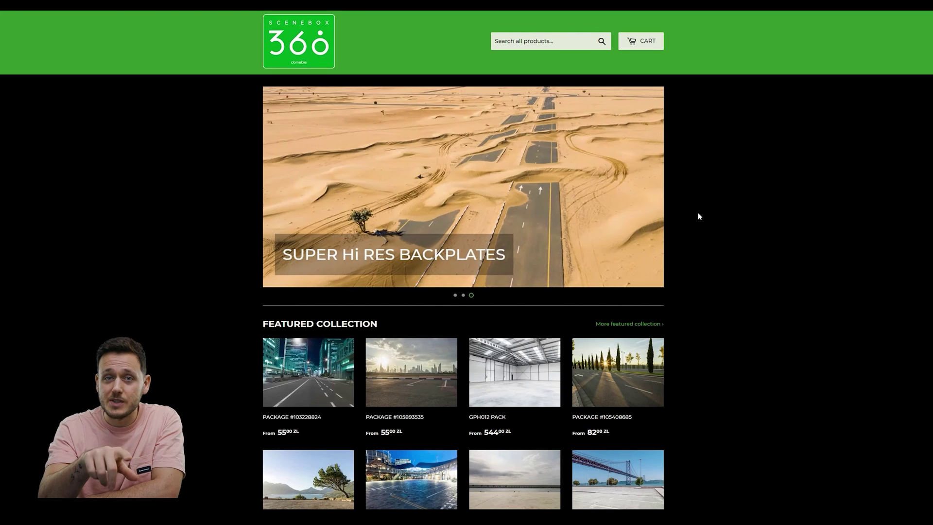
pyautogui.scroll(-3, 698, 213)
pyautogui.scroll(-5, 698, 214)
pyautogui.scroll(-8, 698, 214)
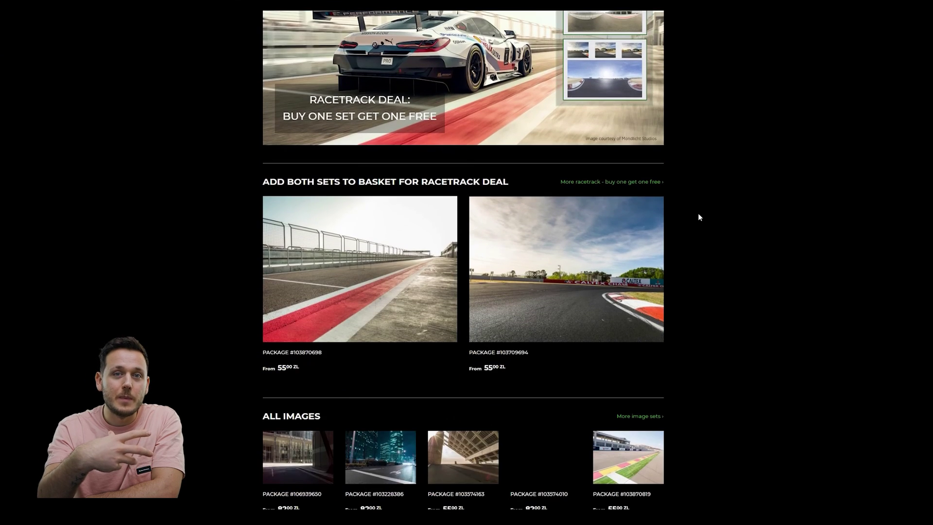
pyautogui.scroll(-3, 698, 217)
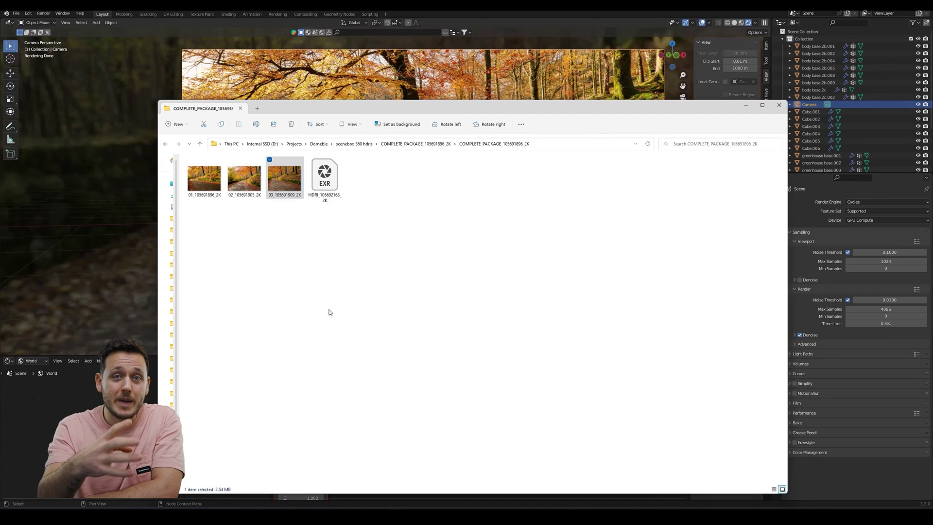
# Check the 03_105691909_2K properties Details to confirm its 2000 x 1500 pixel size.
pyautogui.hotkey('alt', 'Return')
pyautogui.click(338, 209)
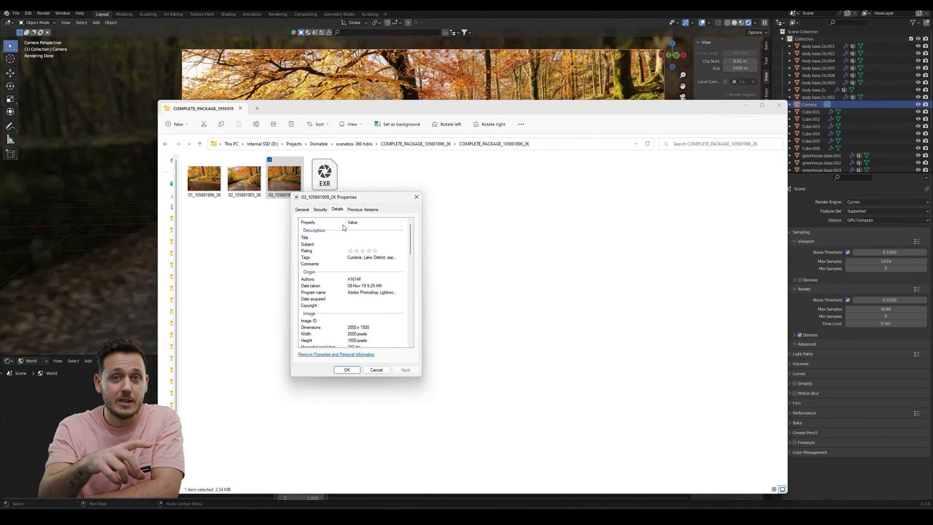
pyautogui.scroll(-2, 378, 276)
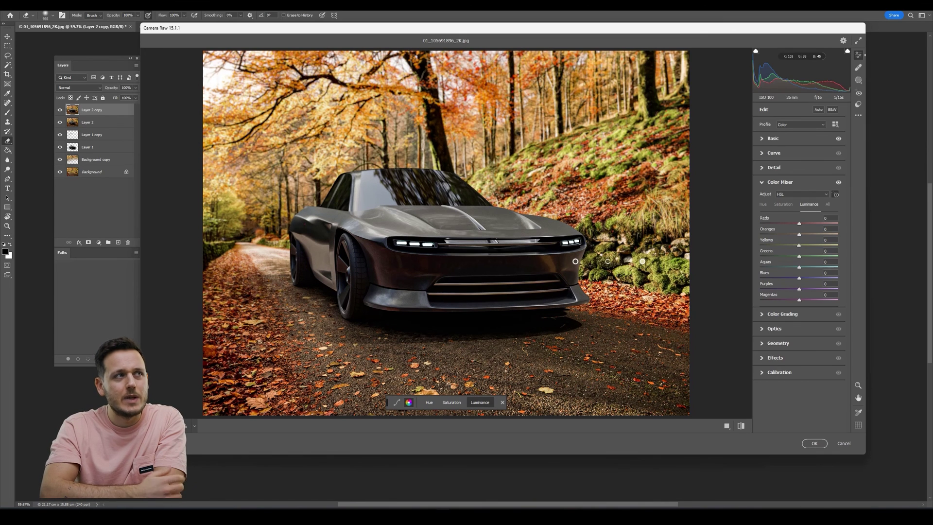
pyautogui.moveTo(613, 262); pyautogui.dragTo(599, 261)
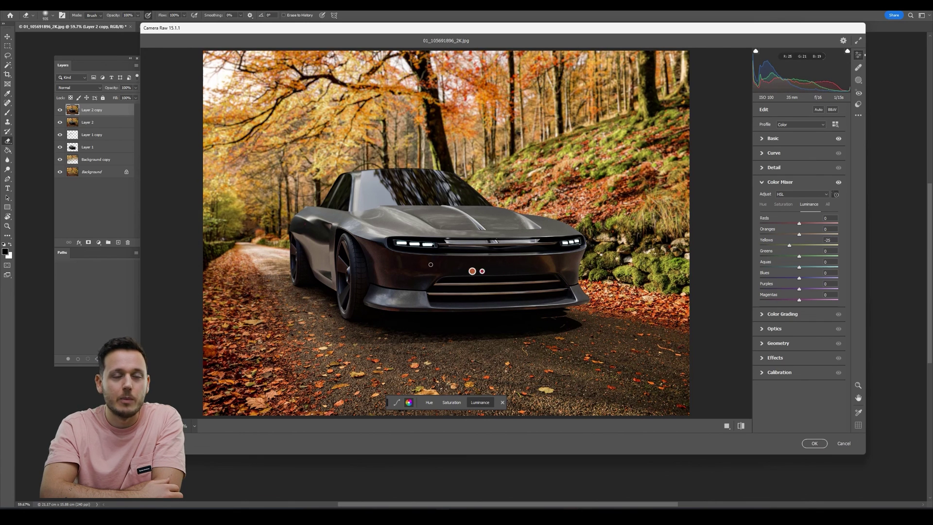
pyautogui.moveTo(430, 265); pyautogui.dragTo(456, 265)
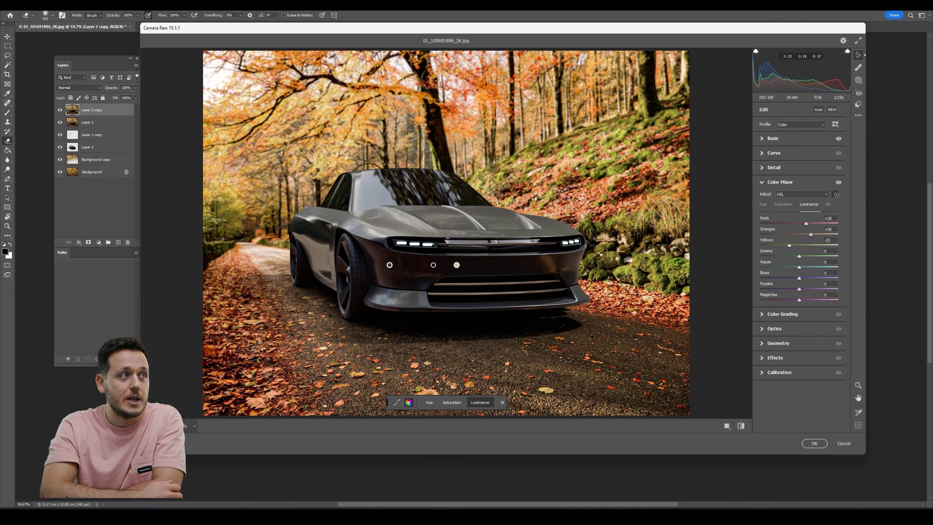